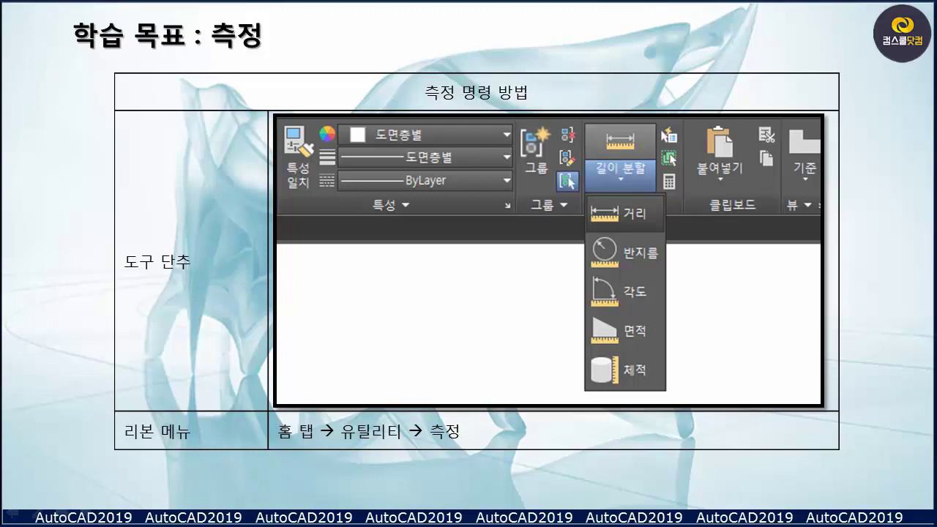
Step: Switch from the lesson slides to AutoCAD
{"action": "key", "text": "Right"}
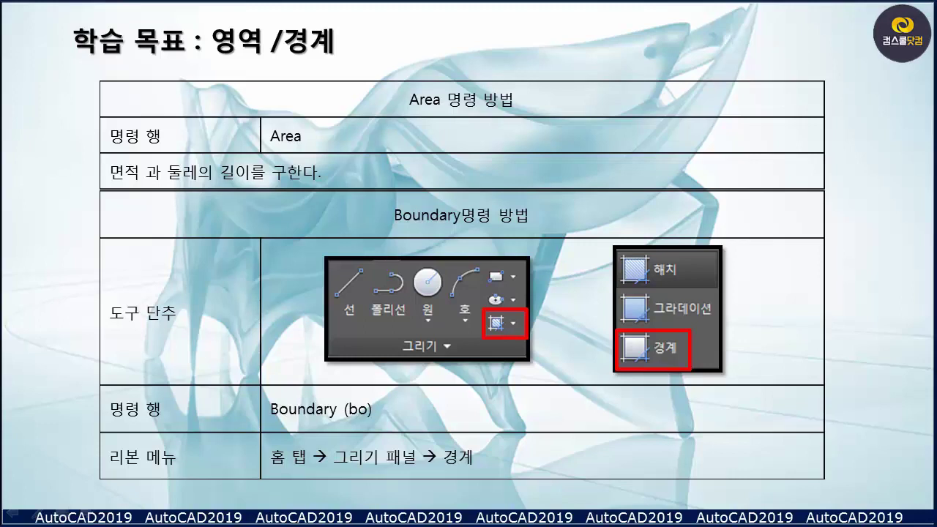
{"action": "key", "text": "alt+Tab"}
{"action": "left_click", "coordinate": [42, 9]}
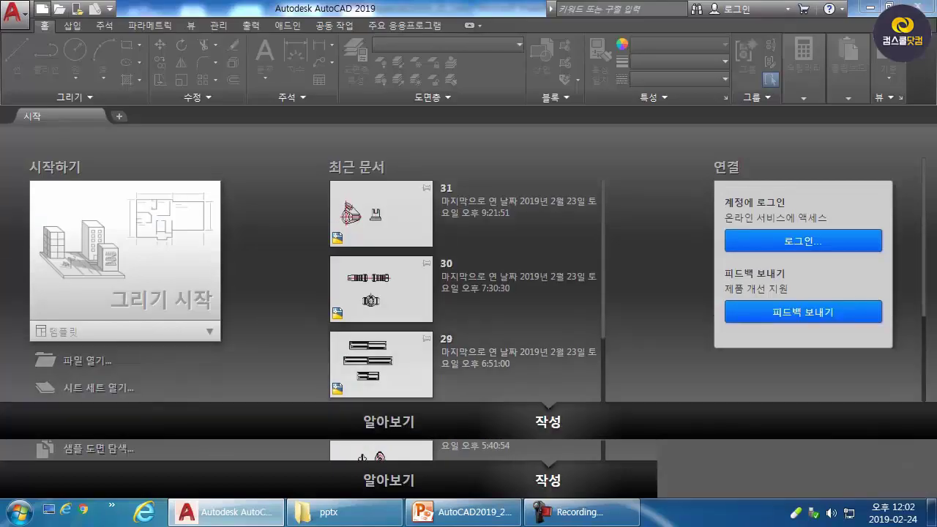
{"action": "left_click", "coordinate": [716, 413]}
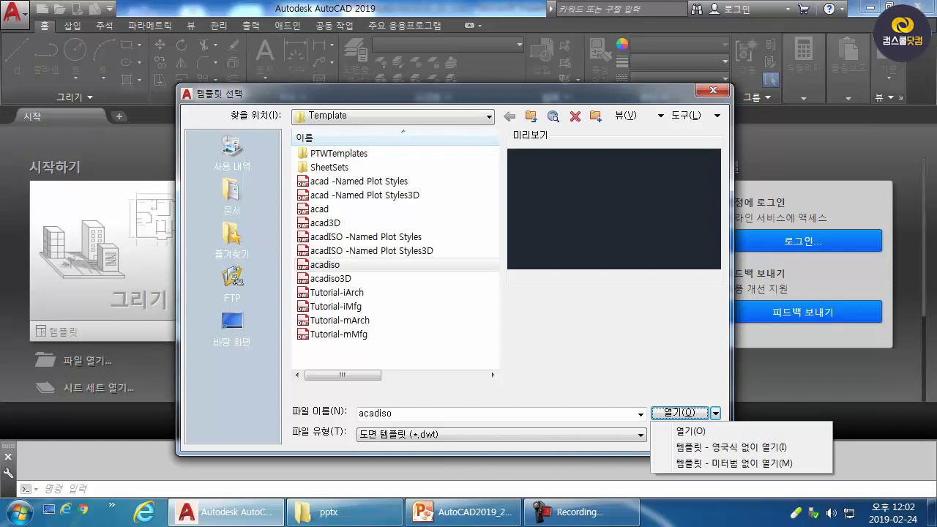
{"action": "key", "text": "Escape"}
{"action": "key", "text": "Escape"}
Step: Open the recent drawing 31 and bring both of its views into the drawing area
{"action": "left_click", "coordinate": [380, 220]}
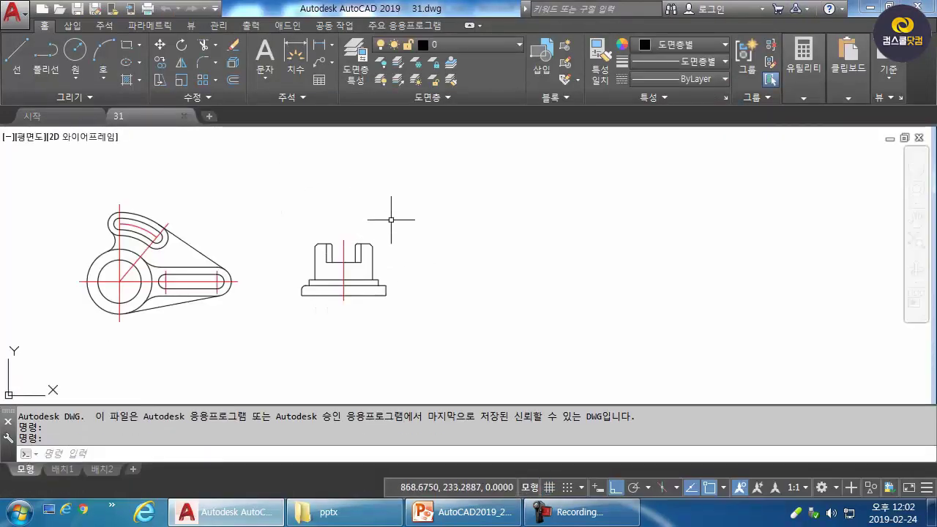
{"action": "middle_click_drag", "start_coordinate": [343, 227], "coordinate": [562, 224]}
{"action": "scroll", "coordinate": [351, 251], "scroll_direction": "up", "scroll_amount": 2}
{"action": "middle_click_drag", "start_coordinate": [363, 250], "coordinate": [325, 248]}
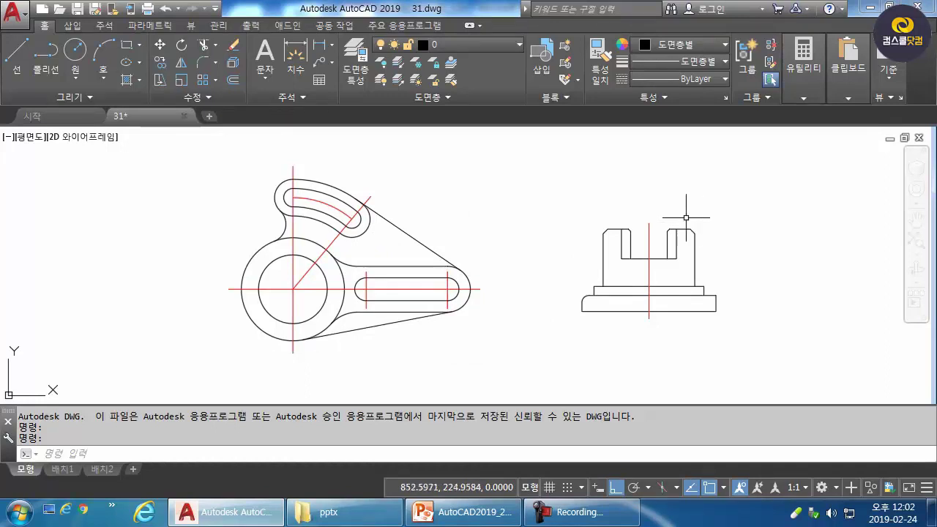
{"action": "left_click", "coordinate": [803, 98]}
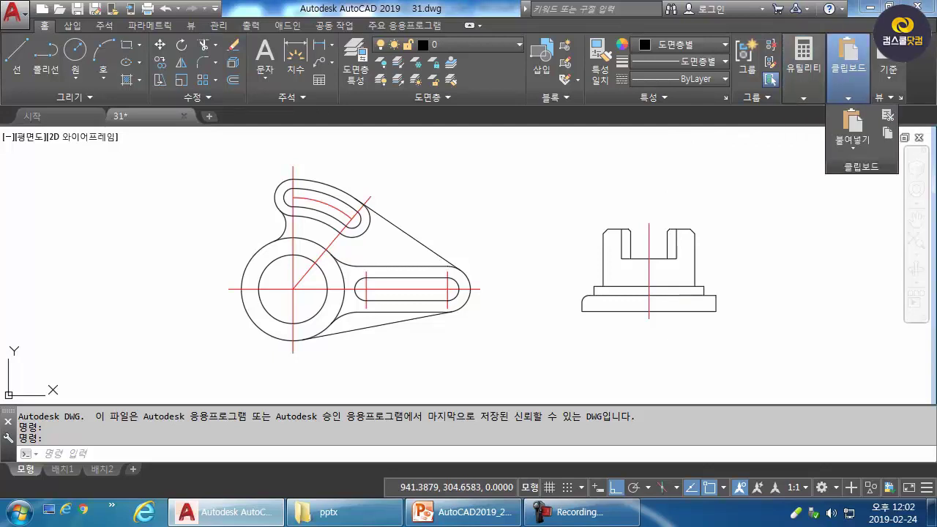
{"action": "left_click", "coordinate": [808, 143]}
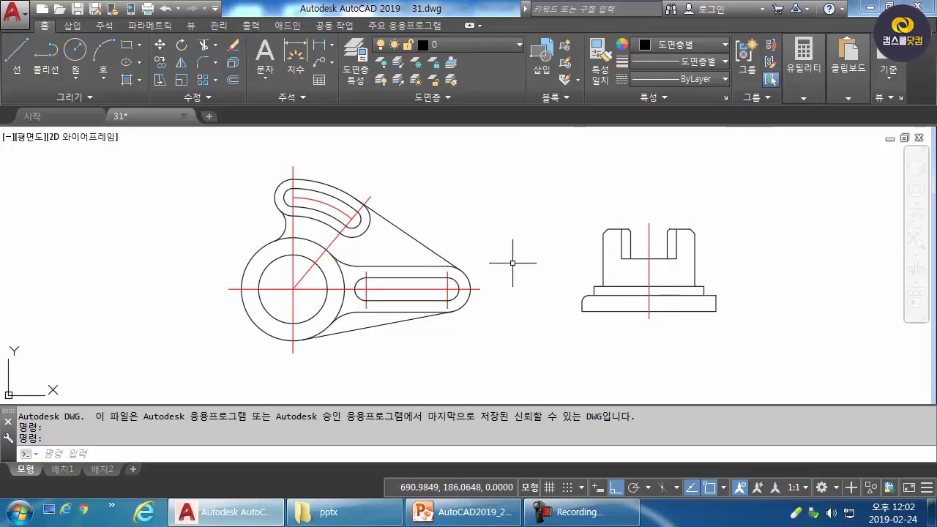
Step: List the properties of the large outer circle with the LIST command
{"action": "type", "text": "list"}
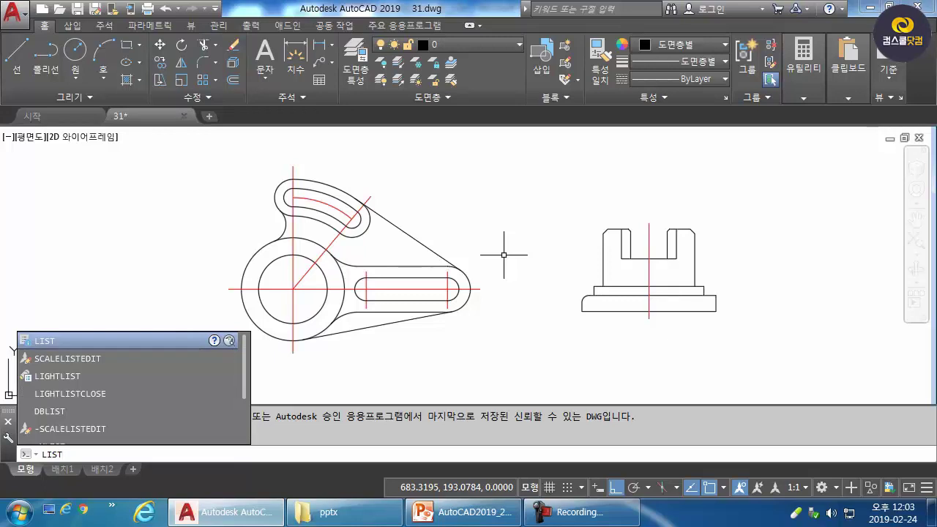
{"action": "key", "text": "Return"}
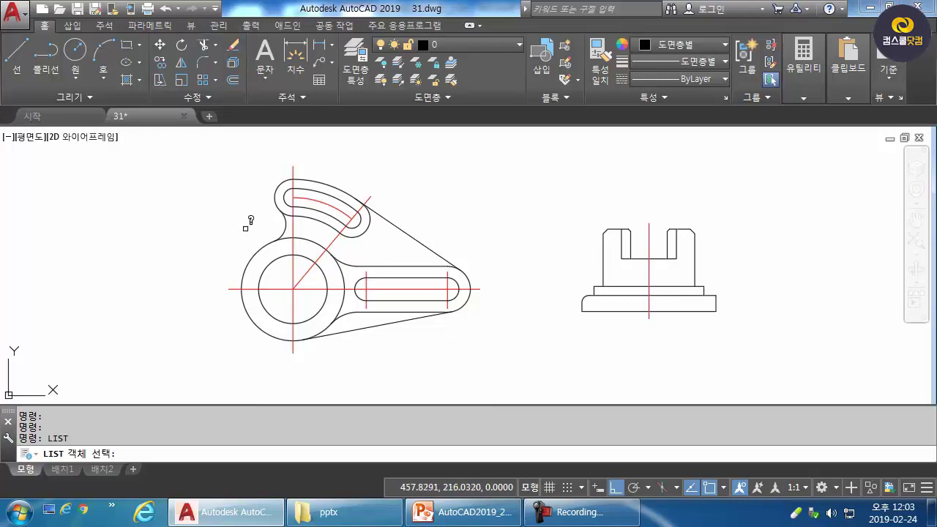
{"action": "left_click", "coordinate": [252, 321]}
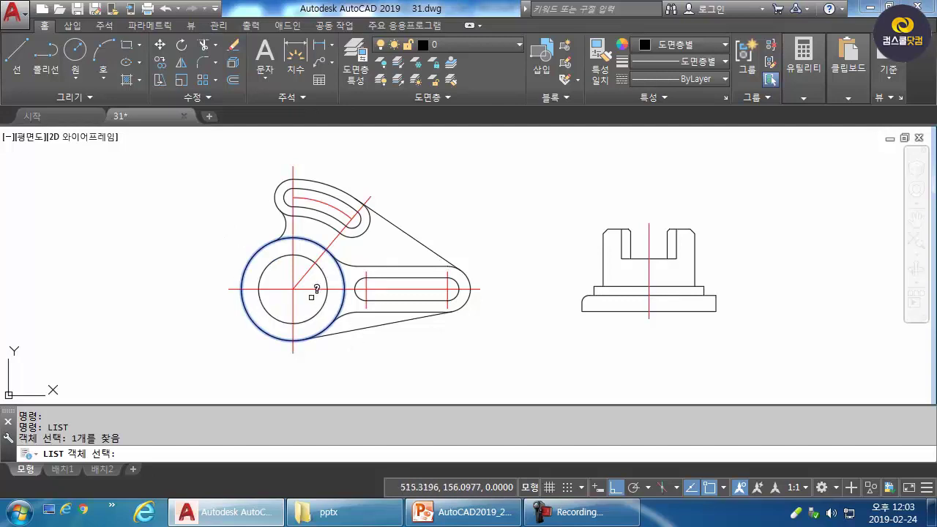
{"action": "key", "text": "Return"}
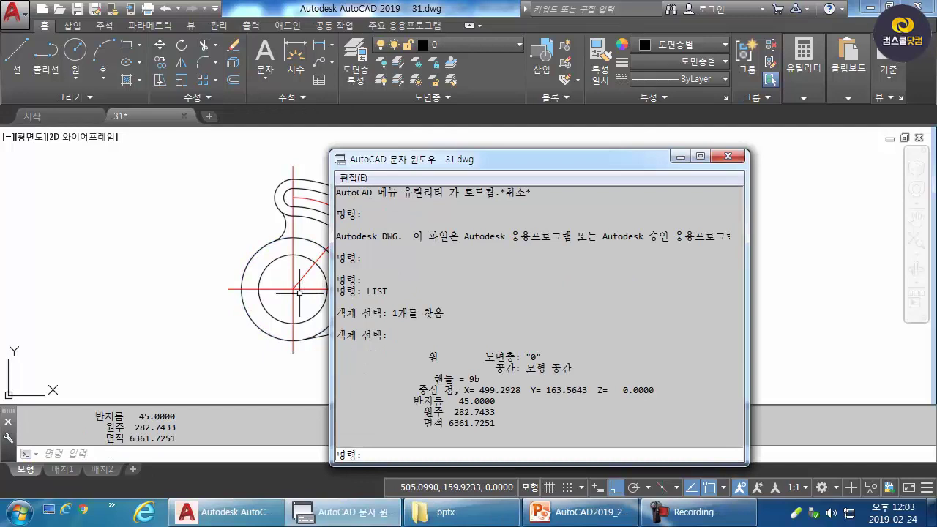
Step: Examine the circle's listed object type, layer, space, center point, radius, circumference and area, and close the text window
{"action": "left_click_drag", "start_coordinate": [512, 159], "coordinate": [403, 77]}
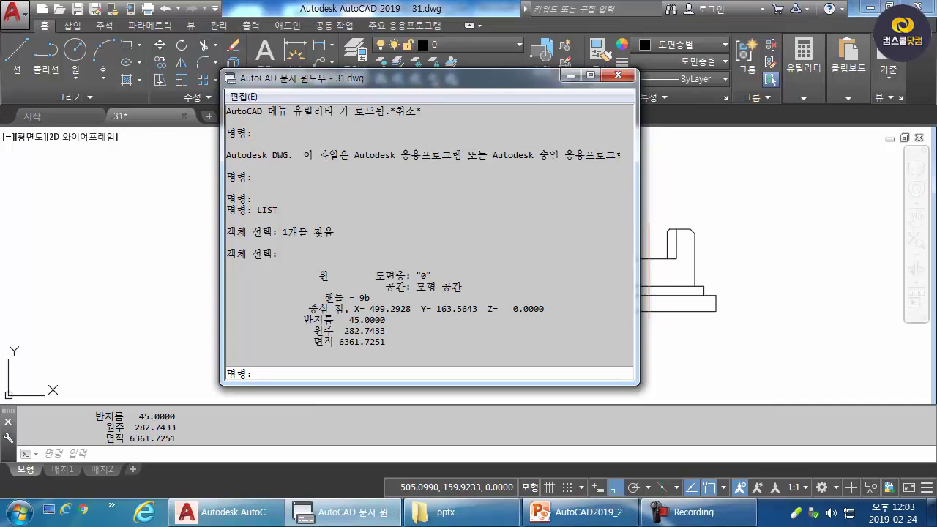
{"action": "left_click_drag", "start_coordinate": [314, 275], "coordinate": [334, 275]}
{"action": "mouse_move", "coordinate": [439, 77]}
{"action": "left_mouse_down"}
{"action": "mouse_move", "coordinate": [648, 75]}
{"action": "mouse_move", "coordinate": [614, 75]}
{"action": "left_mouse_up"}
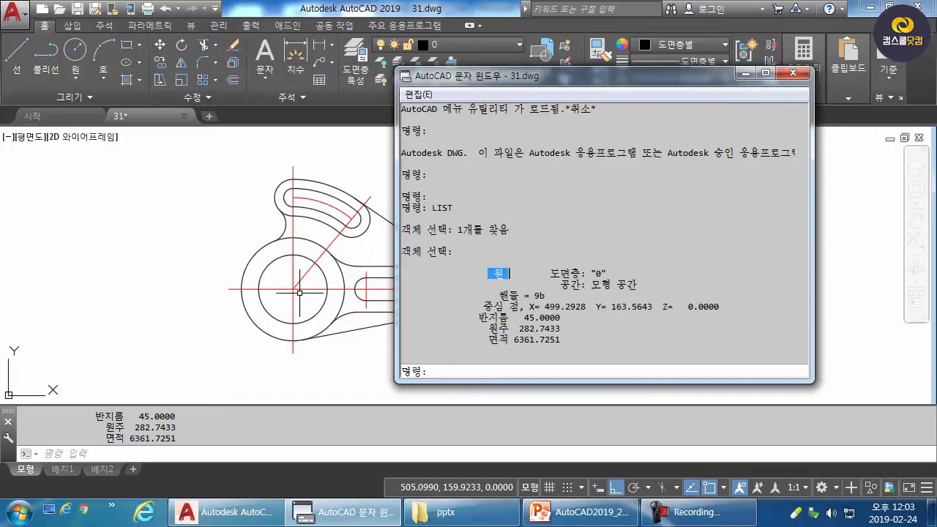
{"action": "left_click_drag", "start_coordinate": [467, 266], "coordinate": [524, 266]}
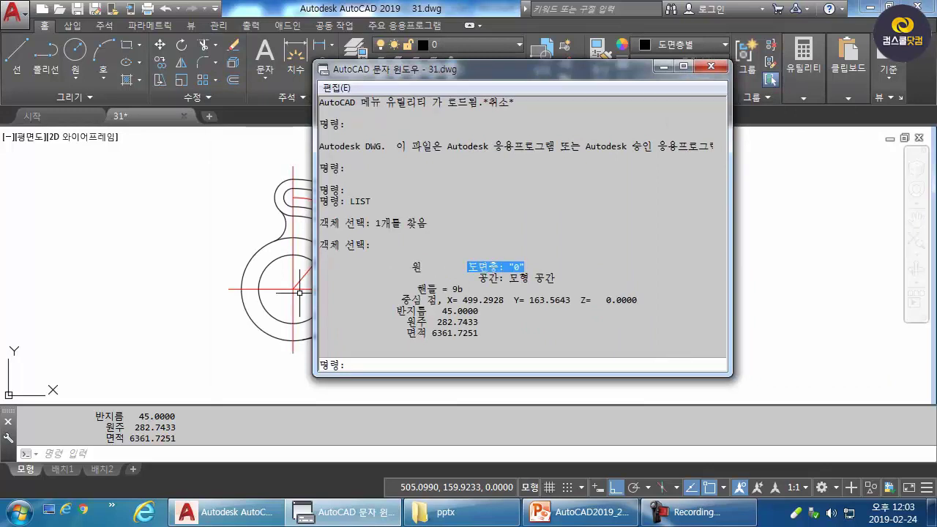
{"action": "left_click_drag", "start_coordinate": [487, 278], "coordinate": [554, 278]}
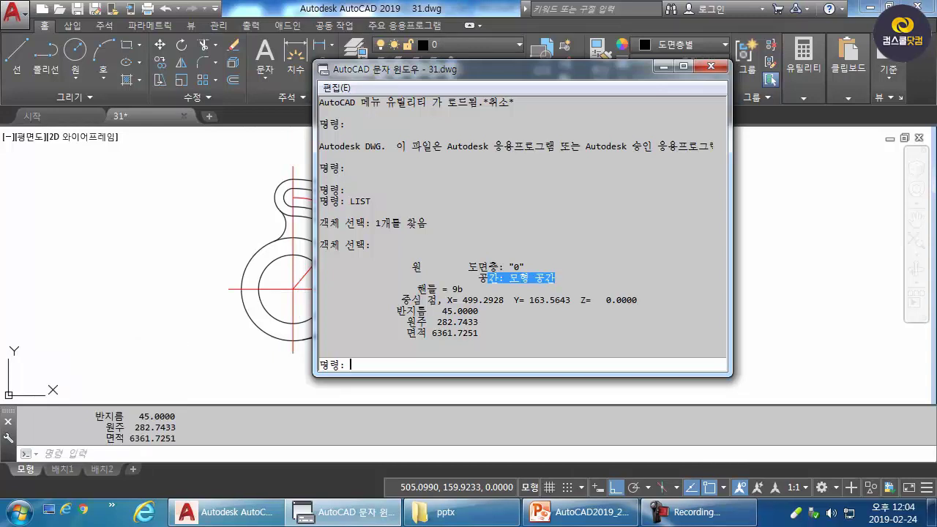
{"action": "left_click_drag", "start_coordinate": [504, 278], "coordinate": [554, 278]}
{"action": "left_click", "coordinate": [555, 278]}
{"action": "left_click_drag", "start_coordinate": [555, 278], "coordinate": [488, 278]}
{"action": "left_click_drag", "start_coordinate": [401, 300], "coordinate": [590, 300]}
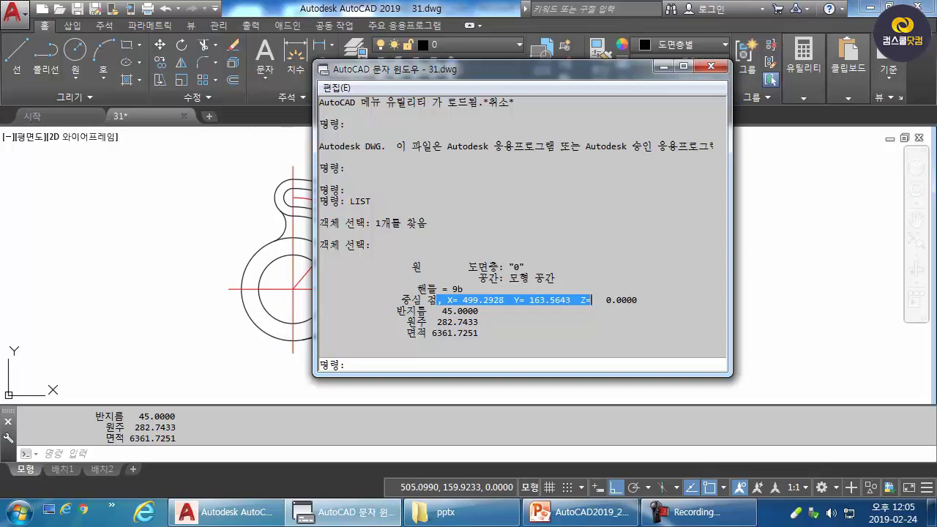
{"action": "left_click_drag", "start_coordinate": [574, 301], "coordinate": [396, 311]}
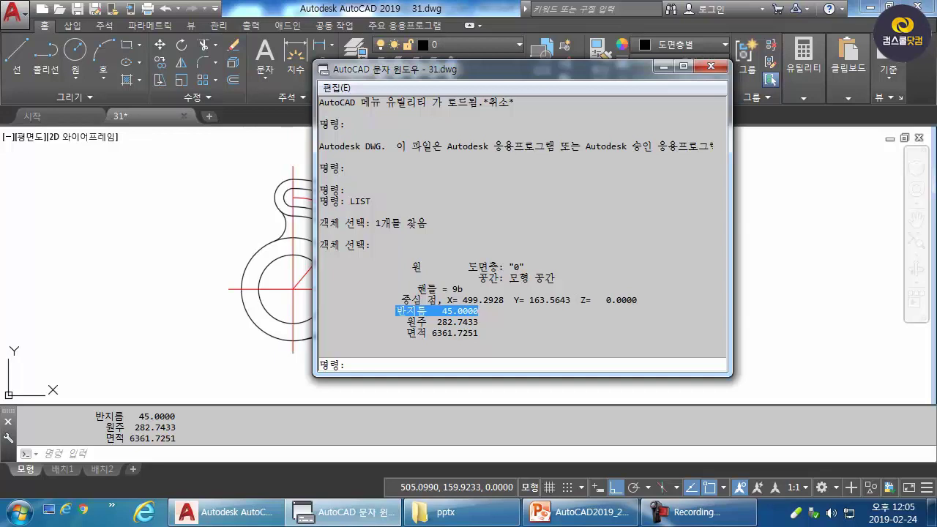
{"action": "left_click_drag", "start_coordinate": [396, 311], "coordinate": [479, 333]}
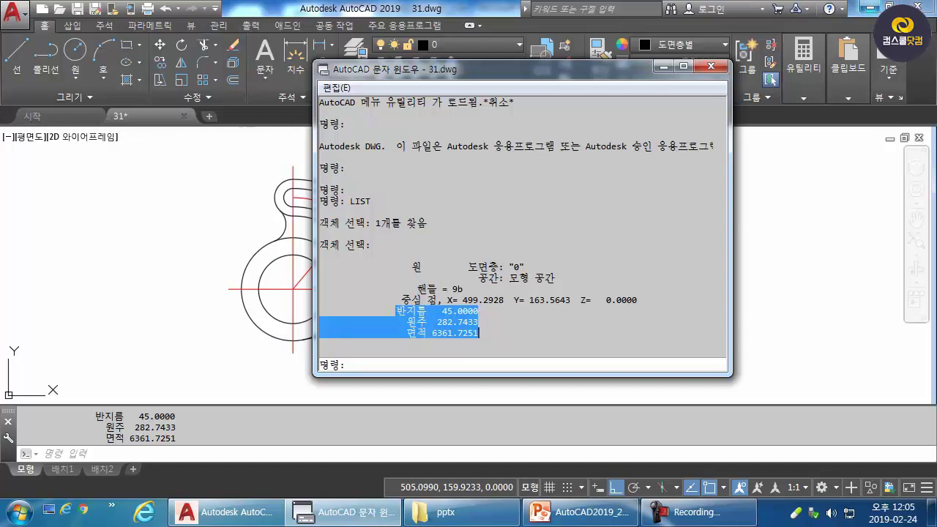
{"action": "left_click", "coordinate": [710, 67]}
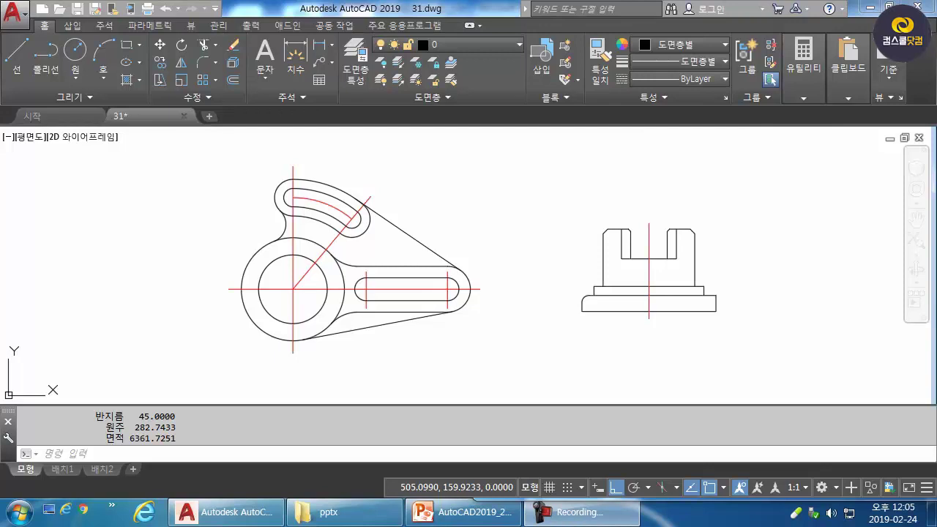
Step: List the properties of the inclined red centerline using the LI alias of the LIST command
{"action": "type", "text": "1i"}
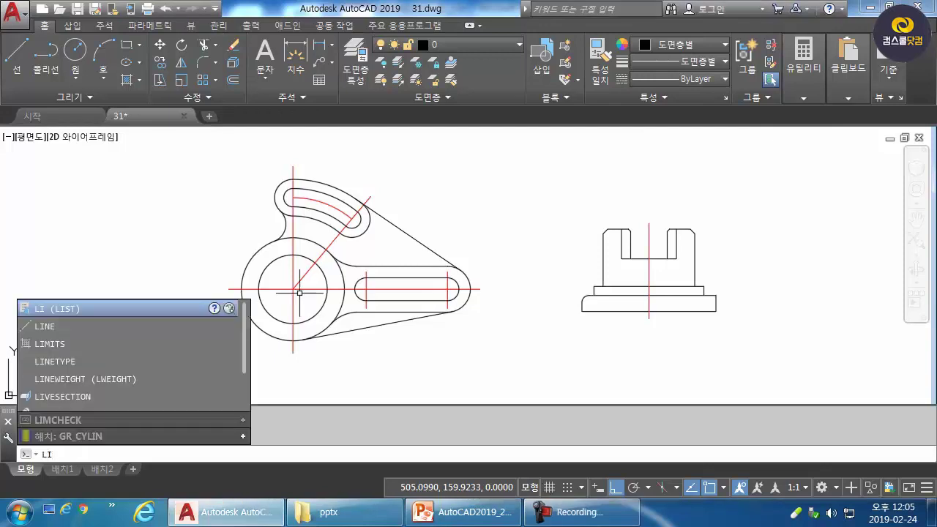
{"action": "key", "text": "Return"}
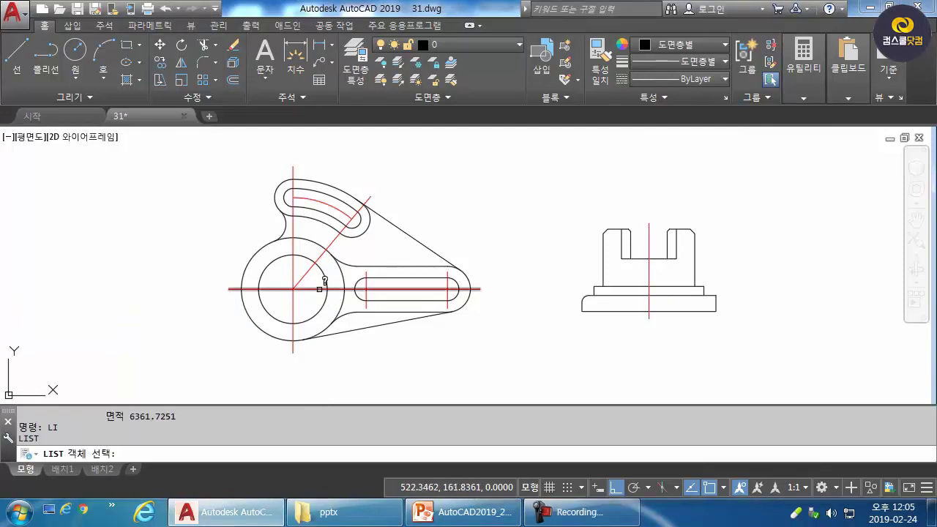
{"action": "left_click", "coordinate": [308, 271]}
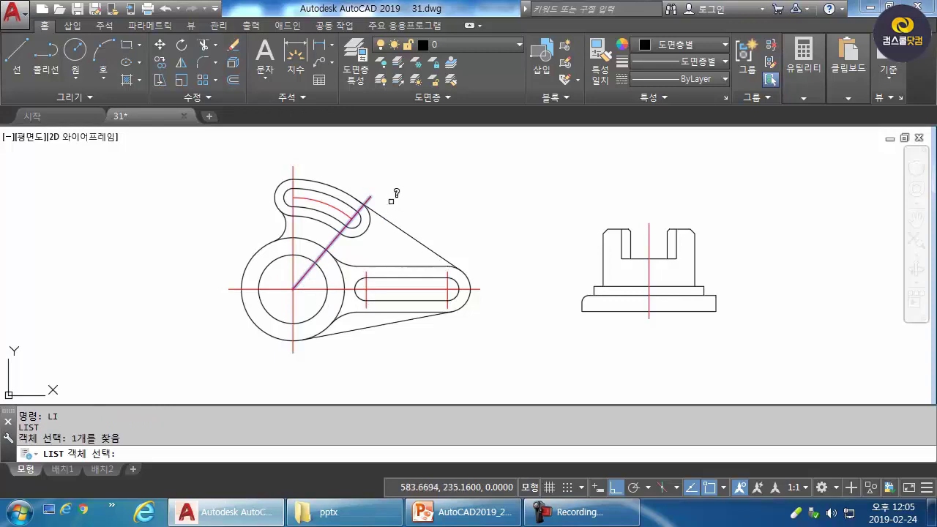
{"action": "key", "text": "Return"}
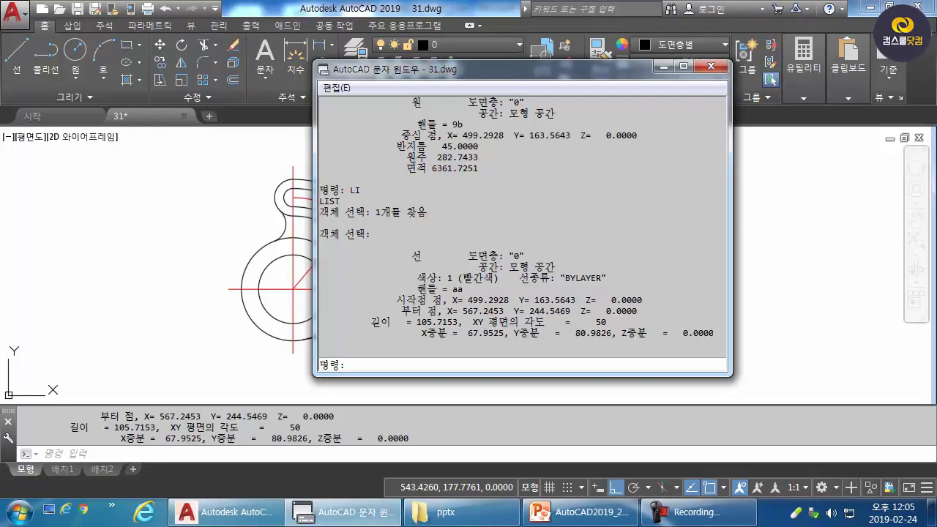
Step: Examine the centerline's listed object type, space, color, linetype, length, angle and X/Y increments, and close the text window
{"action": "left_click_drag", "start_coordinate": [406, 257], "coordinate": [422, 256]}
{"action": "left_click_drag", "start_coordinate": [467, 257], "coordinate": [555, 266]}
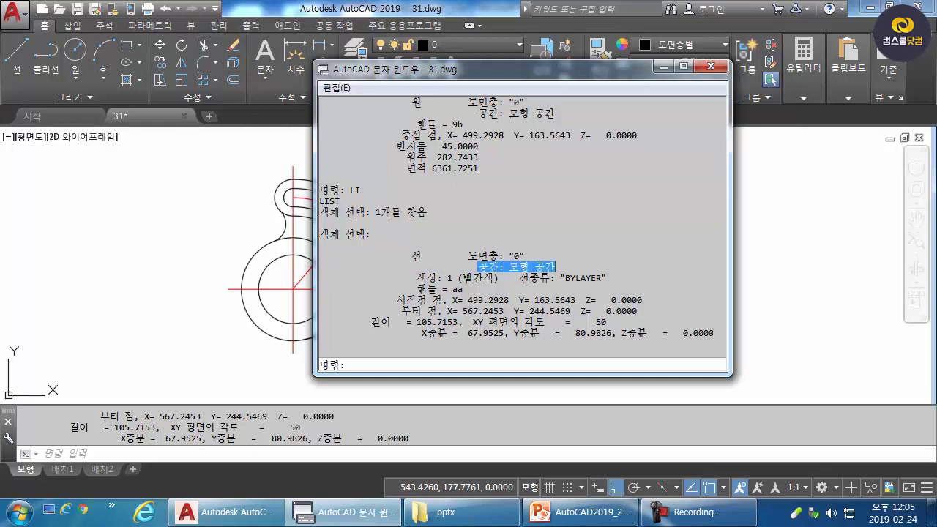
{"action": "left_click_drag", "start_coordinate": [426, 278], "coordinate": [497, 278]}
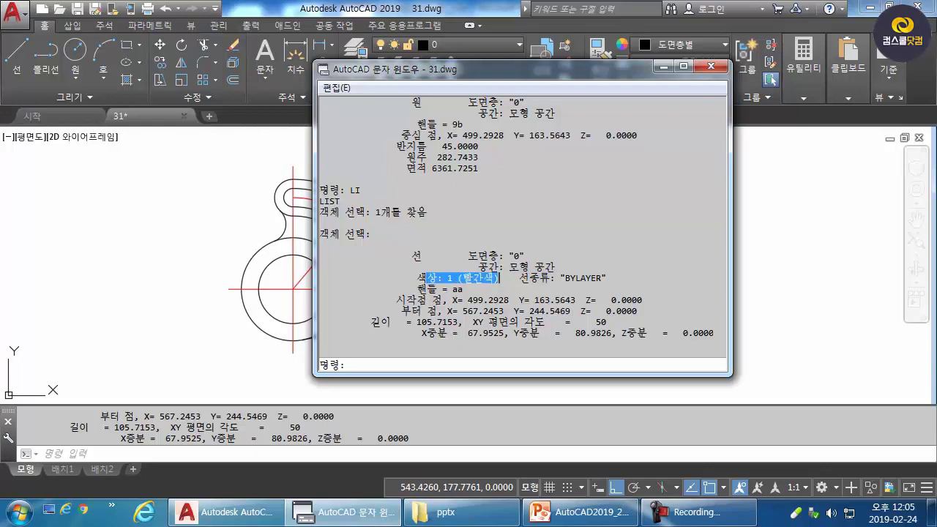
{"action": "left_click_drag", "start_coordinate": [513, 279], "coordinate": [607, 278]}
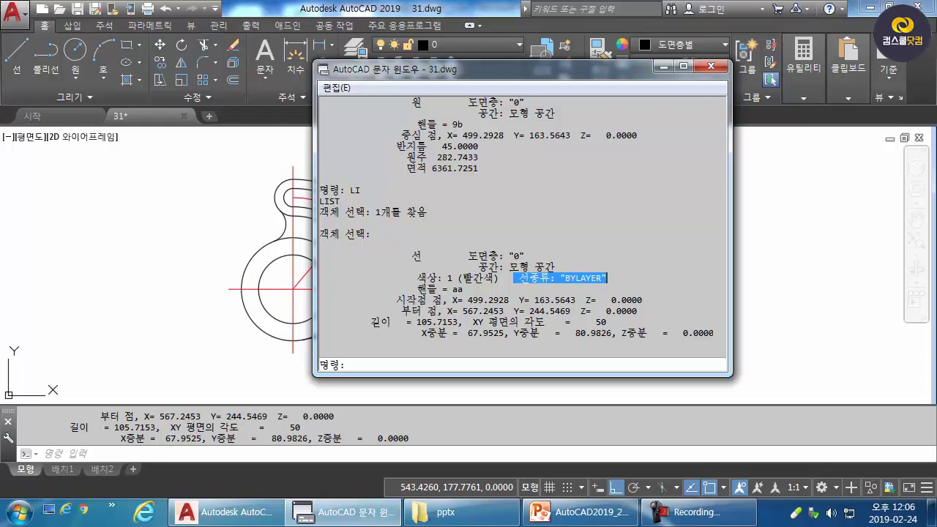
{"action": "left_click_drag", "start_coordinate": [483, 68], "coordinate": [637, 93]}
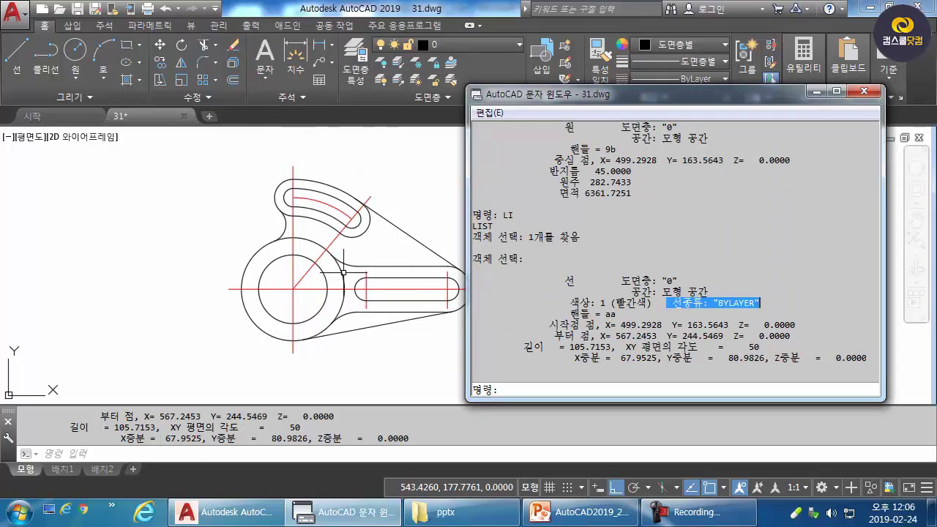
{"action": "left_click_drag", "start_coordinate": [566, 346], "coordinate": [610, 346]}
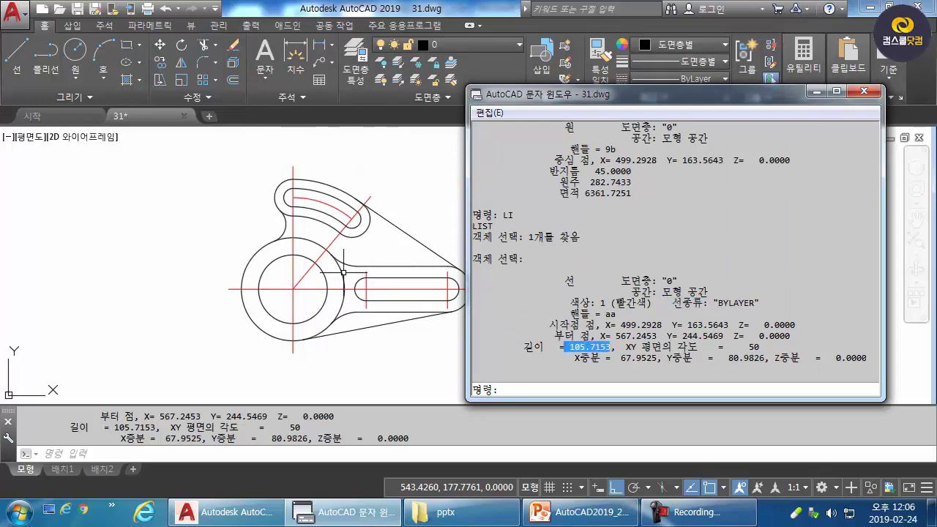
{"action": "left_click_drag", "start_coordinate": [761, 346], "coordinate": [743, 346]}
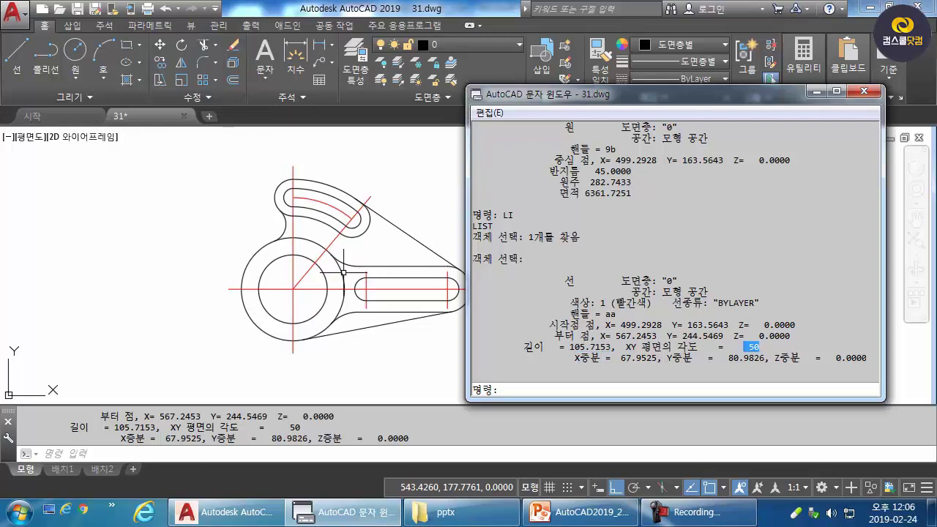
{"action": "left_click_drag", "start_coordinate": [609, 357], "coordinate": [727, 357]}
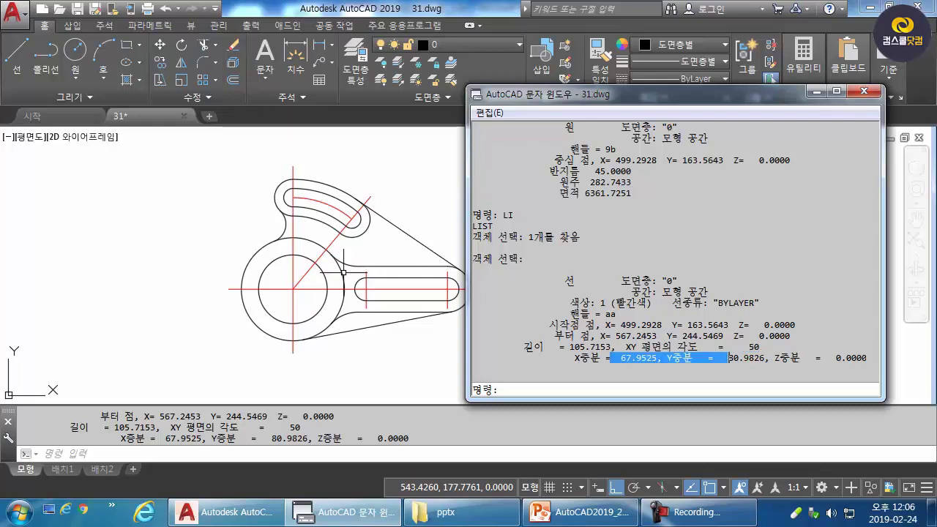
{"action": "left_click_drag", "start_coordinate": [673, 94], "coordinate": [596, 87]}
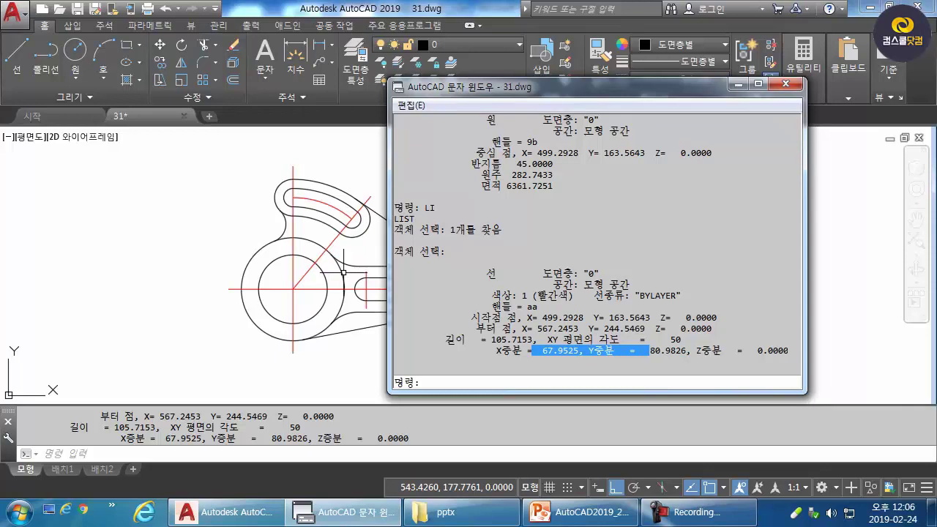
{"action": "left_click_drag", "start_coordinate": [569, 295], "coordinate": [481, 296]}
{"action": "left_click", "coordinate": [785, 83]}
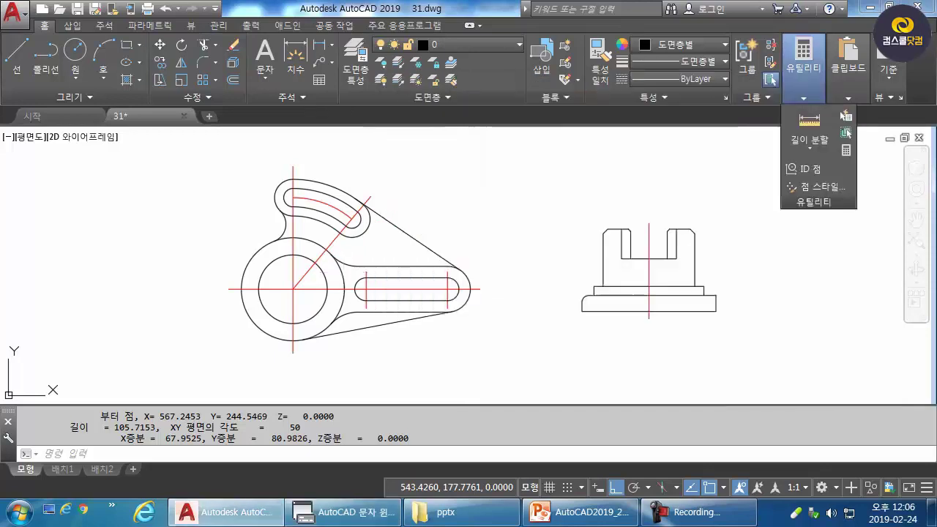
{"action": "left_click", "coordinate": [340, 512]}
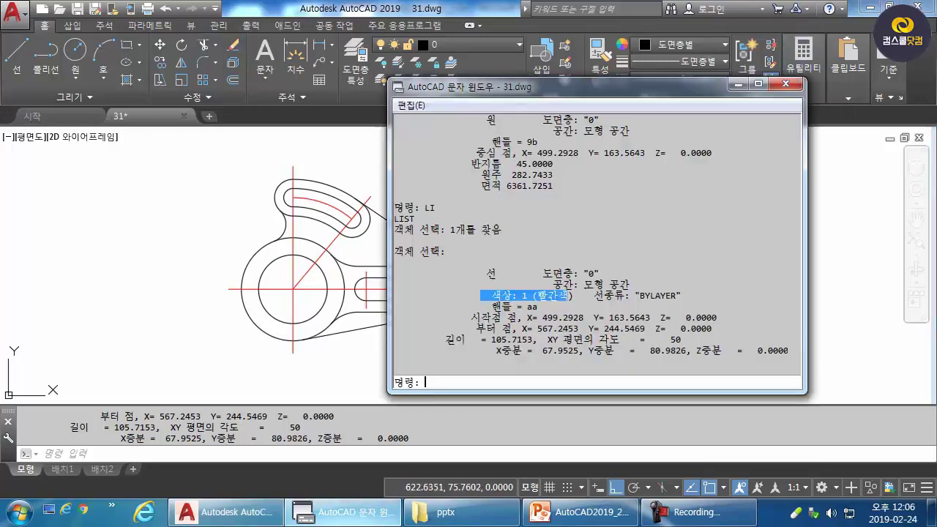
{"action": "left_click", "coordinate": [785, 84]}
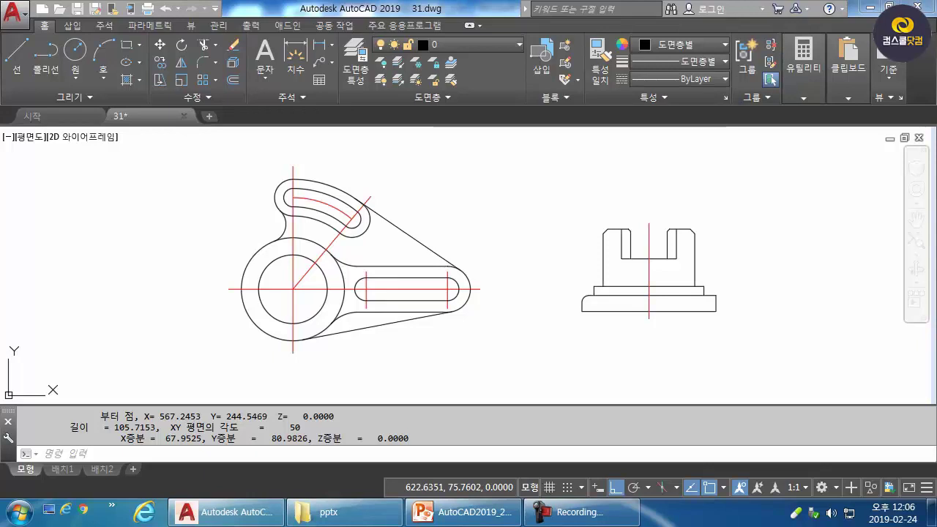
Step: List the properties of the red arc centerline inside the curved slot using the LI alias
{"action": "type", "text": "1"}
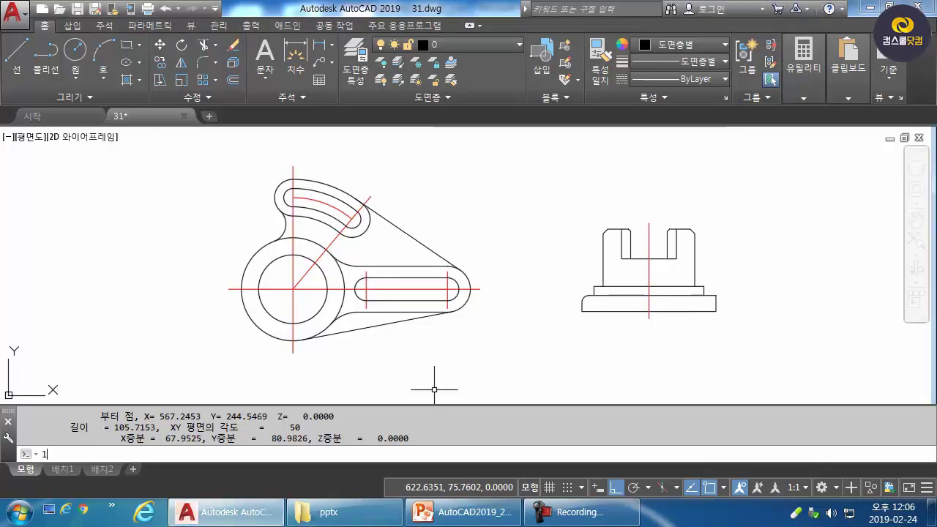
{"action": "type", "text": "i"}
{"action": "key", "text": "Return"}
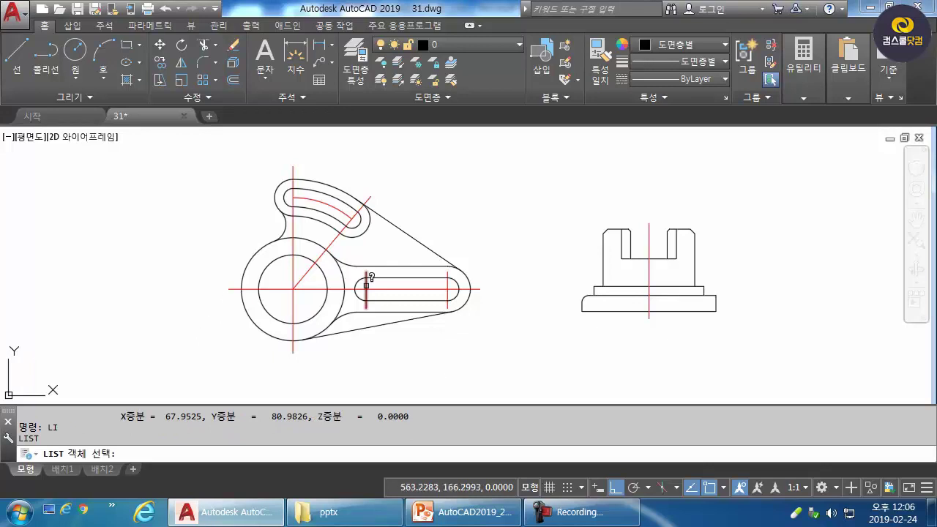
{"action": "left_click", "coordinate": [325, 203]}
{"action": "key", "text": "Return"}
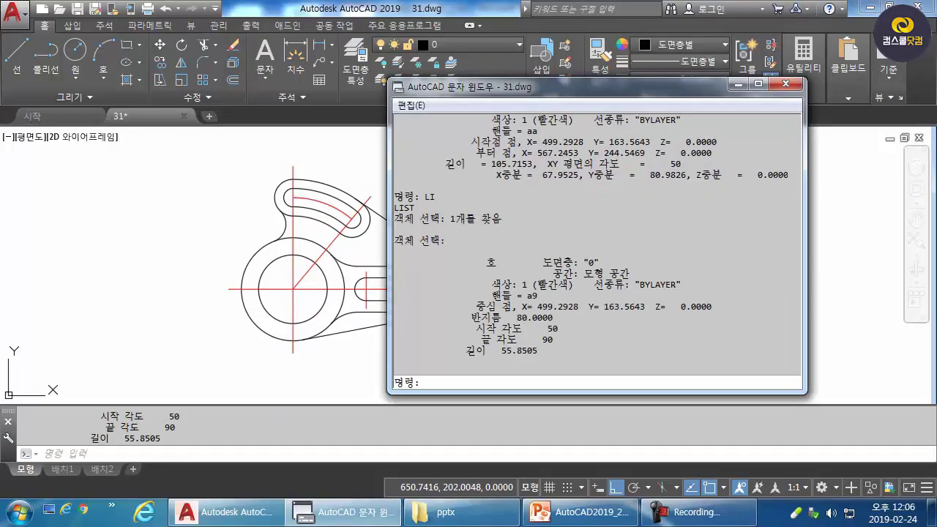
Step: Examine the arc's listed object type, color, radius, start and end angles and length, and close the text window
{"action": "double_click", "coordinate": [492, 262]}
{"action": "double_click", "coordinate": [521, 284]}
{"action": "double_click", "coordinate": [516, 317]}
{"action": "left_click_drag", "start_coordinate": [539, 350], "coordinate": [501, 351]}
{"action": "left_click", "coordinate": [786, 83]}
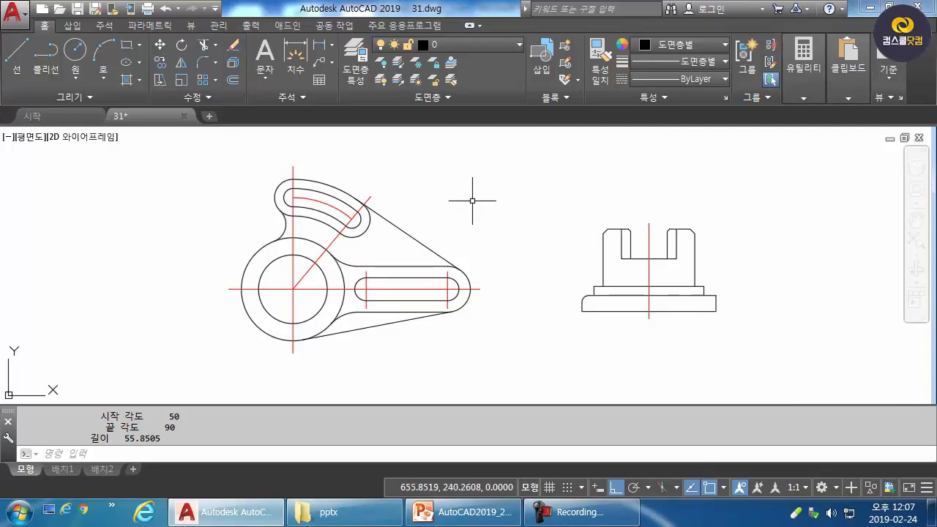
Step: Highlight the straight slot's two short vertical centerlines, then the horizontal centerline, clearing the selection each time
{"action": "middle_click_drag", "start_coordinate": [372, 257], "coordinate": [359, 248]}
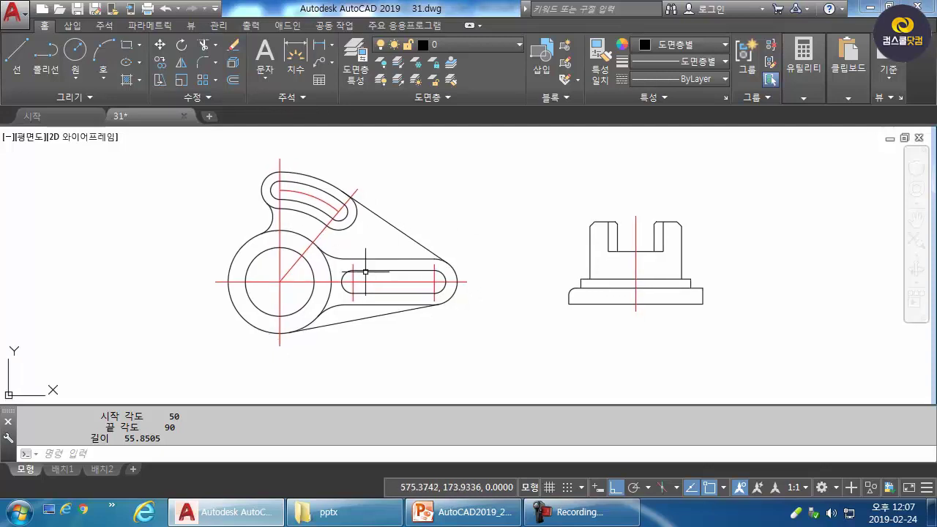
{"action": "left_click", "coordinate": [353, 272]}
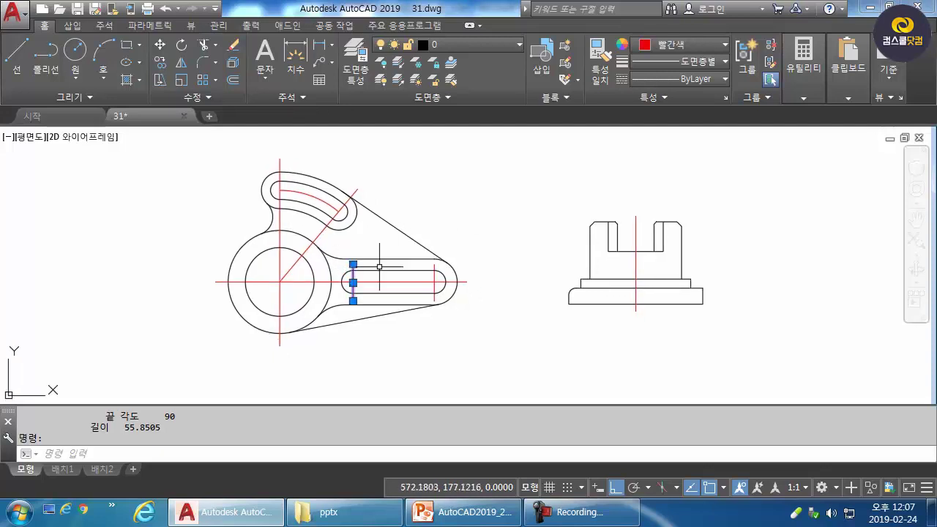
{"action": "left_click", "coordinate": [435, 268]}
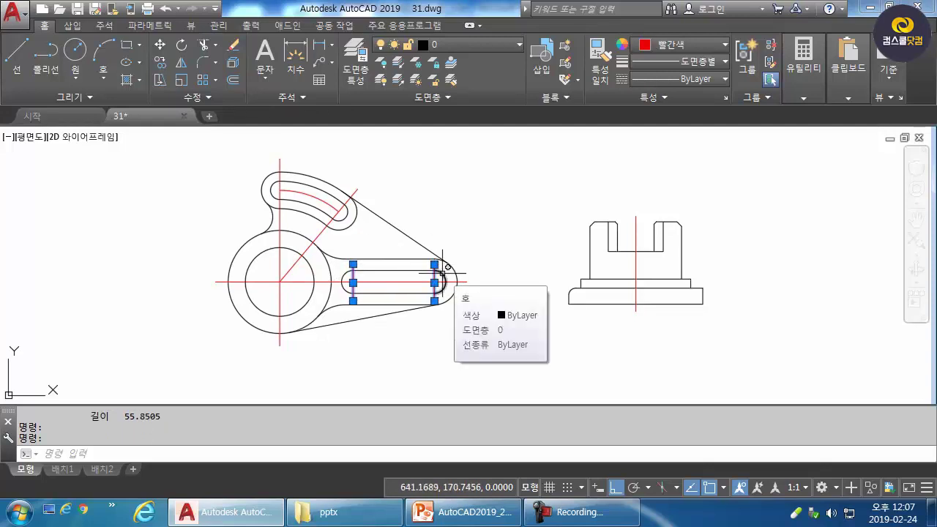
{"action": "scroll", "coordinate": [413, 293], "scroll_direction": "up", "scroll_amount": 2}
{"action": "middle_click_drag", "start_coordinate": [410, 278], "coordinate": [430, 315]}
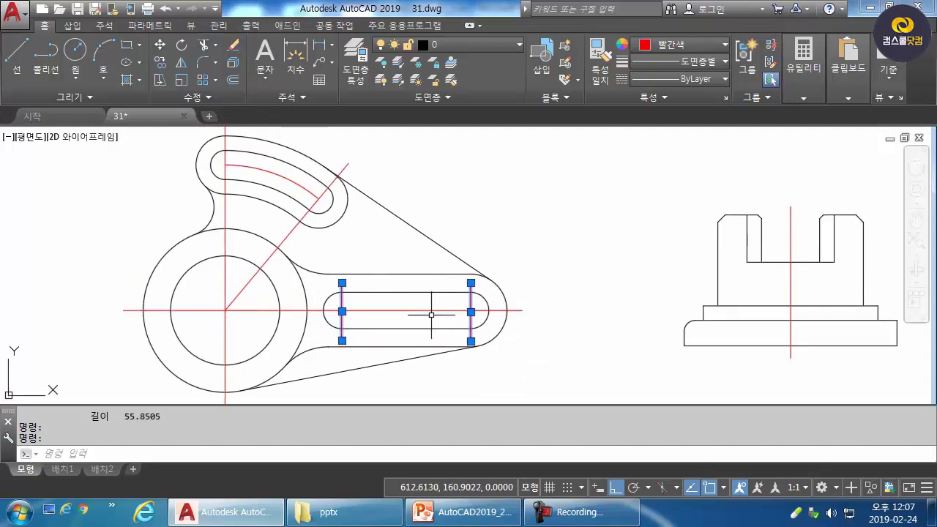
{"action": "key", "text": "Escape"}
{"action": "left_click", "coordinate": [432, 309]}
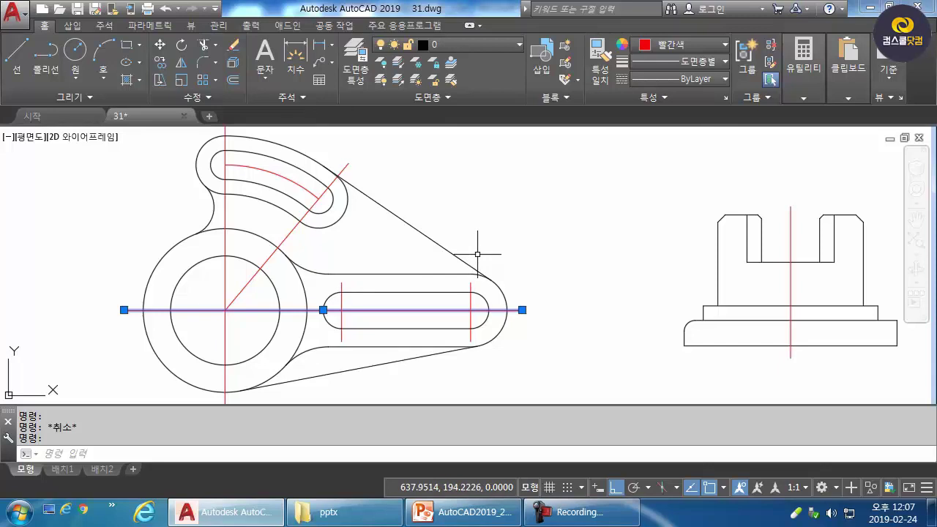
{"action": "key", "text": "Escape"}
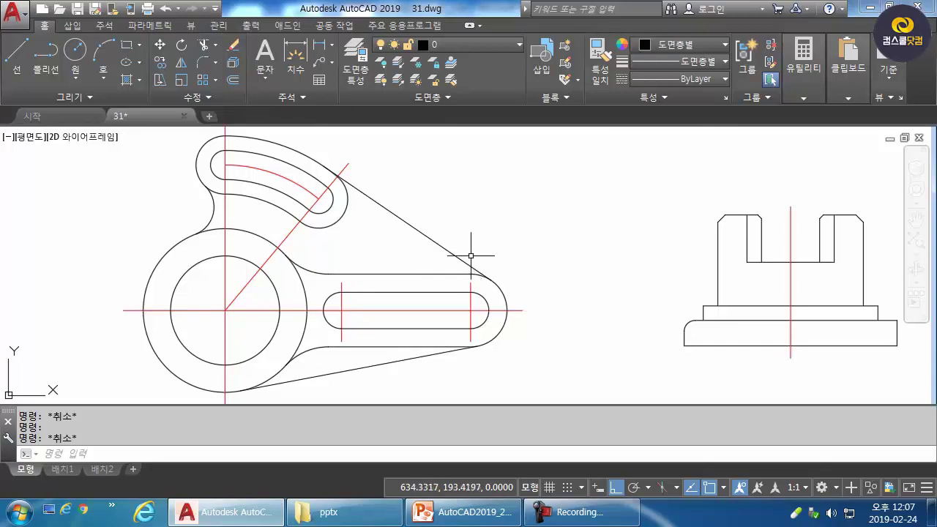
Step: Measure the distance between the centers of the straight slot's two end arcs with the DIST command
{"action": "type", "text": "dis"}
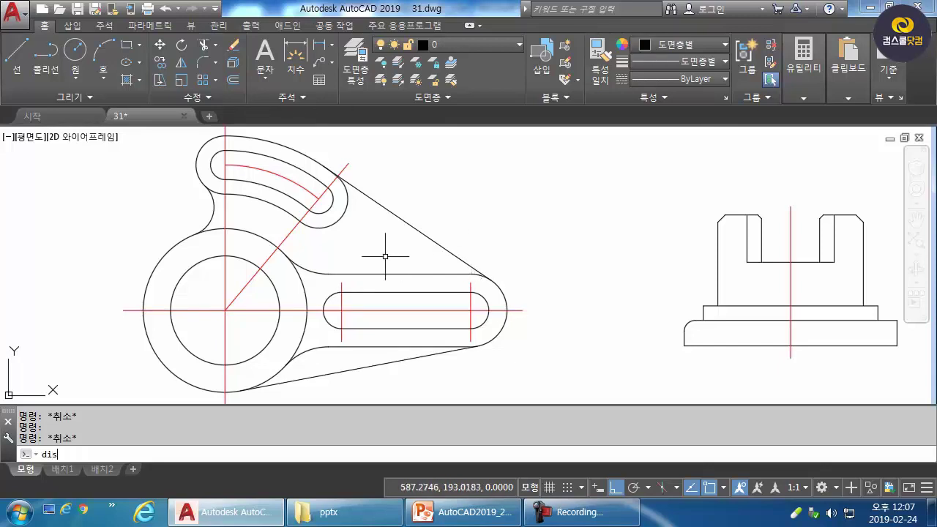
{"action": "type", "text": "t"}
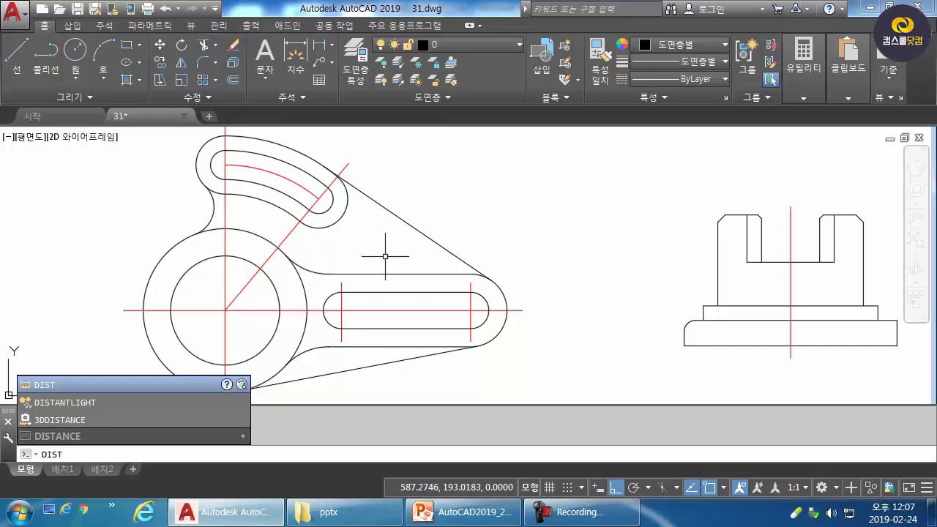
{"action": "key", "text": "Return"}
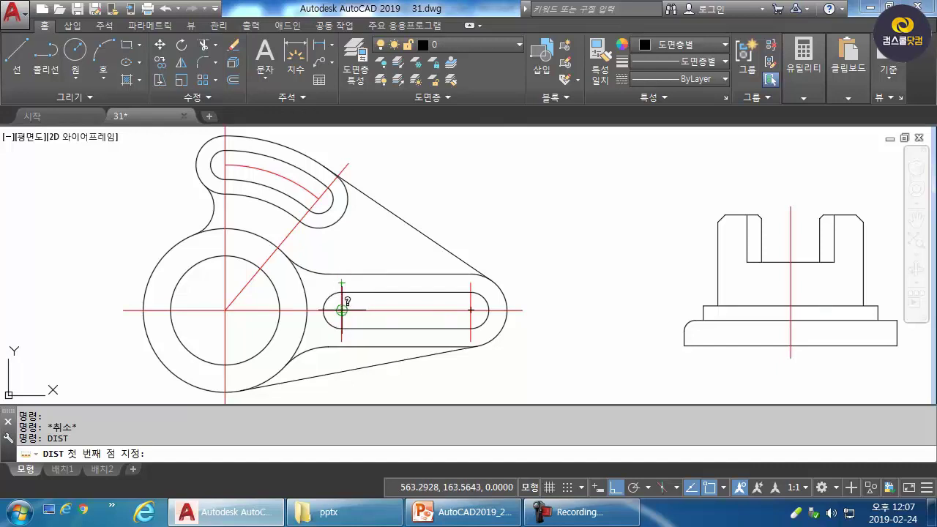
{"action": "left_click", "coordinate": [341, 310]}
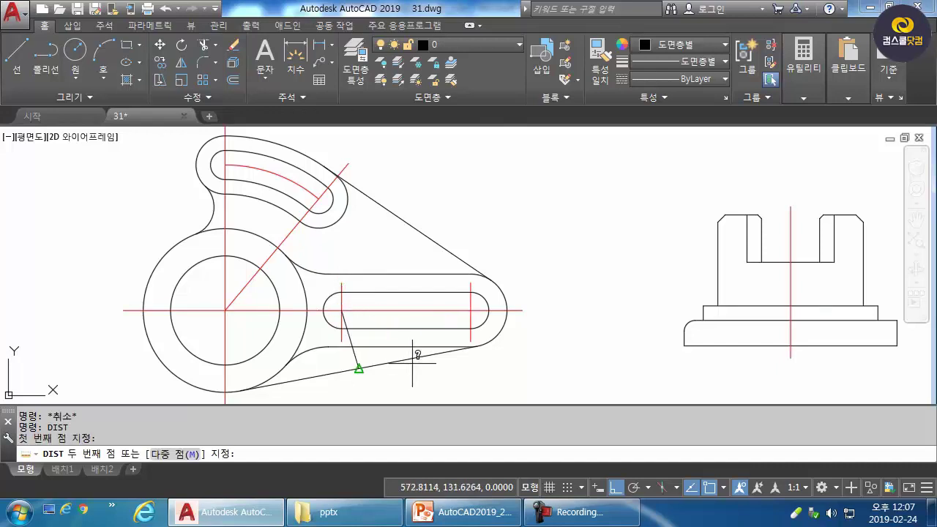
{"action": "left_click", "coordinate": [471, 310]}
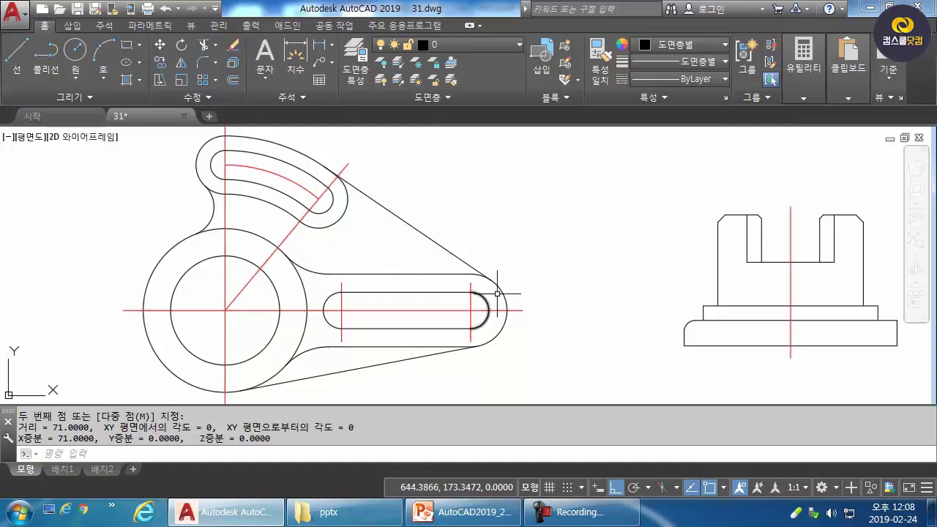
Step: Measure the front view's overall width along the horizontal centerline, and the vertical distance from the circle center to the curved slot's arc centerline
{"action": "key", "text": "Return"}
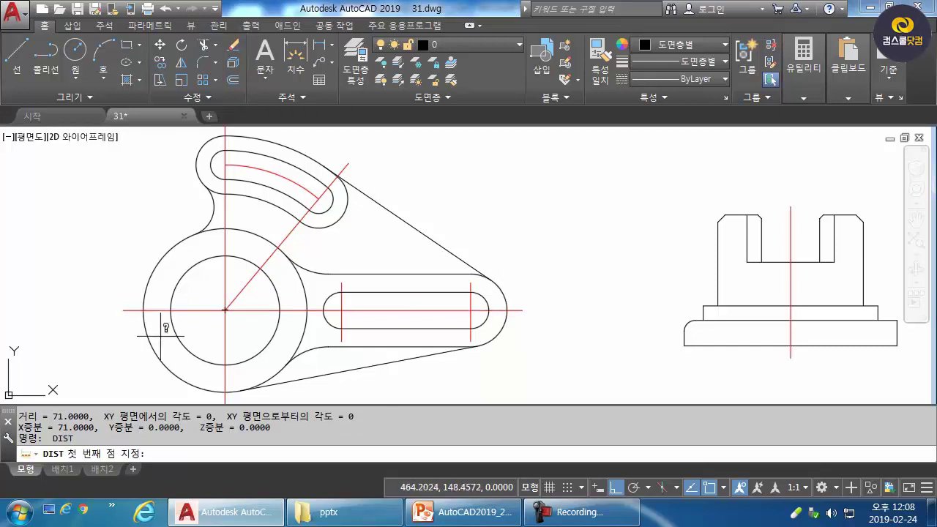
{"action": "left_click", "coordinate": [143, 310]}
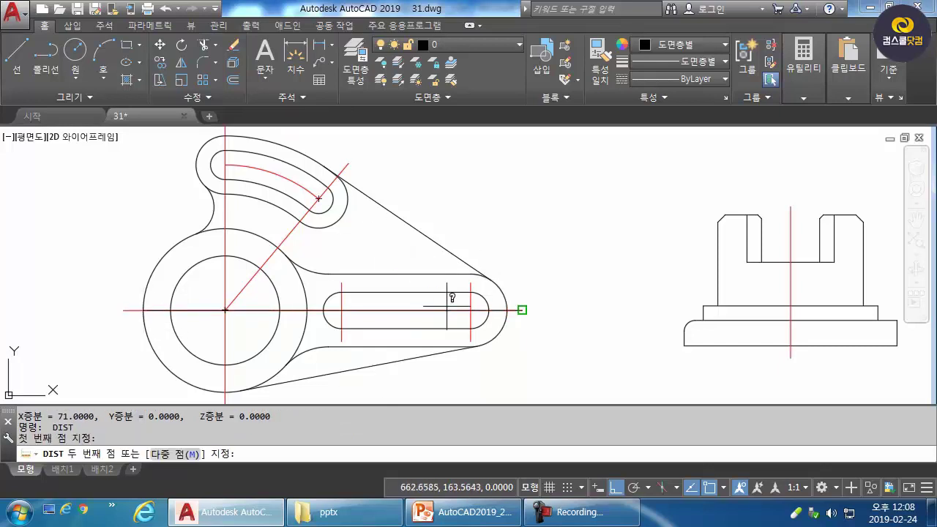
{"action": "left_click", "coordinate": [507, 308]}
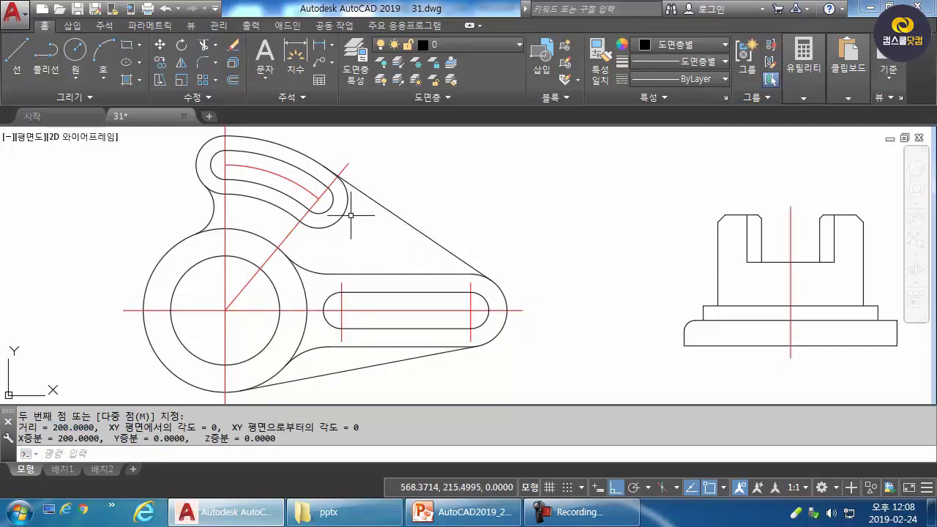
{"action": "key", "text": "Return"}
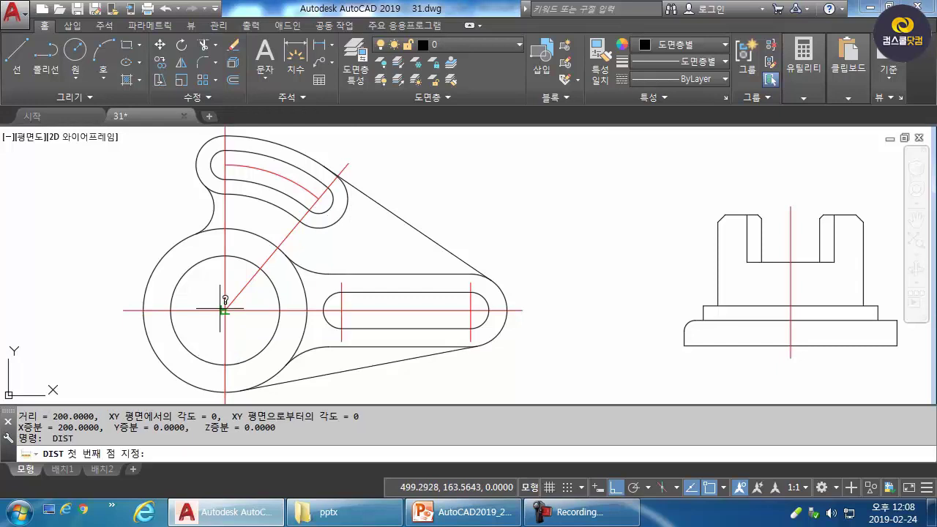
{"action": "left_click", "coordinate": [225, 308]}
{"action": "left_click", "coordinate": [225, 163]}
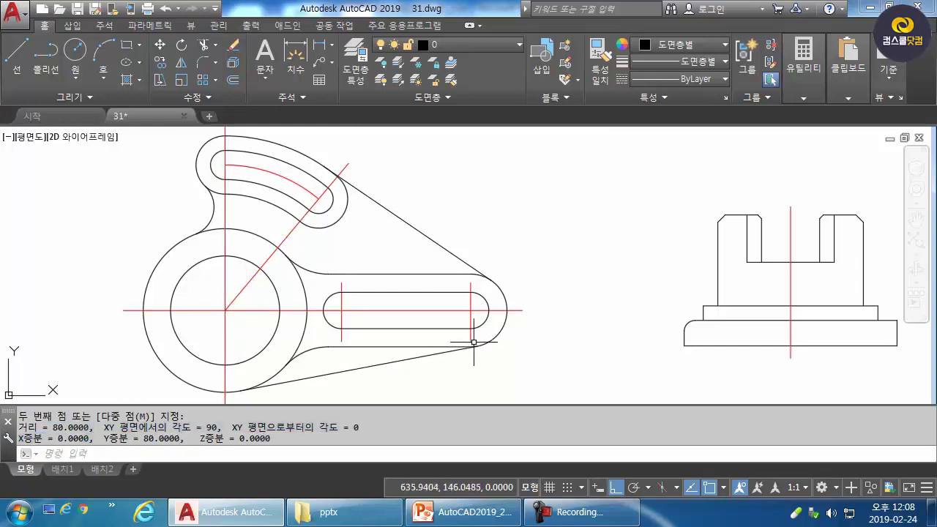
Step: Measure the distance from the side view's upper block, at its lower left corner, to the vertical centerline
{"action": "scroll", "coordinate": [476, 341], "scroll_direction": "down", "scroll_amount": 3}
{"action": "middle_click_drag", "start_coordinate": [476, 337], "coordinate": [328, 284]}
{"action": "scroll", "coordinate": [328, 284], "scroll_direction": "up", "scroll_amount": 1}
{"action": "scroll", "coordinate": [444, 293], "scroll_direction": "up", "scroll_amount": 2}
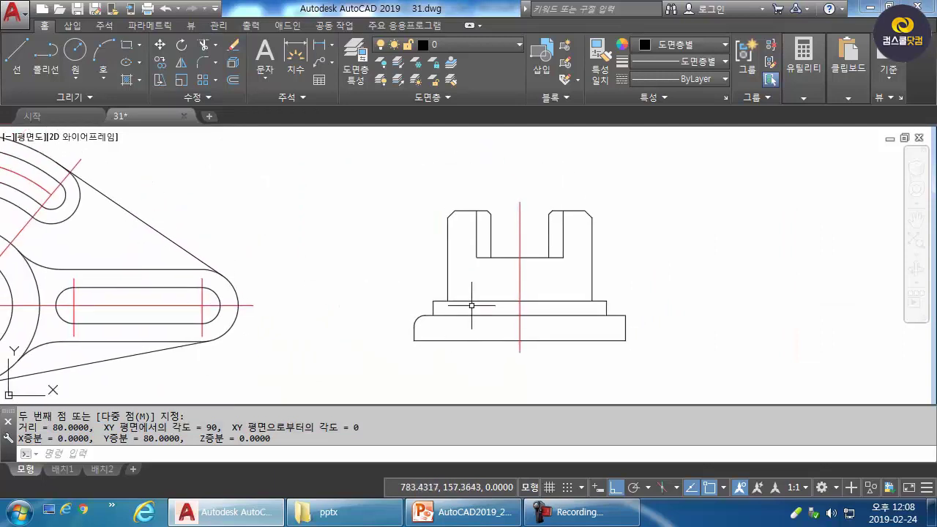
{"action": "key", "text": "Return"}
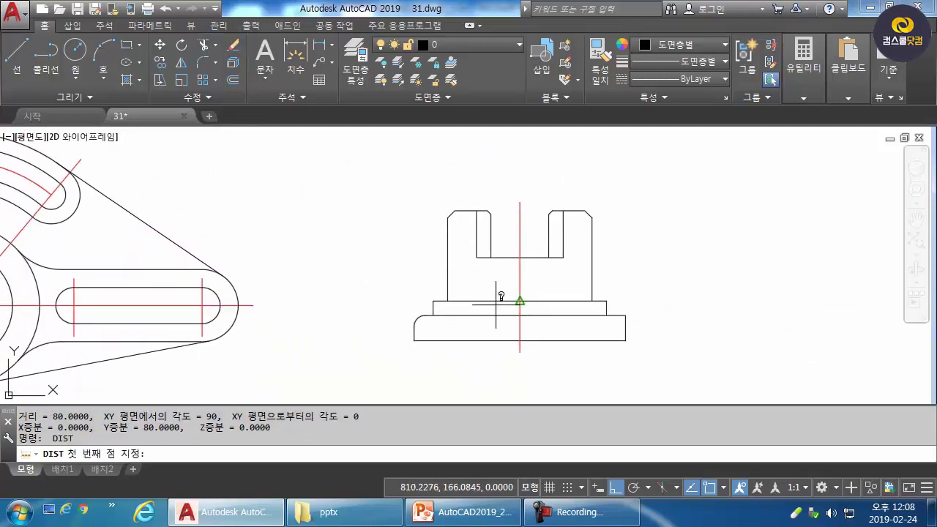
{"action": "left_click", "coordinate": [447, 301]}
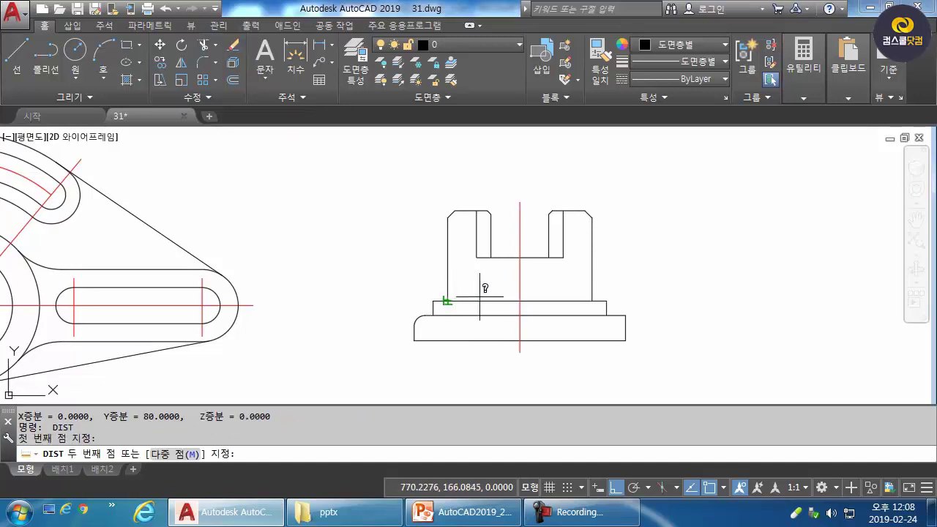
{"action": "left_click", "coordinate": [522, 300]}
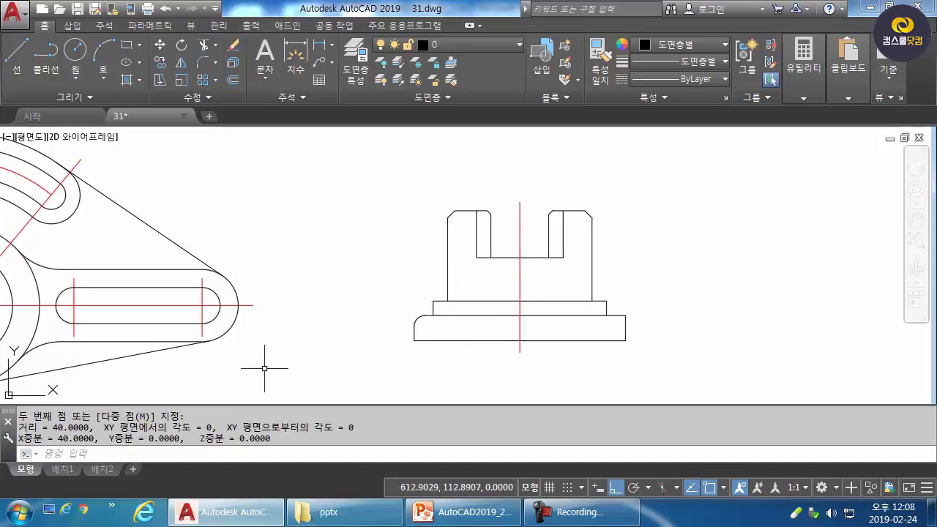
Step: Measure from the base's top edge at the fillet end to the centerline, and from its lower left corner to the centerline
{"action": "key", "text": "Return"}
{"action": "left_click", "coordinate": [421, 321]}
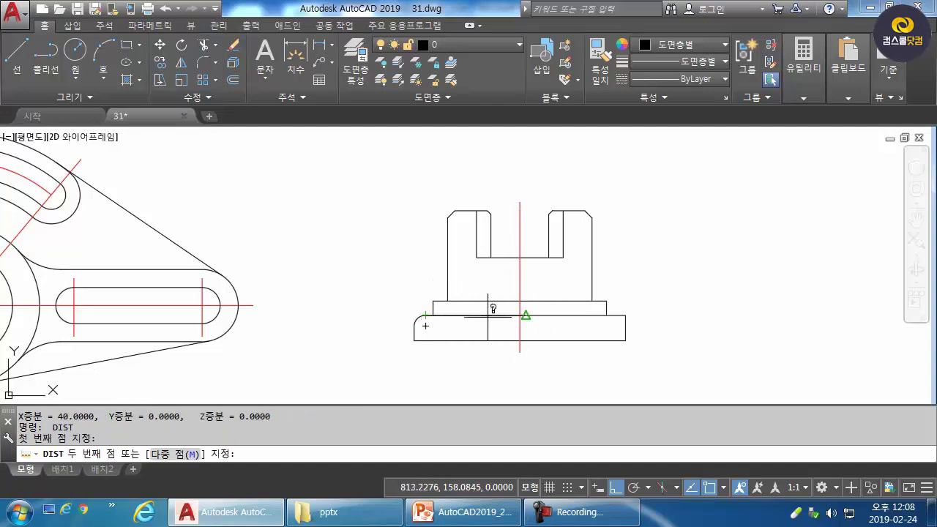
{"action": "left_click", "coordinate": [520, 310]}
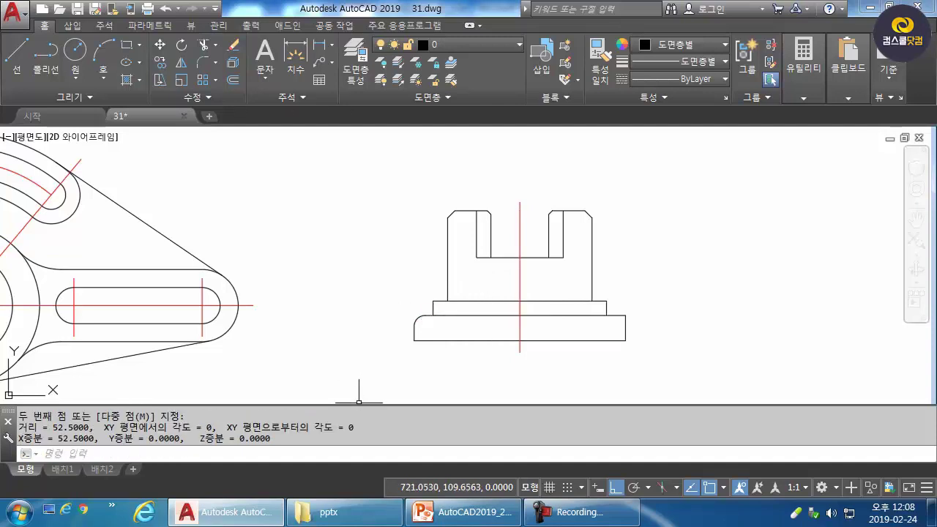
{"action": "key", "text": "Return"}
{"action": "left_click", "coordinate": [415, 340]}
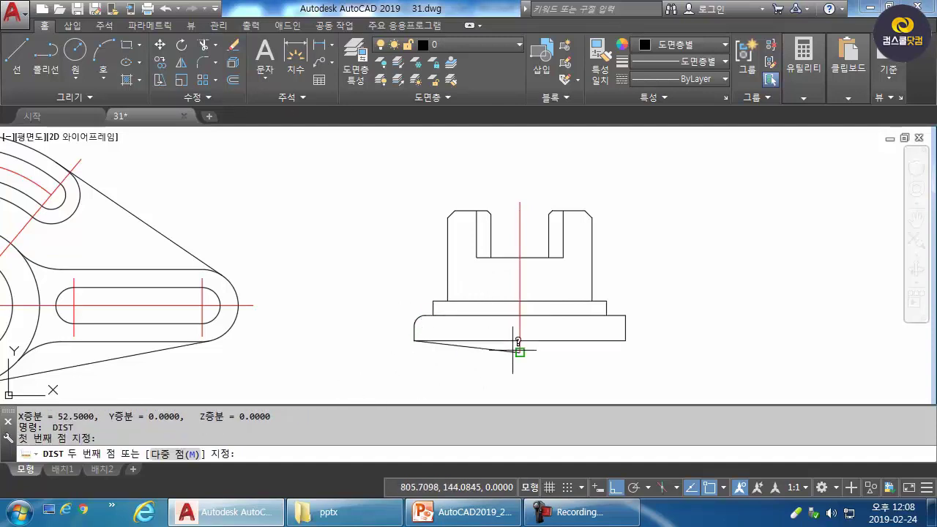
{"action": "left_click", "coordinate": [520, 340]}
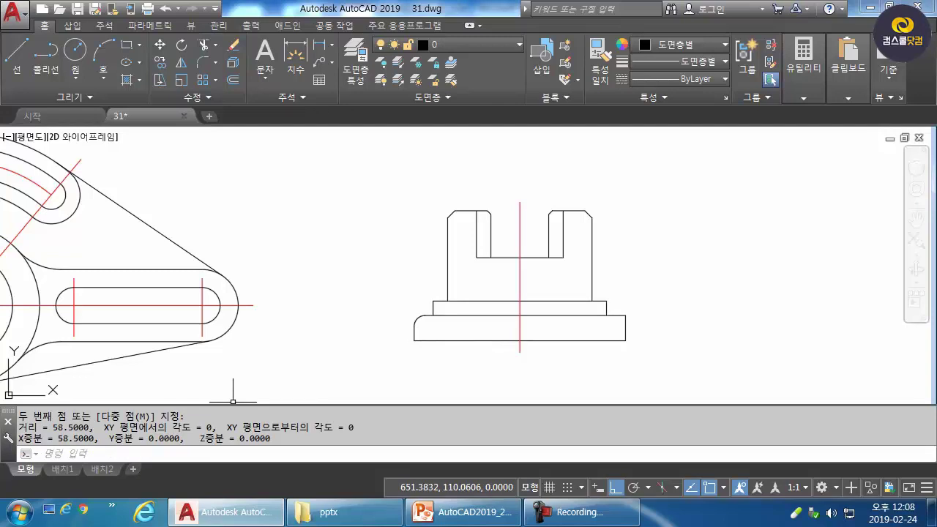
Step: Measure the width of the notch between the side view's two prongs along the notch bottom, and leave the DIST command
{"action": "key", "text": "Return"}
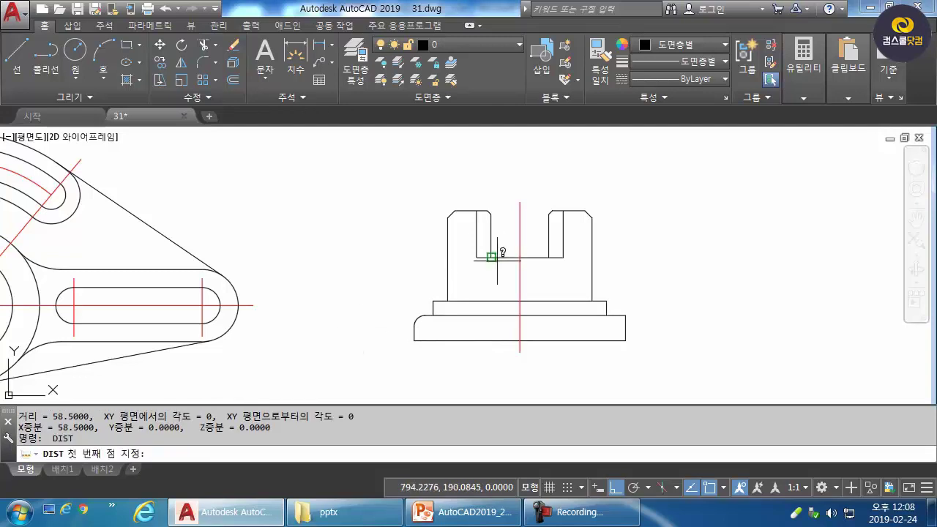
{"action": "left_click", "coordinate": [491, 257]}
{"action": "left_click", "coordinate": [549, 257]}
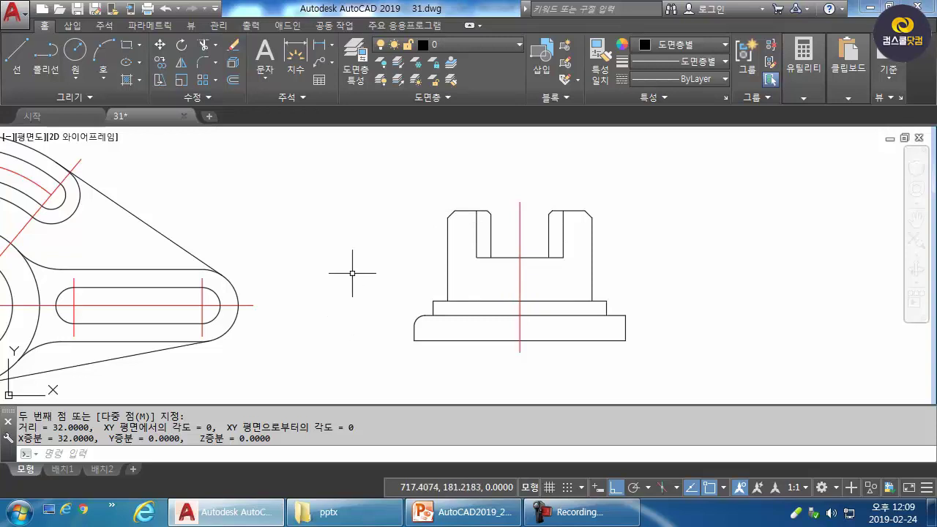
{"action": "key", "text": "Return"}
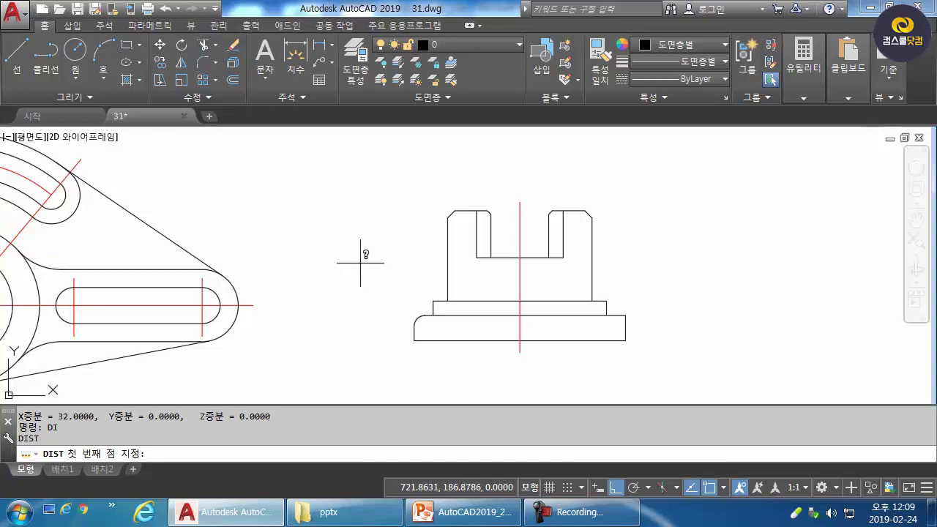
{"action": "key", "text": "Escape"}
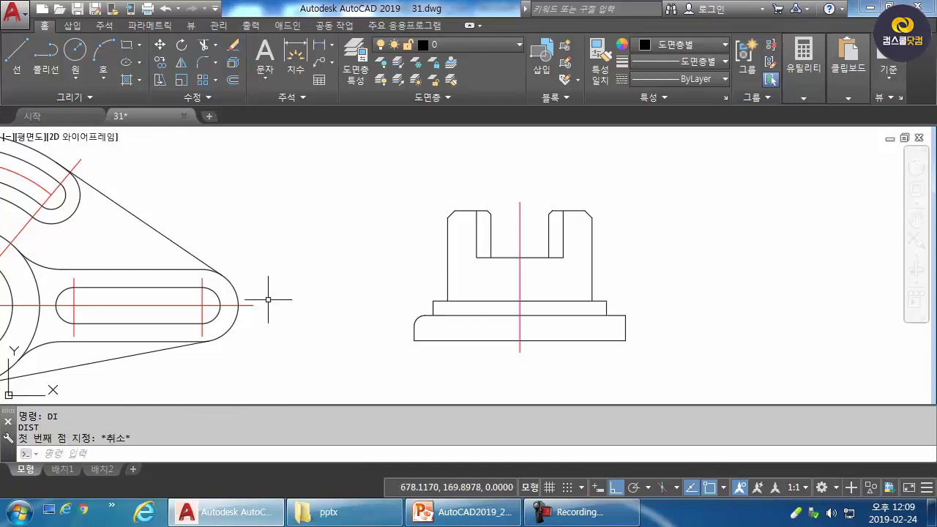
Step: Close drawing 31 without saving the changes
{"action": "scroll", "coordinate": [271, 311], "scroll_direction": "down", "scroll_amount": 2}
{"action": "middle_click_drag", "start_coordinate": [271, 298], "coordinate": [428, 289]}
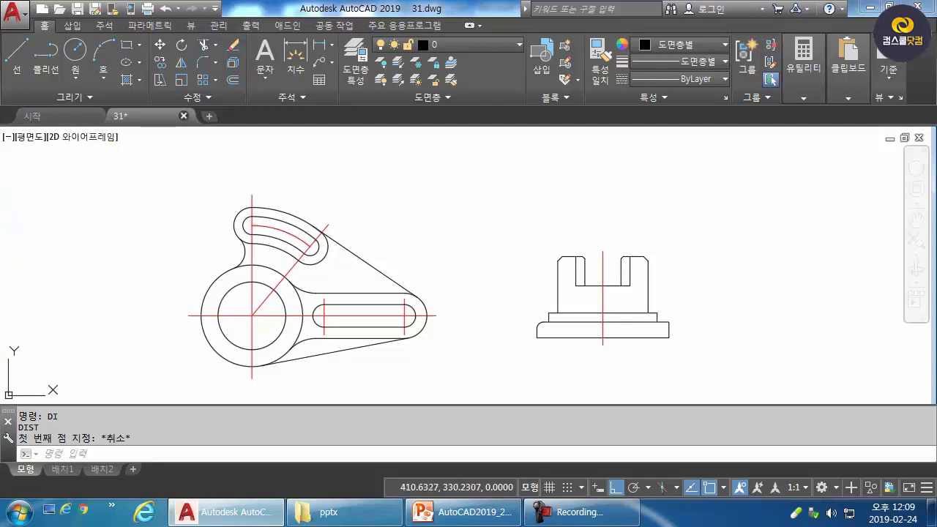
{"action": "left_click", "coordinate": [184, 115]}
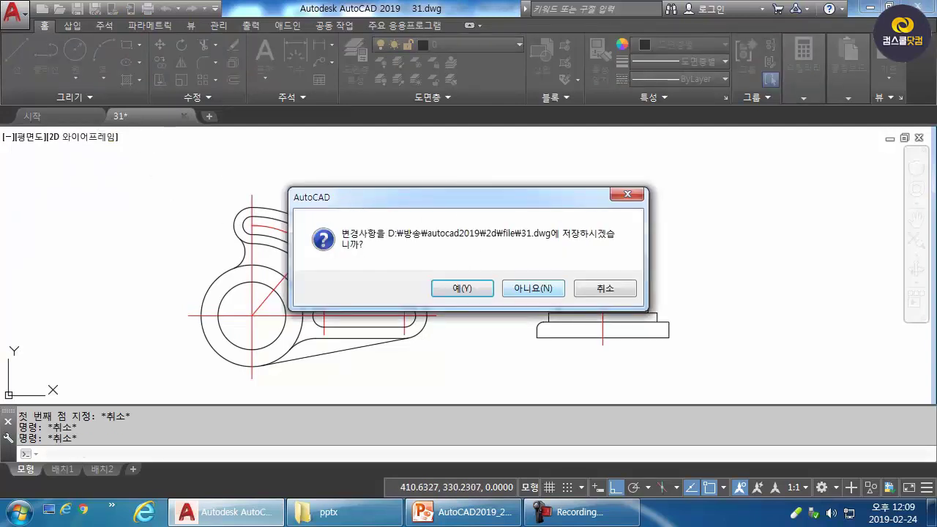
{"action": "left_click", "coordinate": [534, 289]}
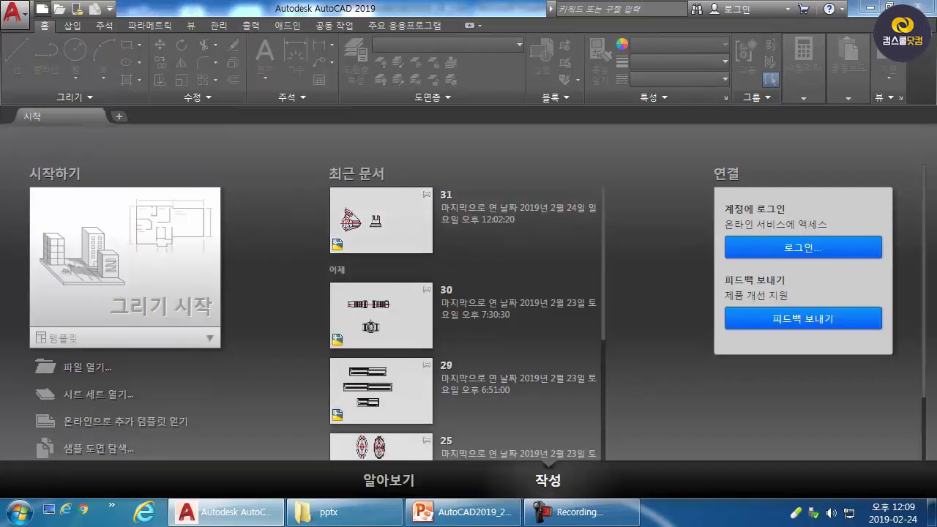
Step: Create a new metric drawing without a template
{"action": "left_click", "coordinate": [42, 9]}
{"action": "left_click", "coordinate": [715, 413]}
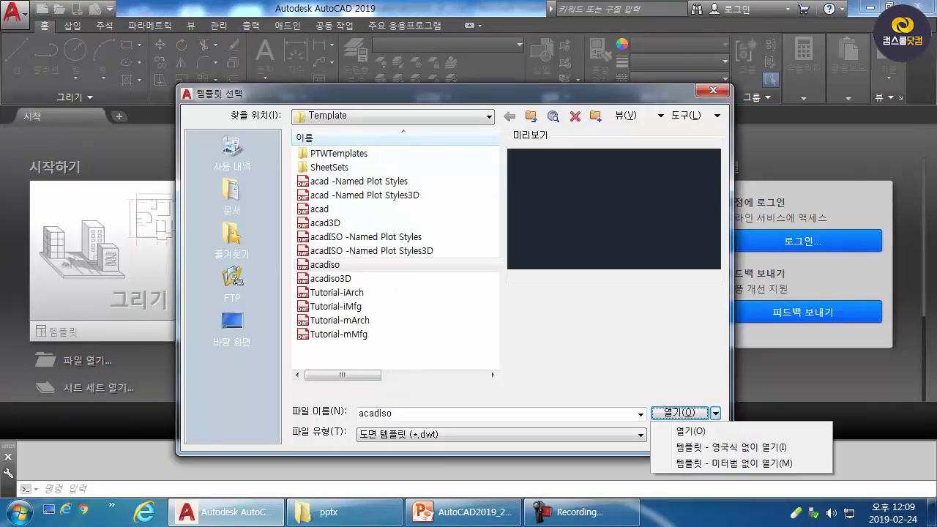
{"action": "left_click", "coordinate": [732, 464]}
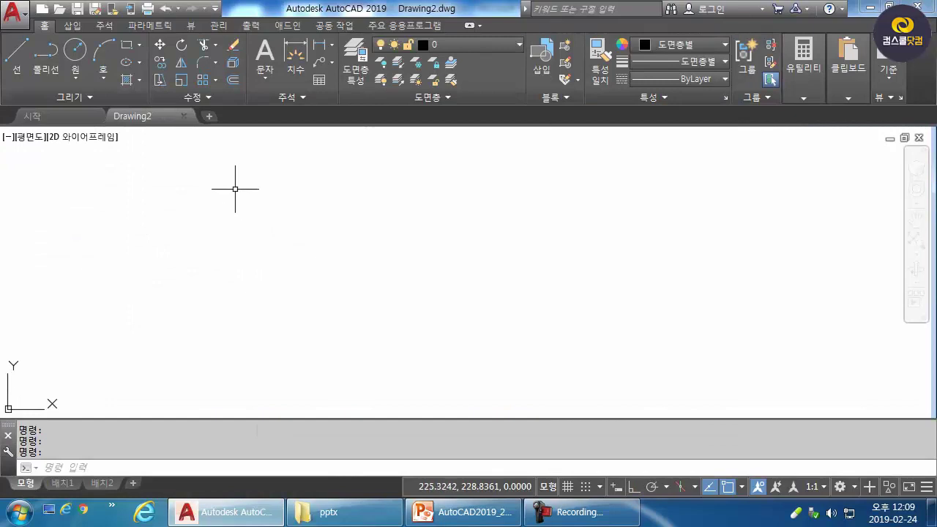
Step: Draw a rectangle about 107 by 97 units in the upper part of the empty drawing
{"action": "type", "text": "rec"}
{"action": "key", "text": "Return"}
{"action": "left_click", "coordinate": [222, 193]}
{"action": "left_click", "coordinate": [334, 295]}
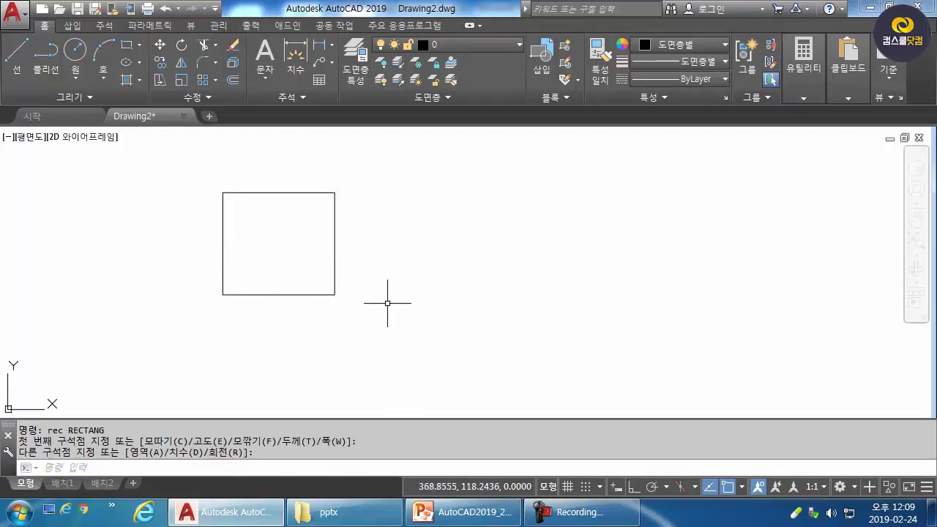
Step: Measure the rectangle's area and perimeter with AREA by picking its four corners in clockwise order from the upper left
{"action": "type", "text": "area"}
{"action": "key", "text": "Return"}
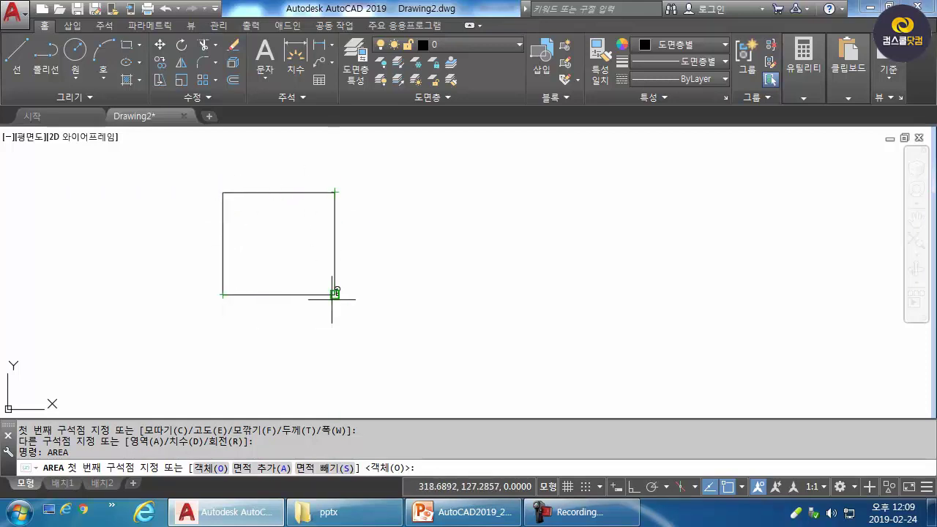
{"action": "left_click", "coordinate": [222, 192]}
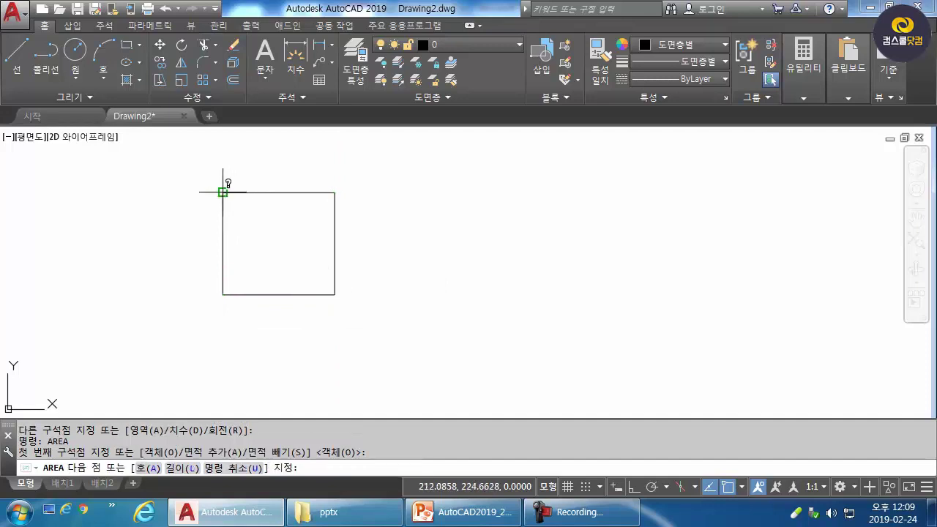
{"action": "left_click", "coordinate": [335, 192]}
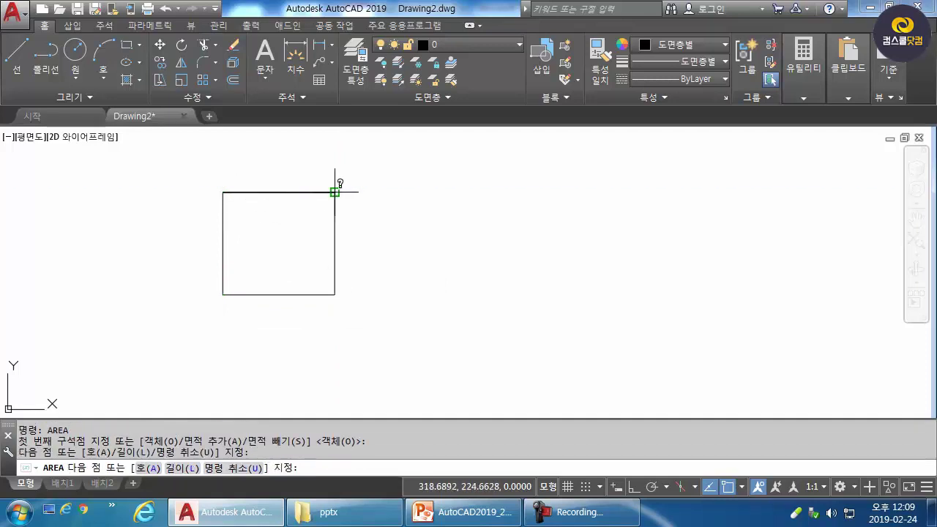
{"action": "left_click", "coordinate": [335, 295]}
{"action": "left_click", "coordinate": [223, 295]}
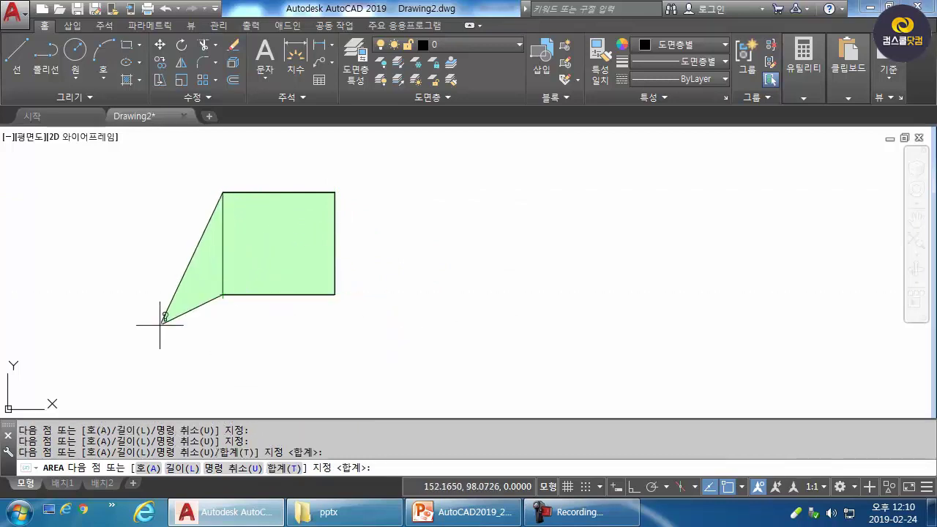
{"action": "key", "text": "Return"}
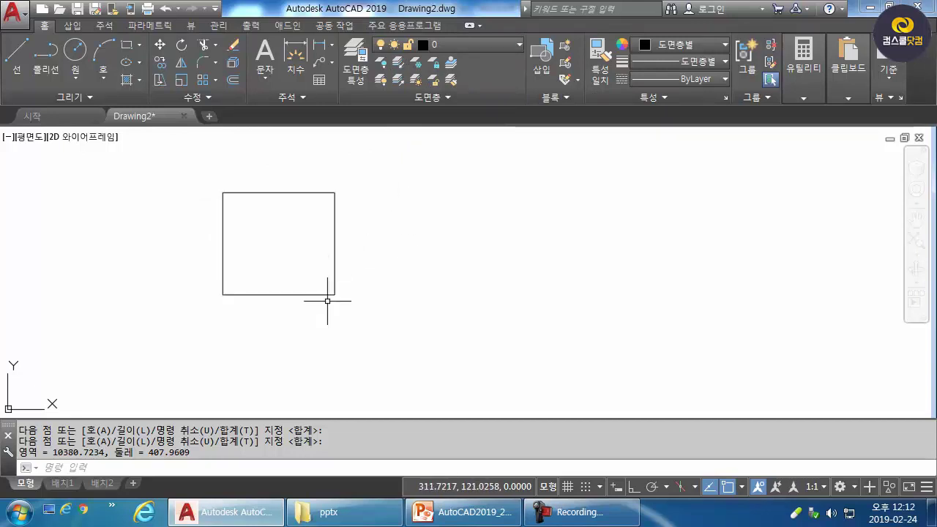
Step: Draw a circle with a radius of about 54 units to the right of the rectangle
{"action": "type", "text": "c"}
{"action": "key", "text": "Return"}
{"action": "left_click", "coordinate": [448, 240]}
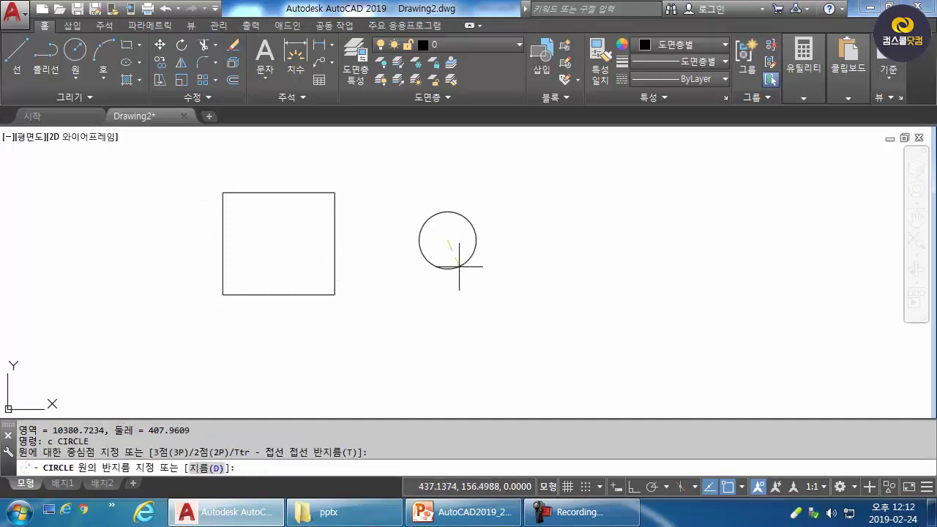
{"action": "left_click", "coordinate": [456, 296]}
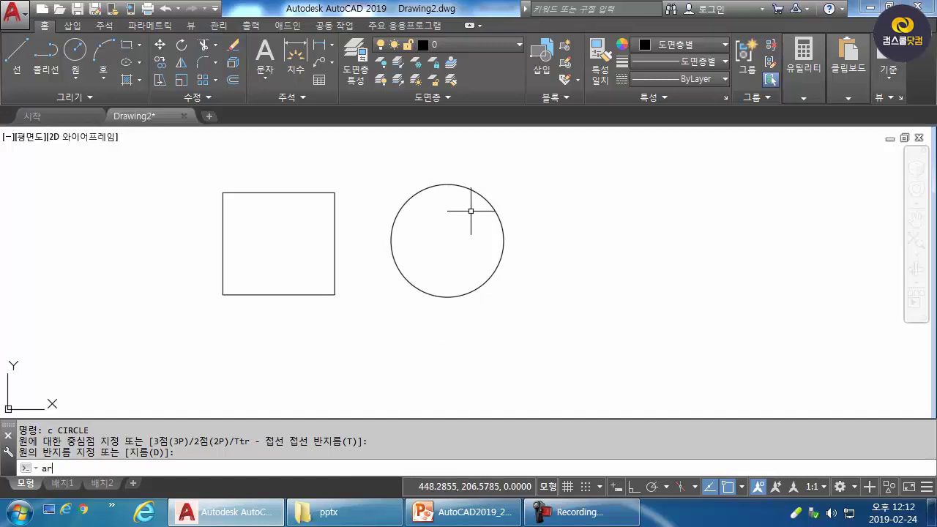
Step: Try to measure the circle's area with AREA by picking its four quadrant points
{"action": "key", "text": "Return"}
{"action": "left_click", "coordinate": [447, 184]}
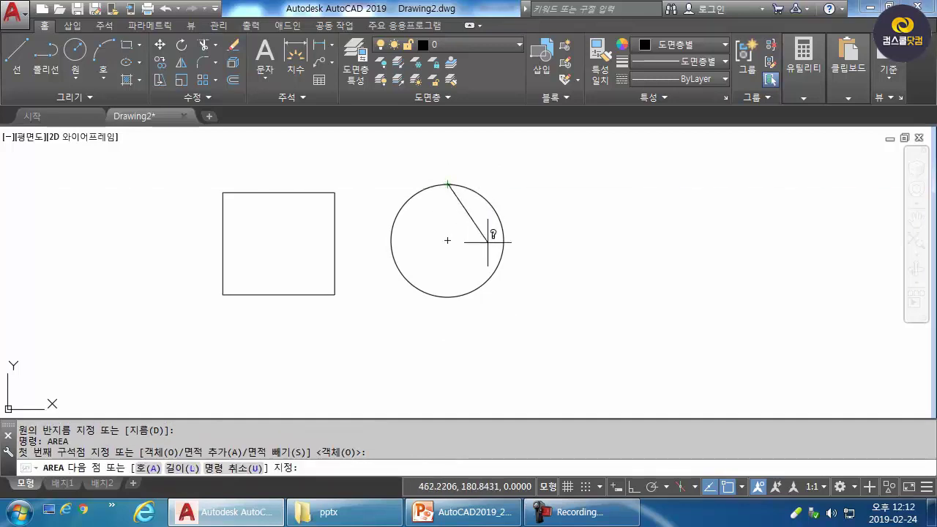
{"action": "left_click", "coordinate": [503, 240]}
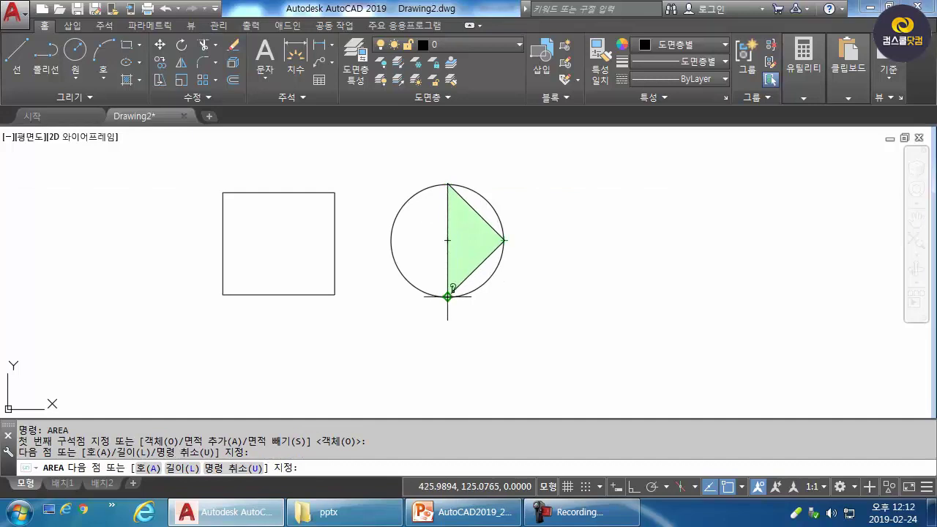
{"action": "left_click", "coordinate": [447, 297]}
{"action": "left_click", "coordinate": [392, 240]}
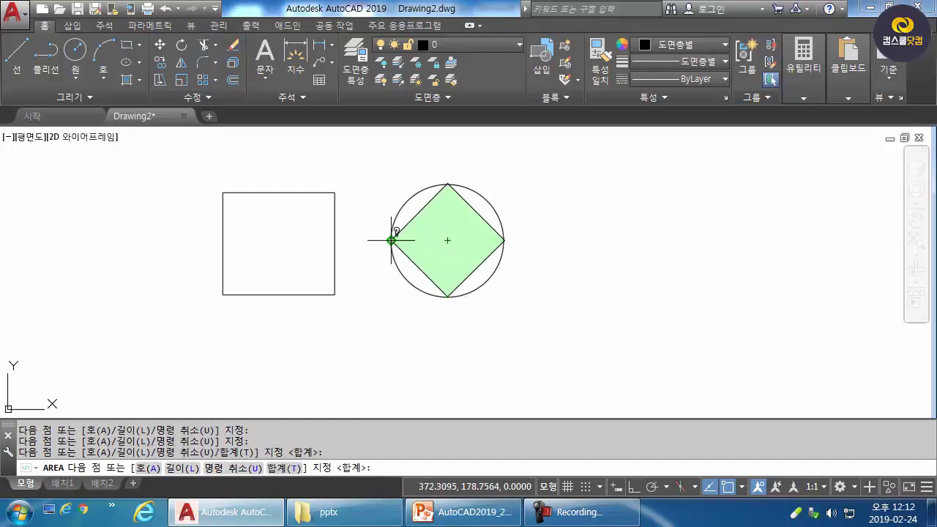
{"action": "key", "text": "Return"}
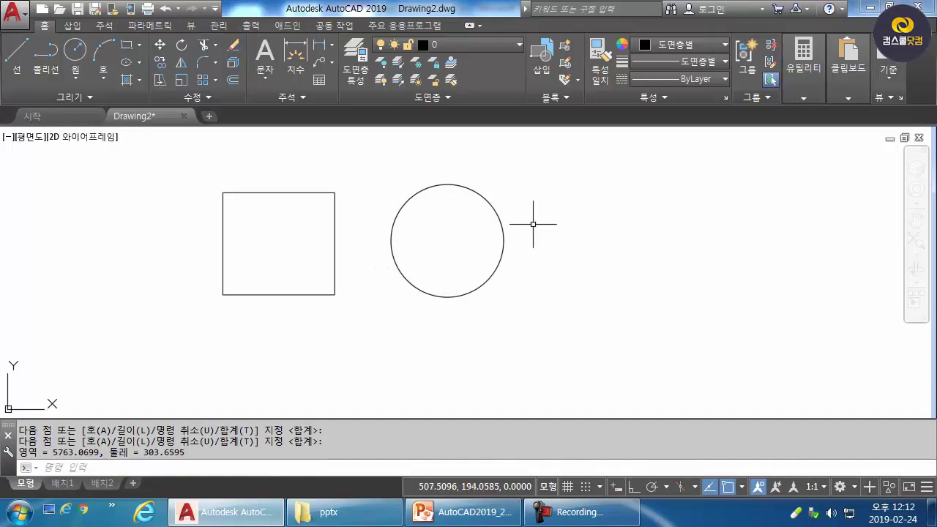
Step: Measure the circle's area and circumference using the Object option of AREA
{"action": "key", "text": "Return"}
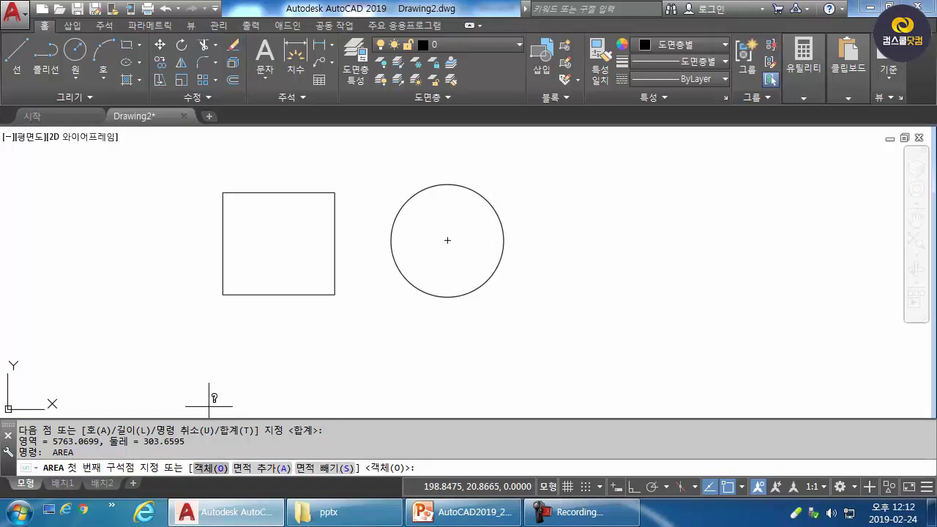
{"action": "type", "text": "o"}
{"action": "key", "text": "Return"}
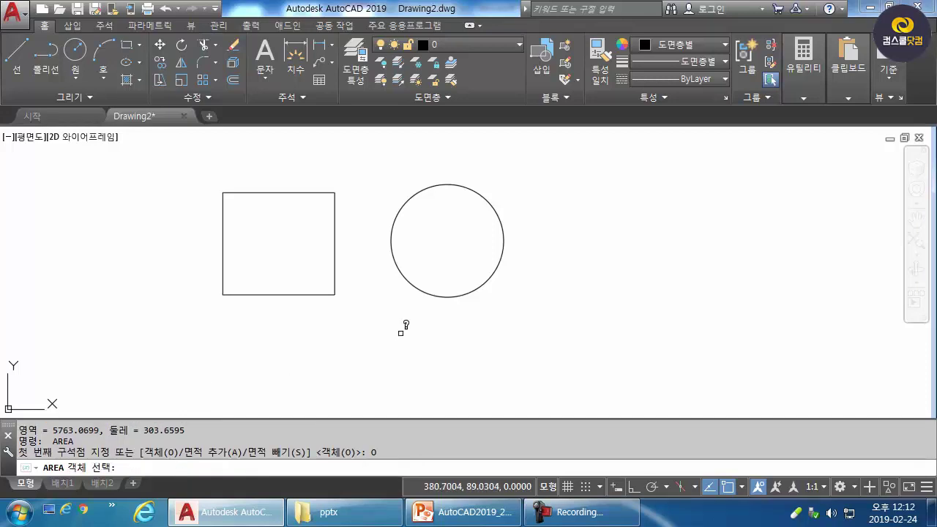
{"action": "left_click", "coordinate": [425, 294]}
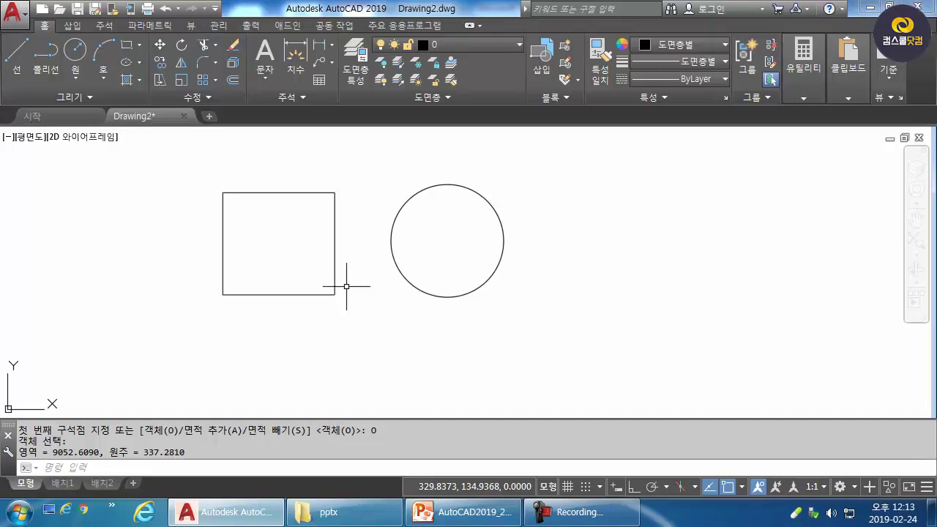
Step: Measure the rectangle's area and perimeter using the Object option of AREA
{"action": "left_click", "coordinate": [291, 295]}
{"action": "key", "text": "Escape"}
{"action": "type", "text": "AREA"}
{"action": "key", "text": "Return"}
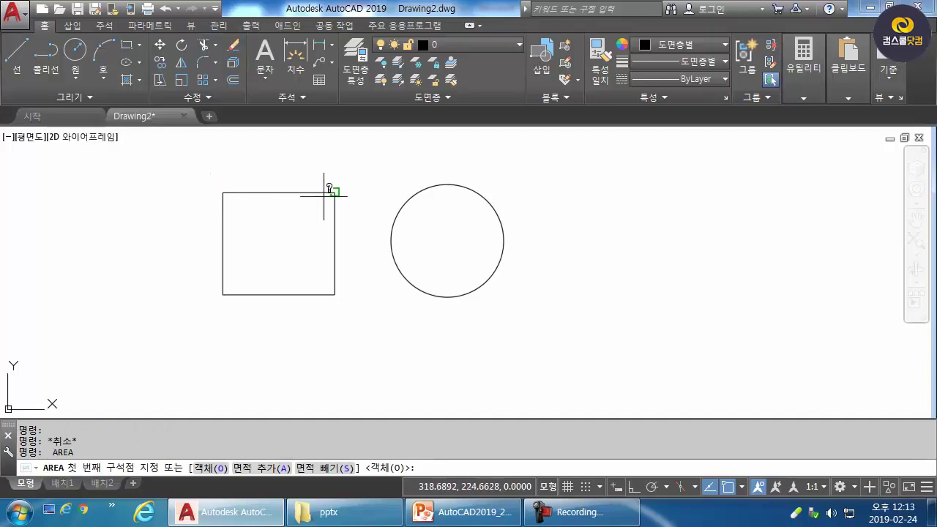
{"action": "type", "text": "o"}
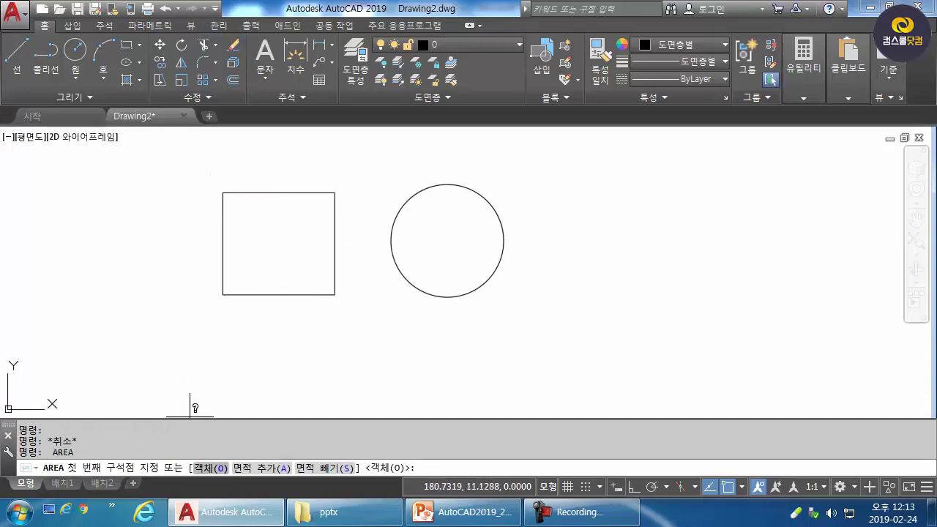
{"action": "key", "text": "Return"}
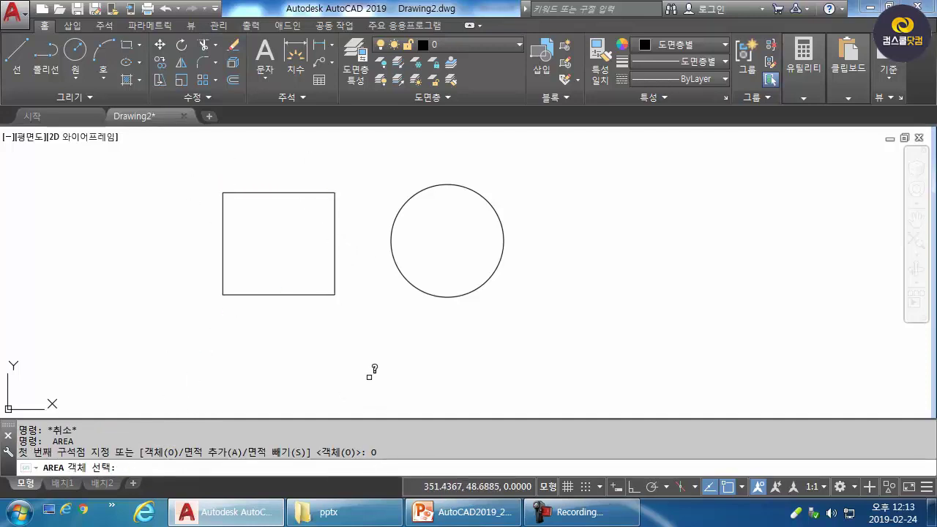
{"action": "left_click", "coordinate": [310, 295]}
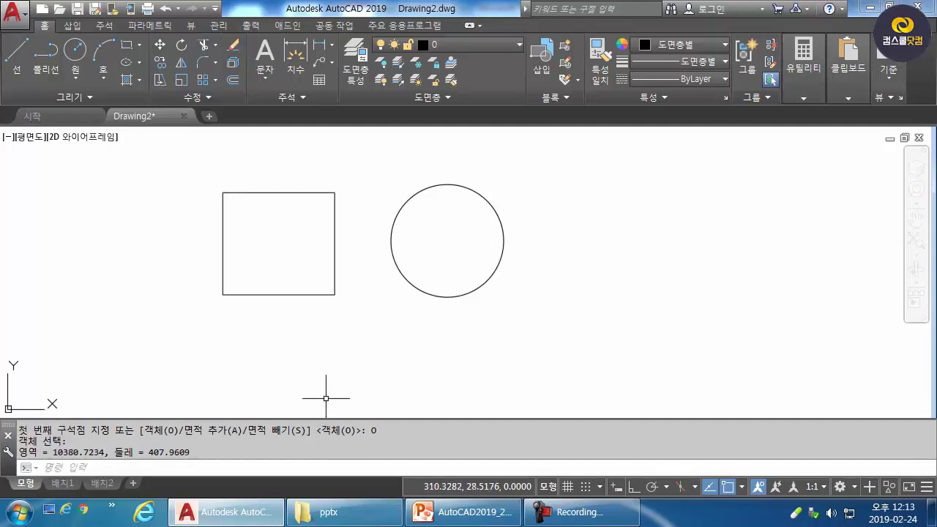
Step: Erase both the circle and the rectangle with a crossing selection
{"action": "type", "text": "e"}
{"action": "key", "text": "Return"}
{"action": "left_click", "coordinate": [413, 211]}
{"action": "left_click", "coordinate": [262, 287]}
{"action": "key", "text": "Return"}
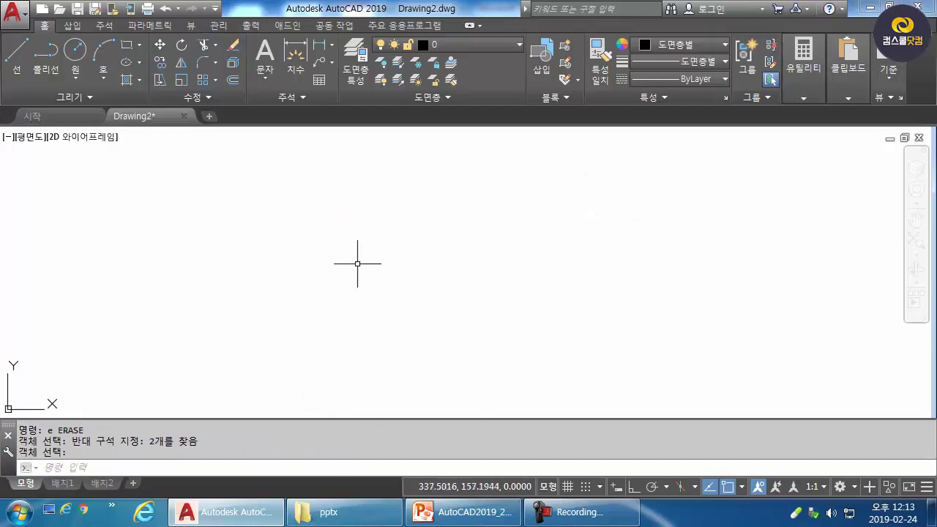
Step: With Ortho on, draw a closed stair-stepped outline from lines, with a top edge about 75 units long and a slanted left side
{"action": "type", "text": "l"}
{"action": "key", "text": "Return"}
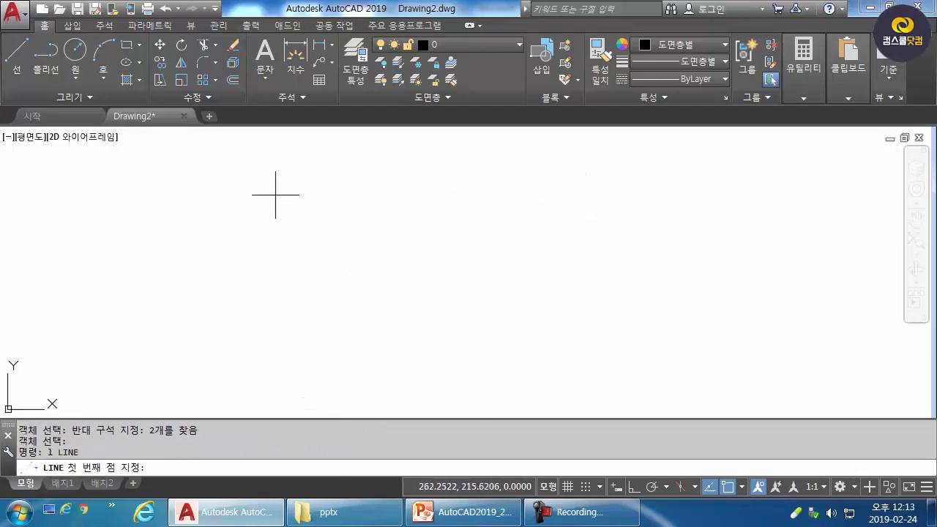
{"action": "left_click", "coordinate": [278, 193]}
{"action": "key", "text": "F8"}
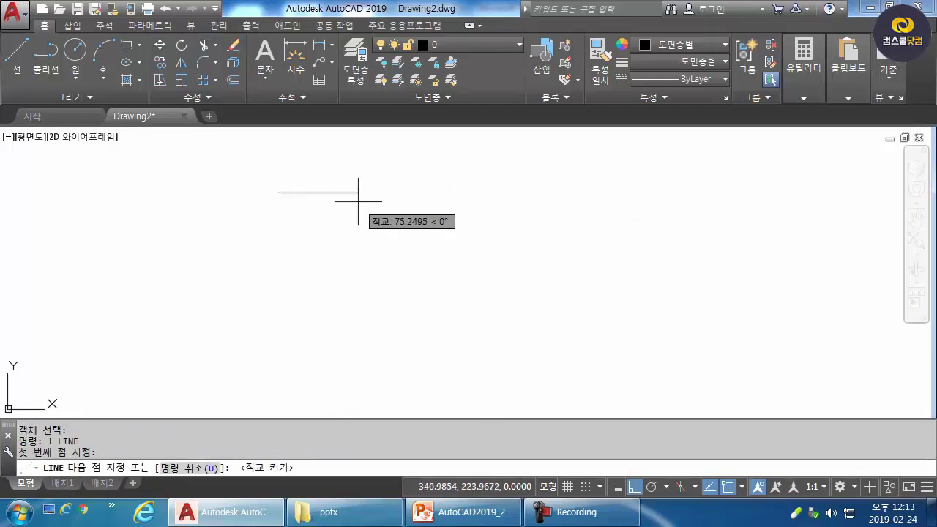
{"action": "left_click", "coordinate": [358, 193]}
{"action": "left_click", "coordinate": [358, 259]}
{"action": "left_click", "coordinate": [468, 259]}
{"action": "left_click", "coordinate": [468, 310]}
{"action": "left_click", "coordinate": [519, 310]}
{"action": "left_click", "coordinate": [519, 368]}
{"action": "key", "text": "Return"}
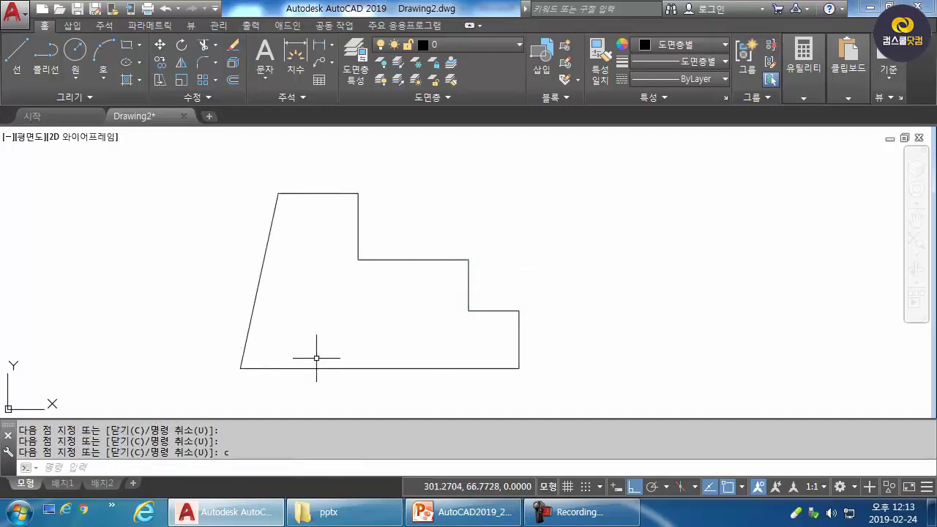
Step: Try to measure the stepped outline's area with the Object option of AREA by picking its top line, and leave the command
{"action": "left_click", "coordinate": [259, 262]}
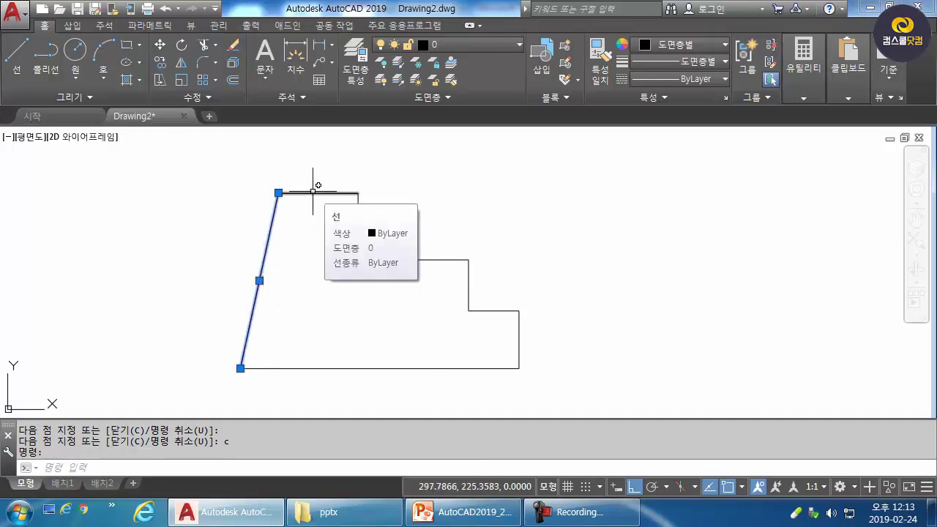
{"action": "key", "text": "Escape"}
{"action": "type", "text": "area"}
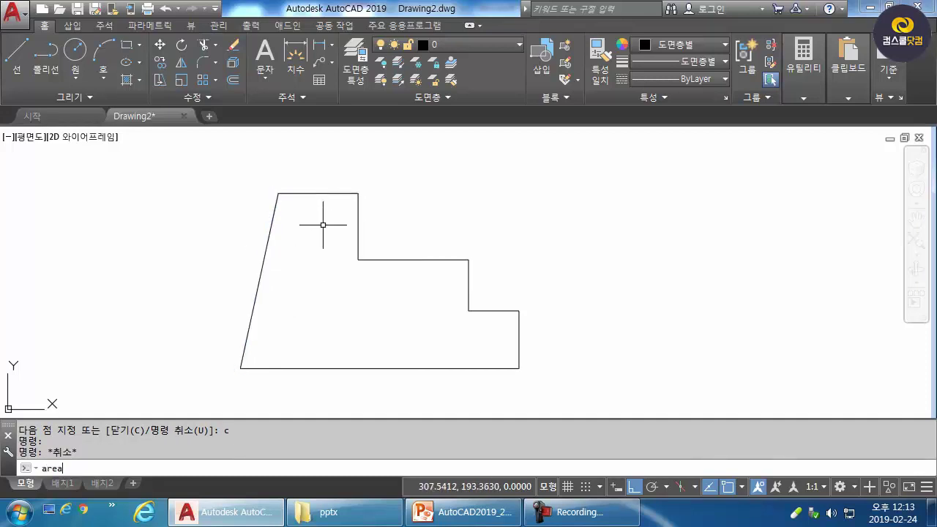
{"action": "key", "text": "Return"}
{"action": "type", "text": "o"}
{"action": "key", "text": "Return"}
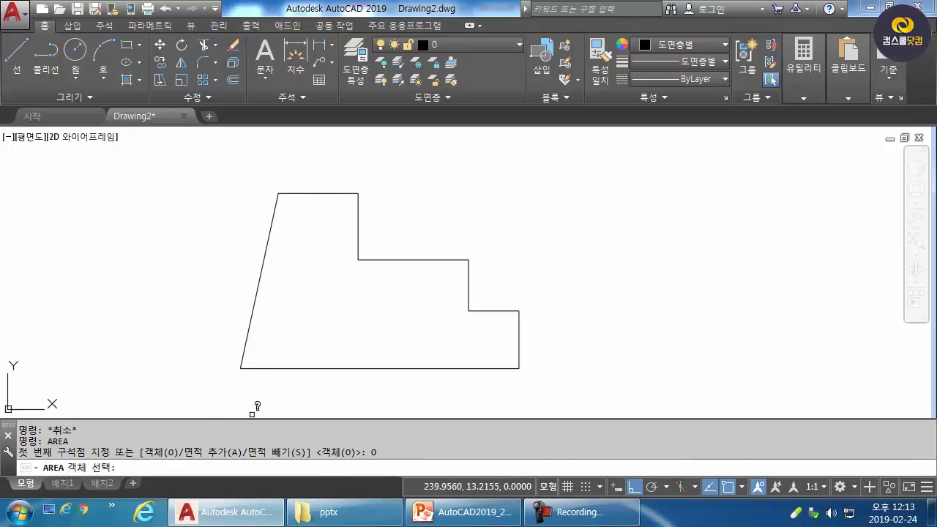
{"action": "left_click", "coordinate": [311, 196]}
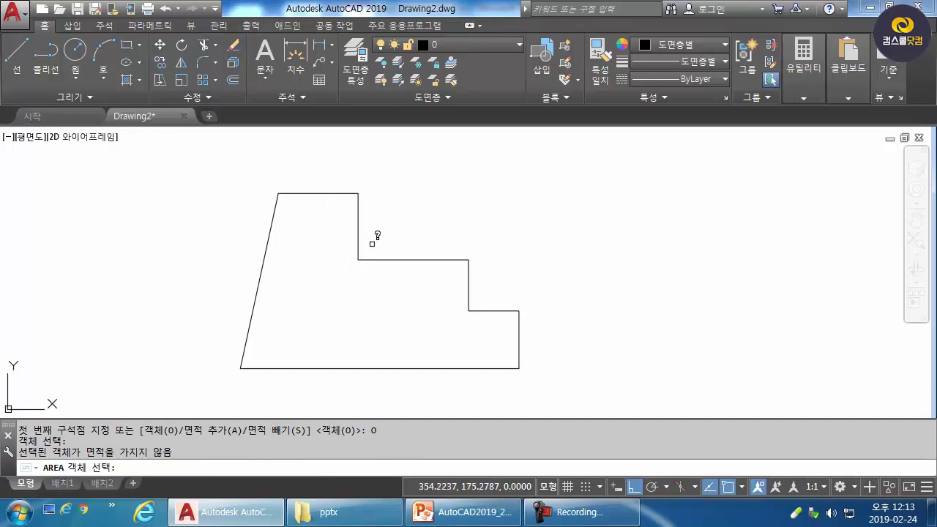
{"action": "key", "text": "Escape"}
Step: Measure the stepped outline's area and perimeter with AREA by picking its corner points in order from the upper-left corner
{"action": "key", "text": "Return"}
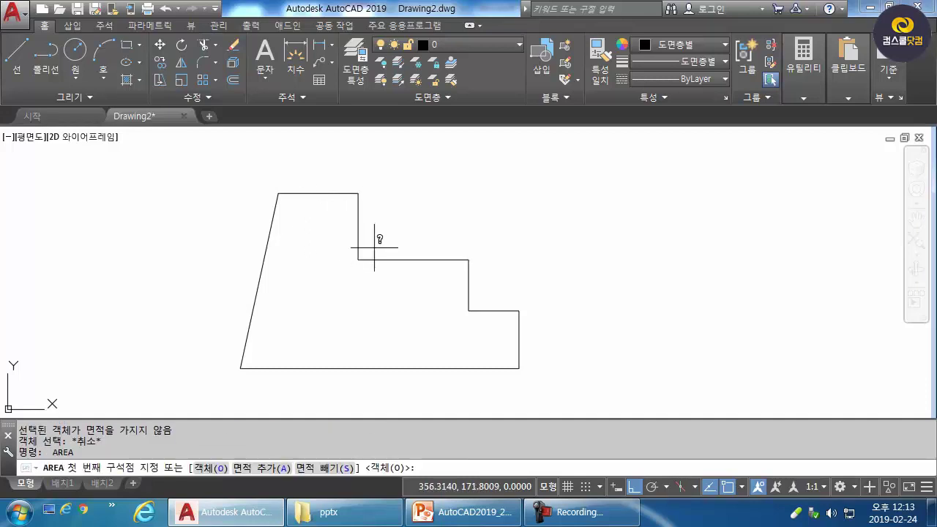
{"action": "left_click", "coordinate": [280, 197]}
{"action": "left_click", "coordinate": [358, 193]}
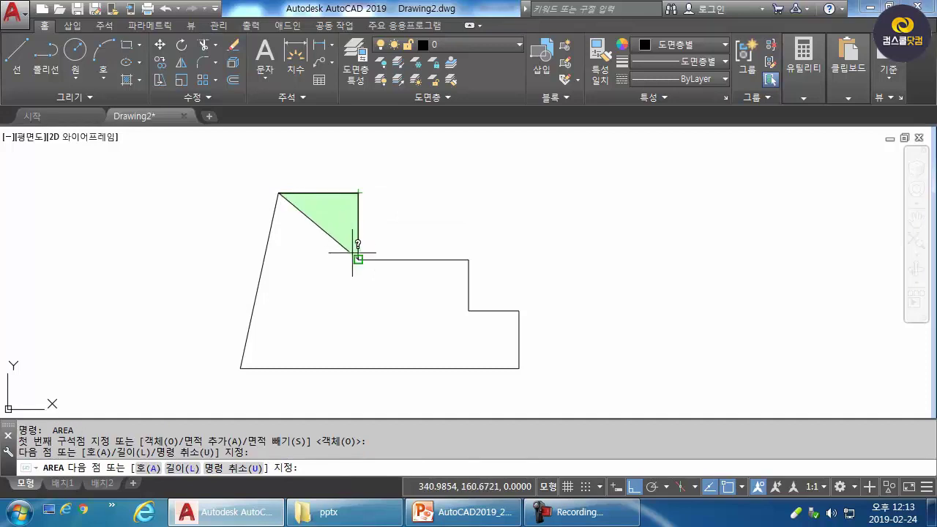
{"action": "left_click", "coordinate": [358, 259]}
{"action": "left_click", "coordinate": [469, 259]}
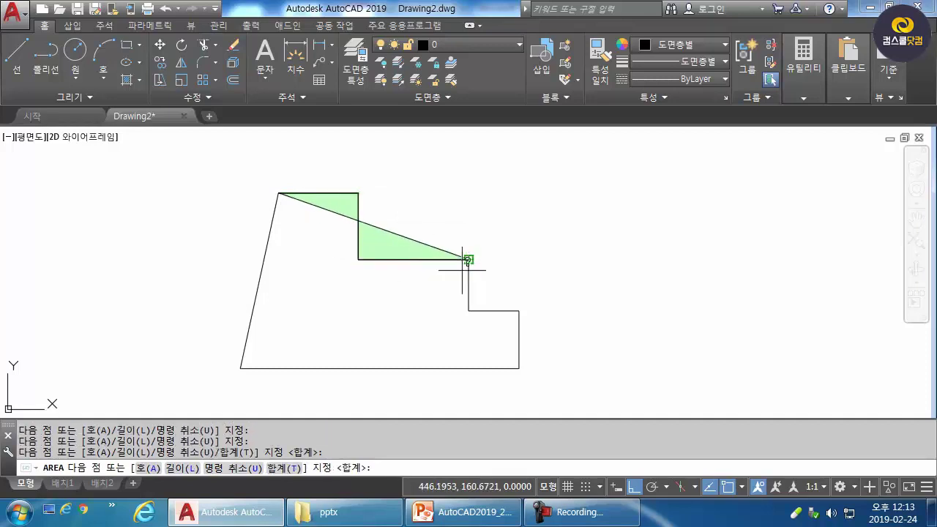
{"action": "left_click", "coordinate": [469, 310]}
{"action": "left_click", "coordinate": [519, 311]}
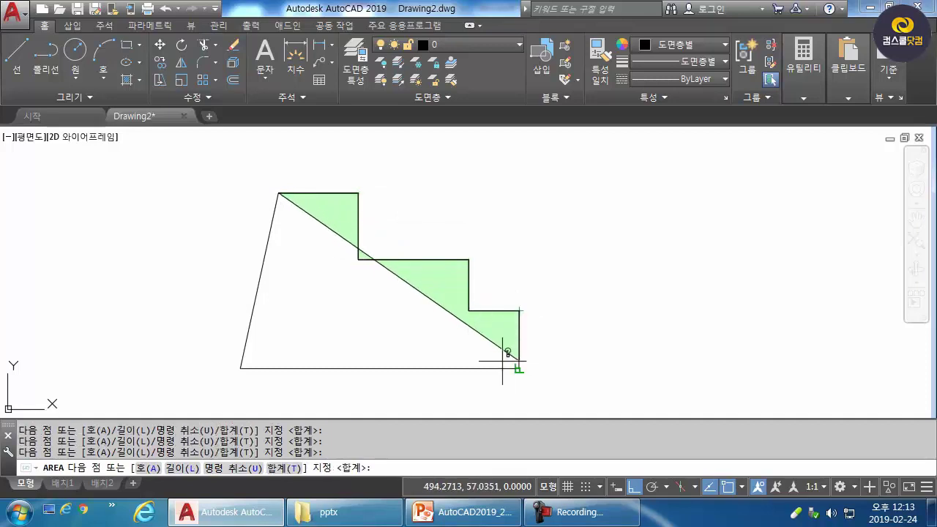
{"action": "left_click", "coordinate": [518, 367]}
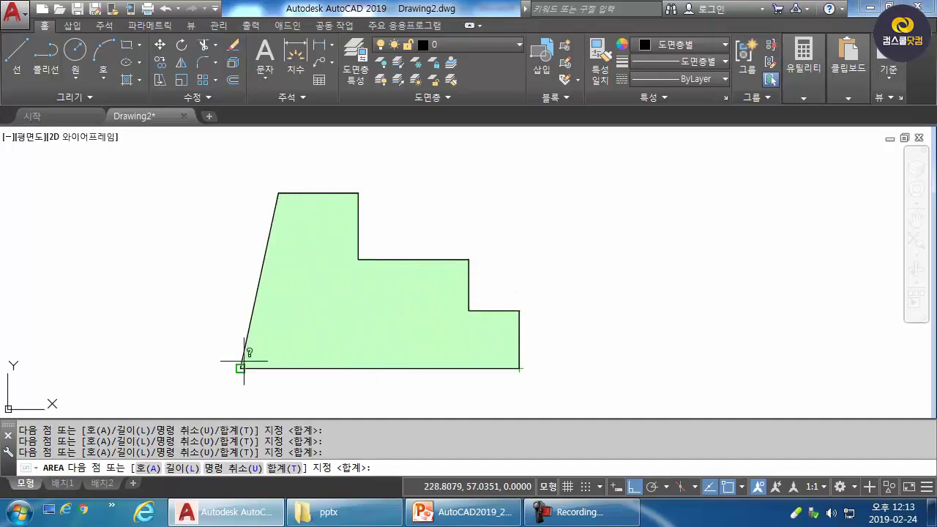
{"action": "left_click", "coordinate": [240, 367]}
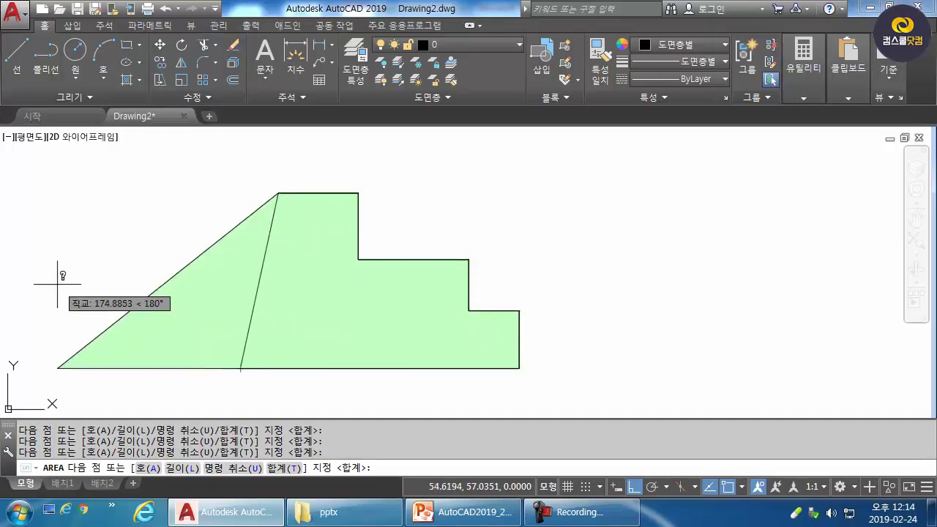
{"action": "key", "text": "Return"}
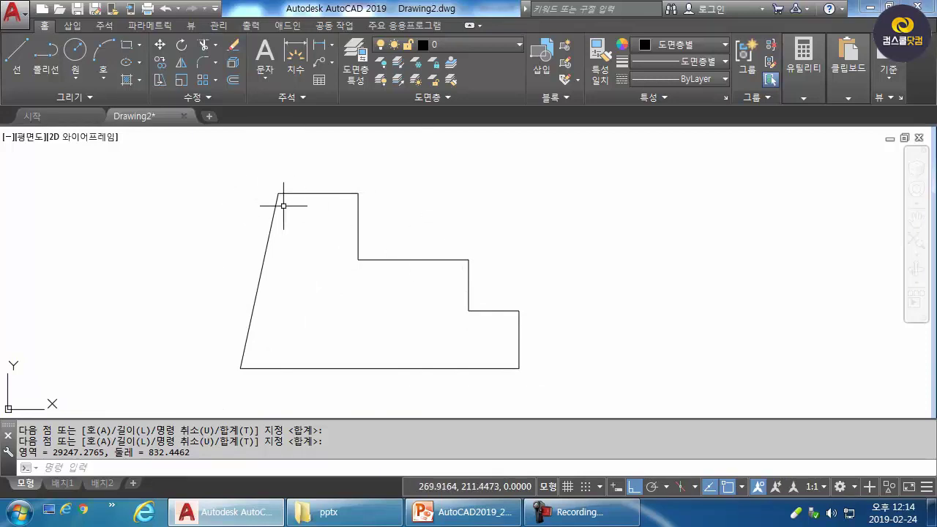
Step: Draw two circles inside the stepped outline, one about 29 units in radius near the slanted side and a smaller one toward the steps
{"action": "middle_click_drag", "start_coordinate": [323, 271], "coordinate": [287, 246]}
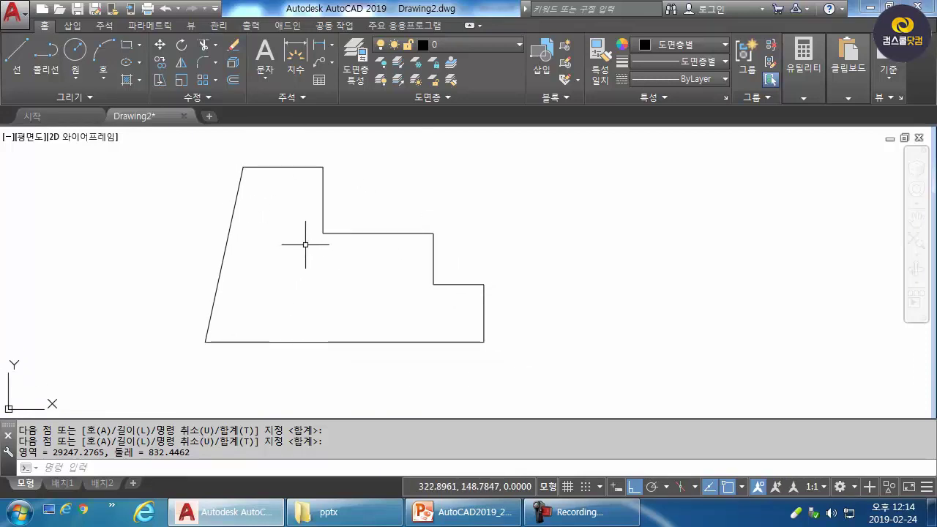
{"action": "type", "text": "c"}
{"action": "key", "text": "Return"}
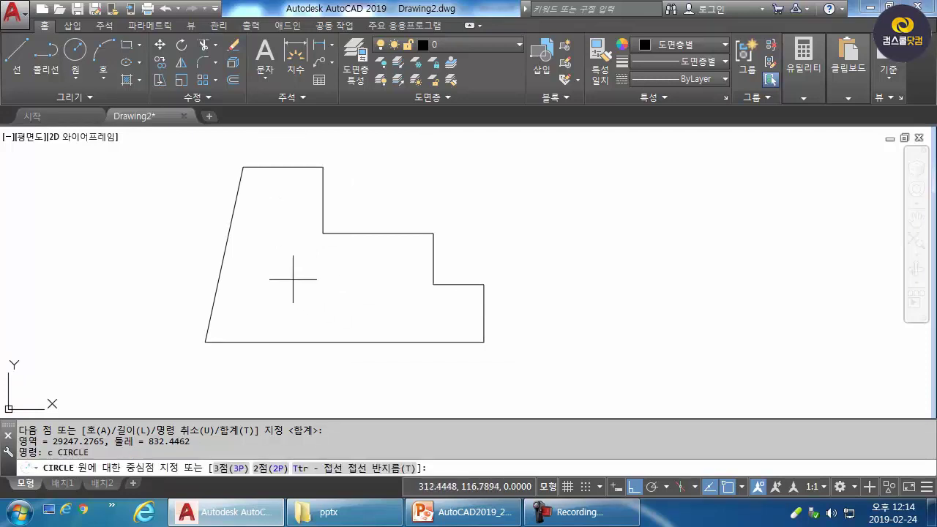
{"action": "left_click", "coordinate": [293, 279]}
{"action": "left_click", "coordinate": [311, 303]}
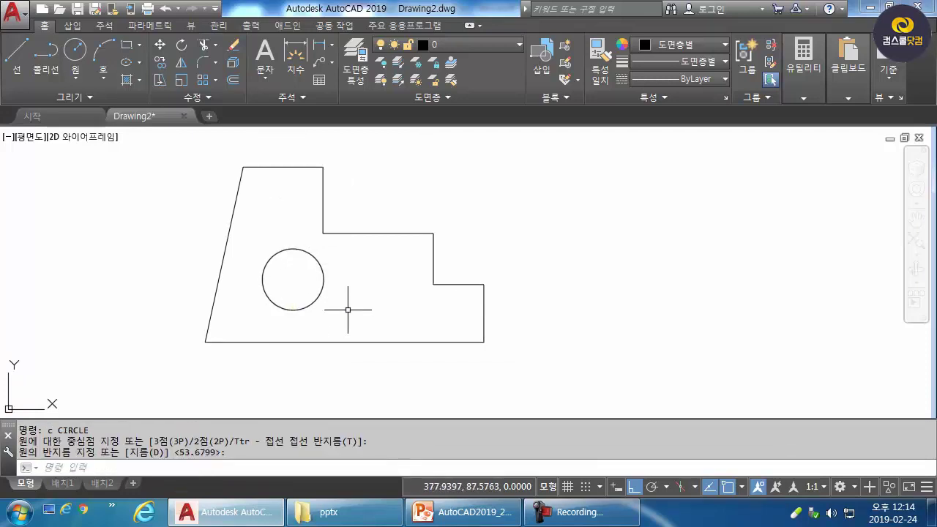
{"action": "key", "text": "Return"}
{"action": "left_click", "coordinate": [390, 295]}
{"action": "left_click", "coordinate": [390, 312]}
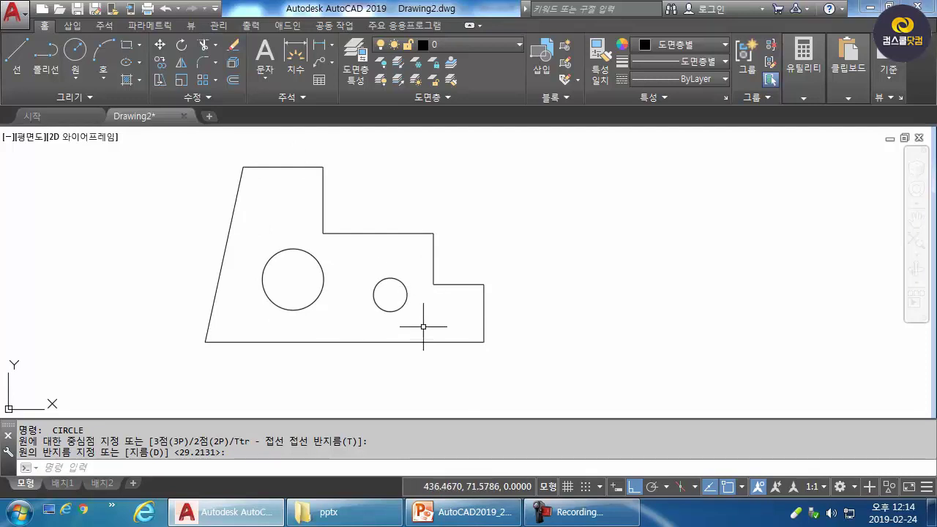
Step: Measure the area of the stepped outline around the two circles with AREA, picking all its corner points
{"action": "type", "text": "are"}
{"action": "key", "text": "Return"}
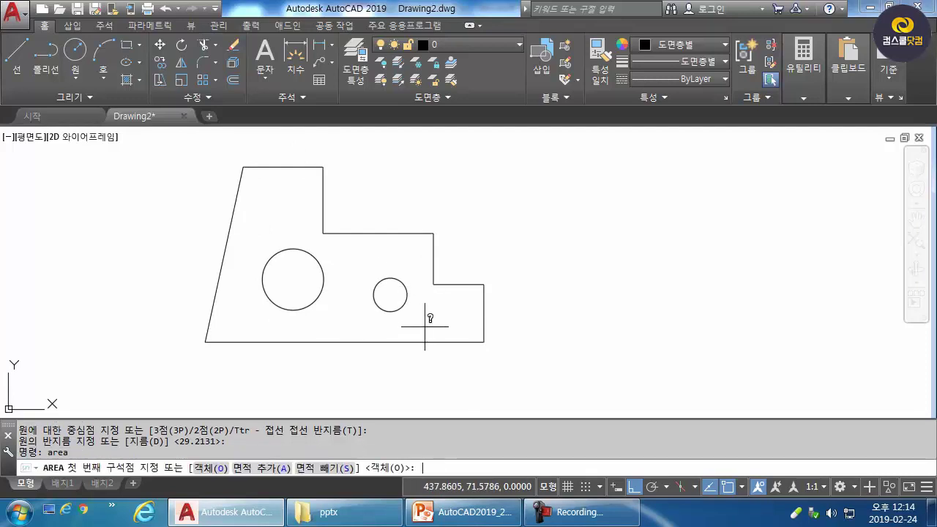
{"action": "left_click", "coordinate": [243, 167]}
{"action": "left_click", "coordinate": [323, 167]}
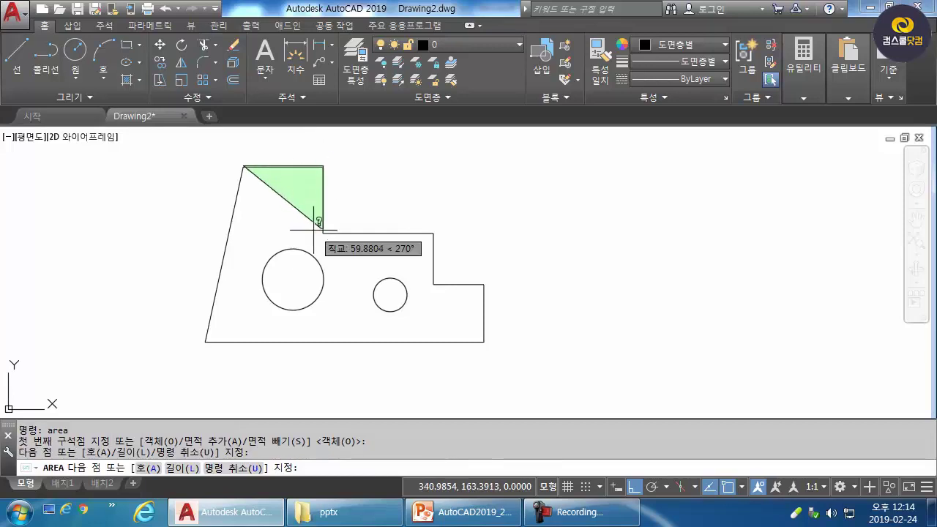
{"action": "left_click", "coordinate": [322, 233]}
{"action": "left_click", "coordinate": [433, 233]}
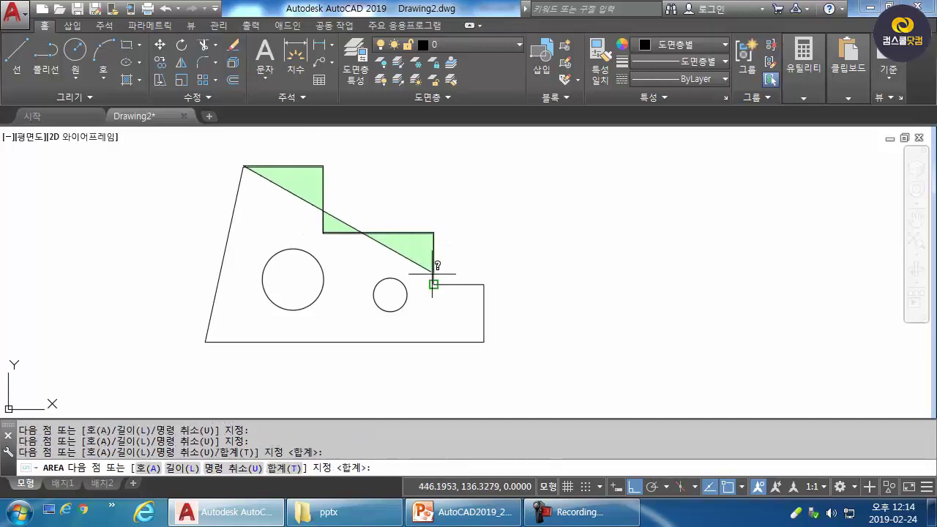
{"action": "left_click", "coordinate": [434, 284]}
{"action": "left_click", "coordinate": [484, 284]}
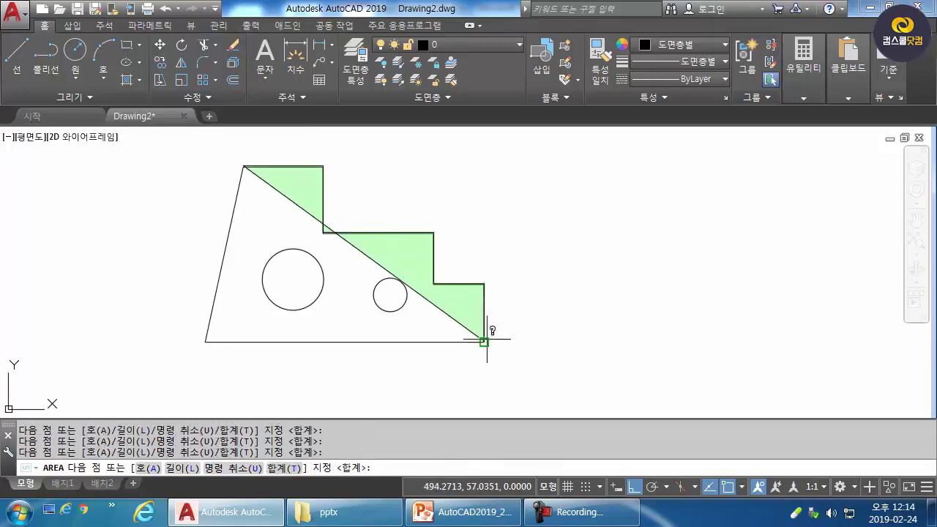
{"action": "left_click", "coordinate": [484, 341]}
{"action": "left_click", "coordinate": [204, 338]}
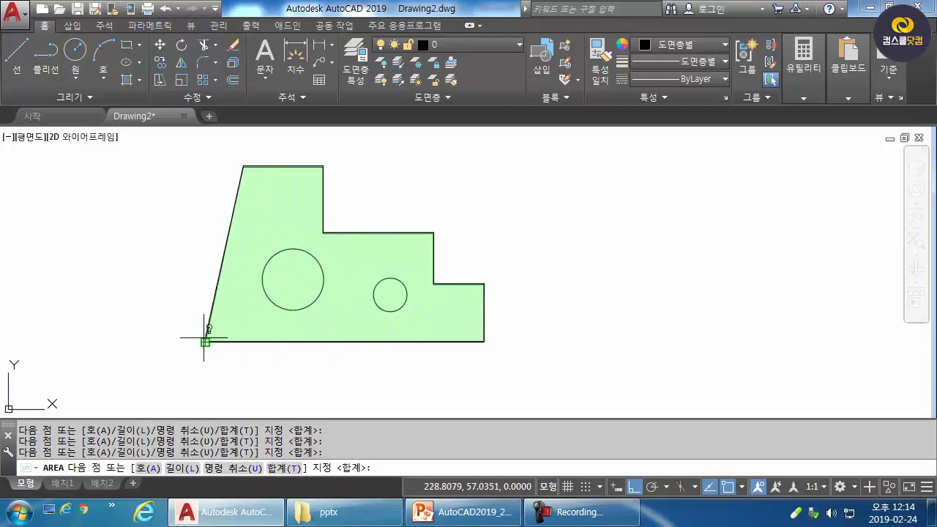
{"action": "key", "text": "Return"}
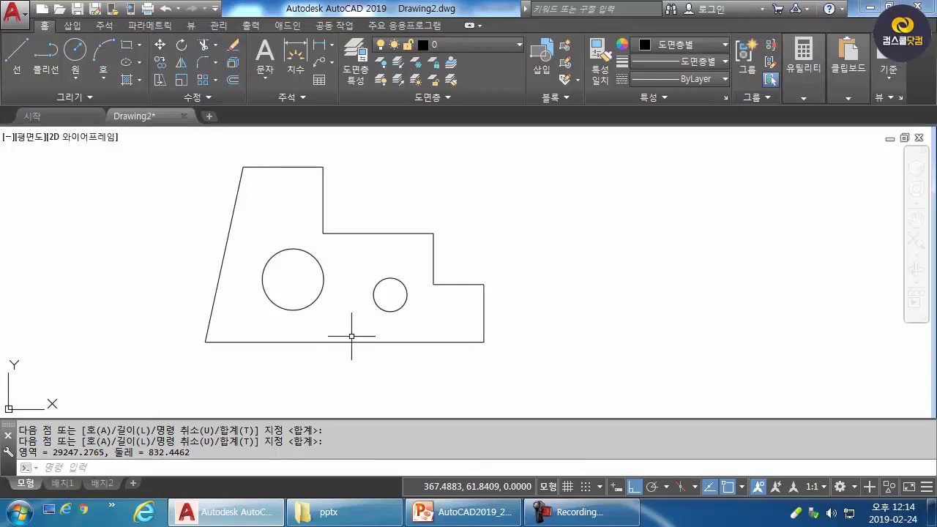
Step: Measure the area and circumference of the large circle and the small circle using the Object option of AREA
{"action": "key", "text": "Return"}
{"action": "type", "text": "o"}
{"action": "key", "text": "Return"}
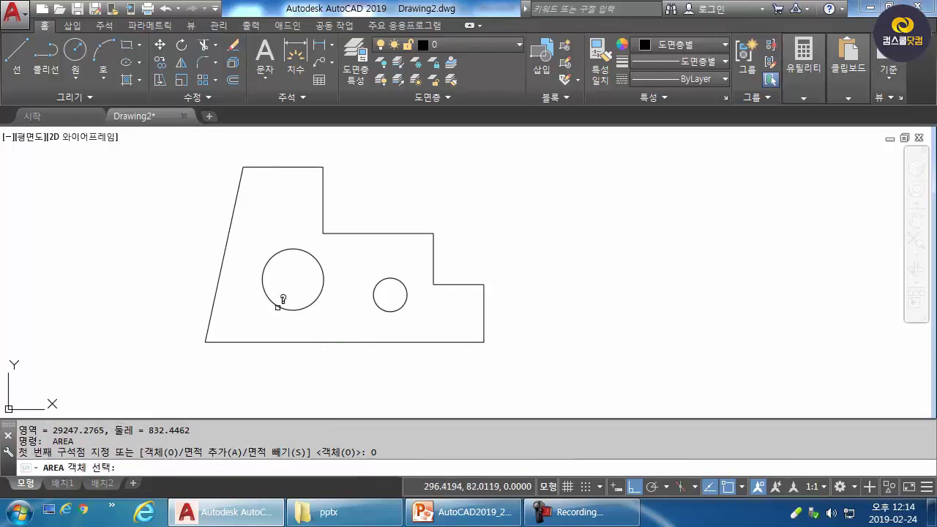
{"action": "left_click", "coordinate": [279, 308]}
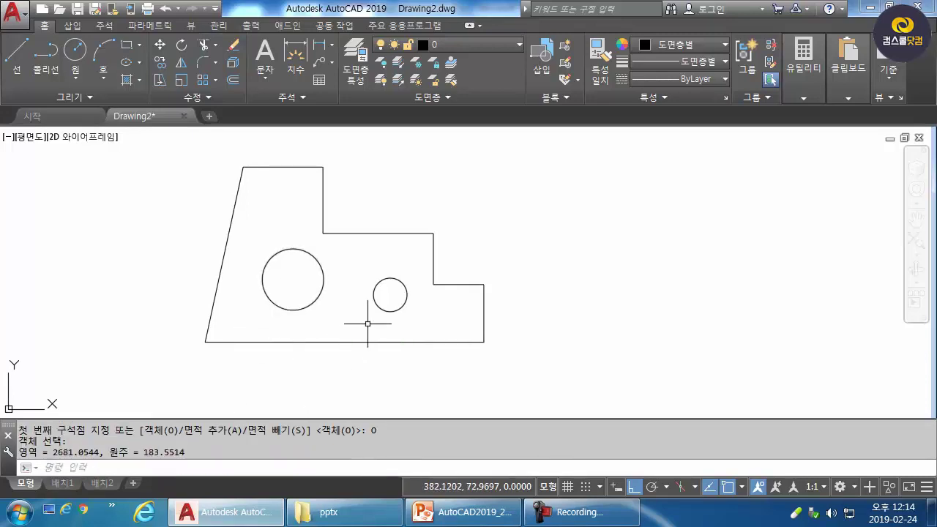
{"action": "key", "text": "Return"}
{"action": "type", "text": "o"}
{"action": "key", "text": "Return"}
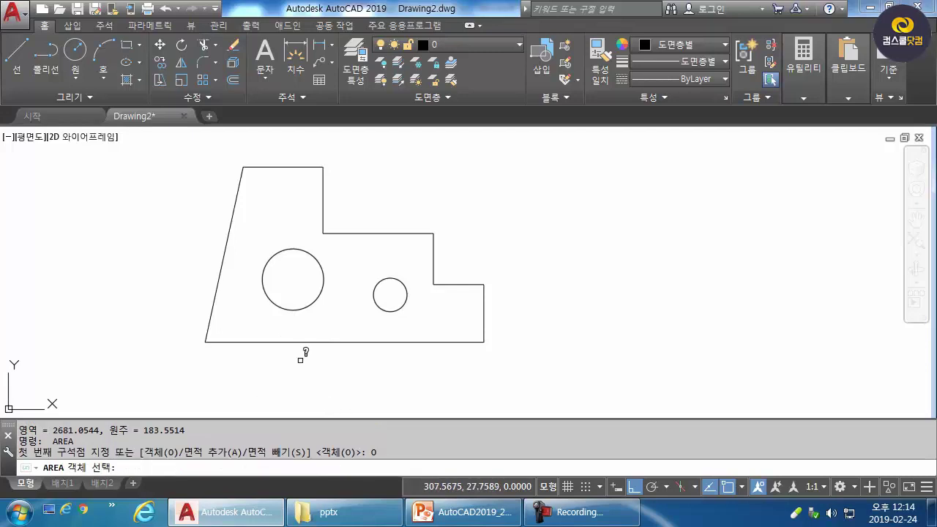
{"action": "left_click", "coordinate": [382, 309]}
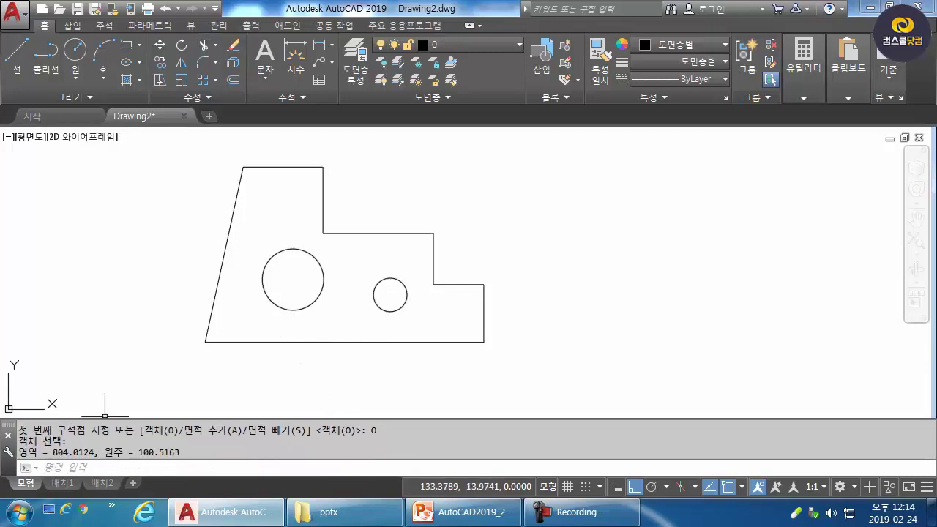
Step: Expand the command history to compare the areas of the outline and both circles, and shrink it back to a few lines
{"action": "key", "text": "F2"}
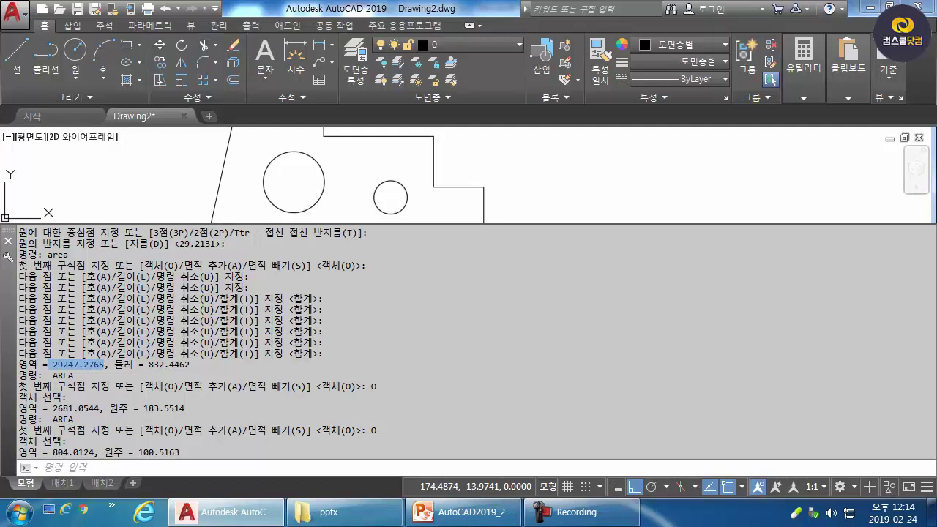
{"action": "left_click_drag", "start_coordinate": [51, 408], "coordinate": [74, 409]}
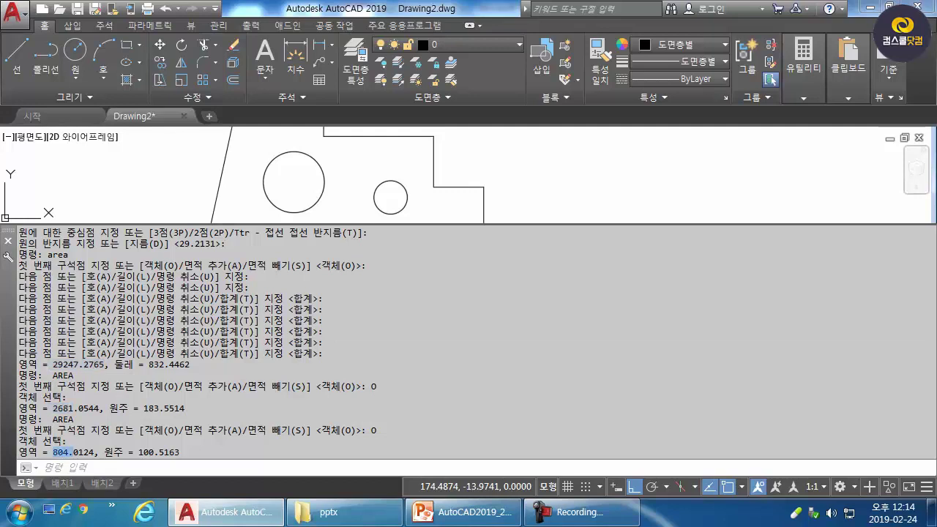
{"action": "left_click_drag", "start_coordinate": [58, 365], "coordinate": [100, 365]}
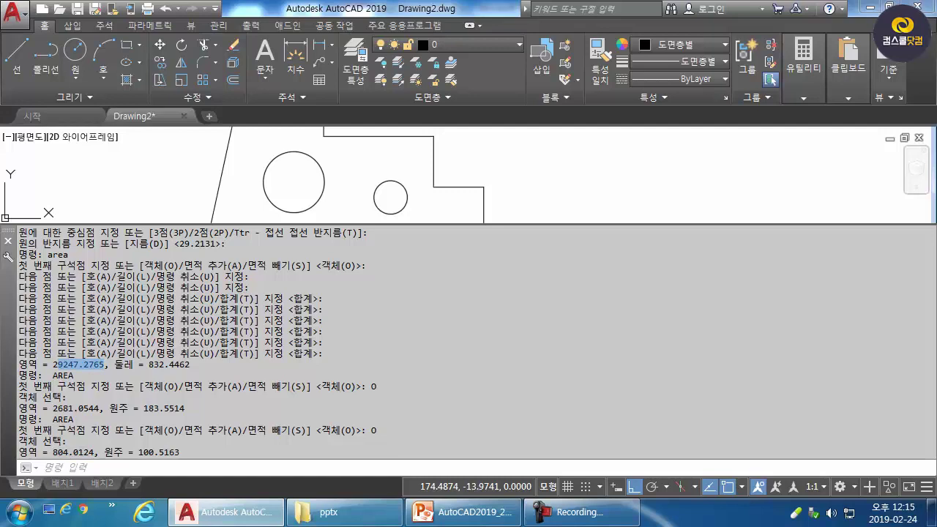
{"action": "left_click", "coordinate": [80, 408]}
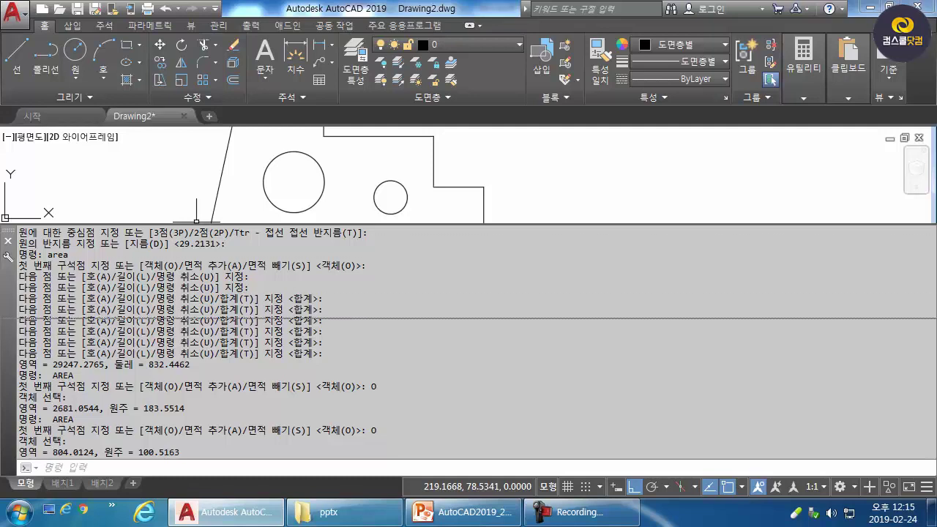
{"action": "left_click_drag", "start_coordinate": [194, 402], "coordinate": [186, 414]}
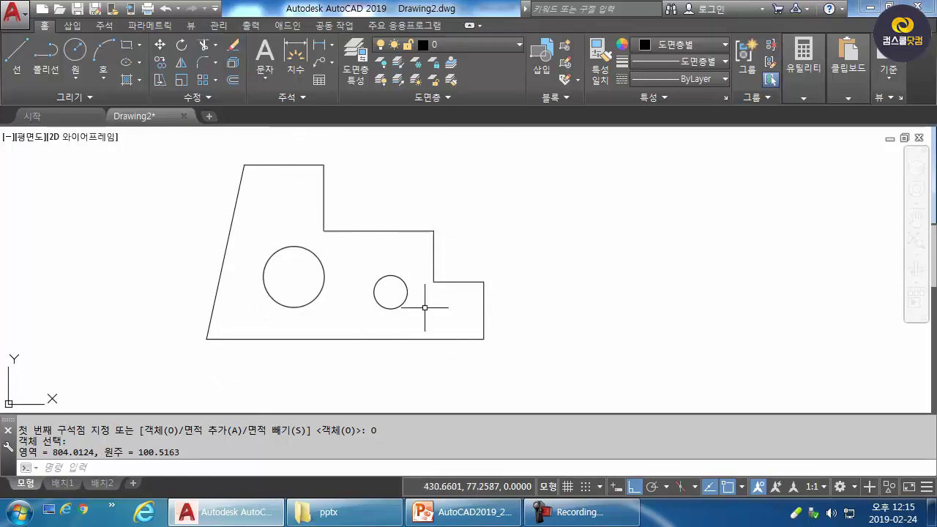
Step: Start AREA in Add Area mode and add the stepped outline to the total by picking its corner points
{"action": "key", "text": "Return"}
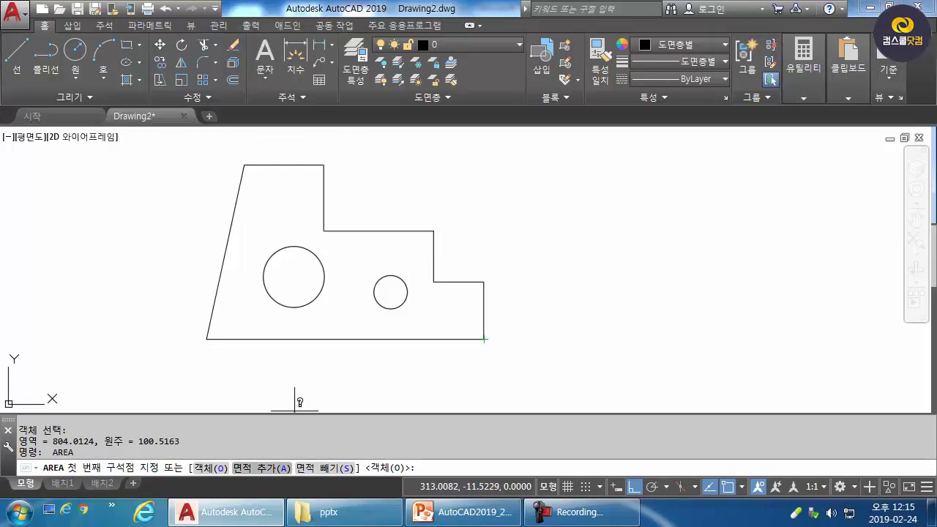
{"action": "type", "text": "A"}
{"action": "key", "text": "Return"}
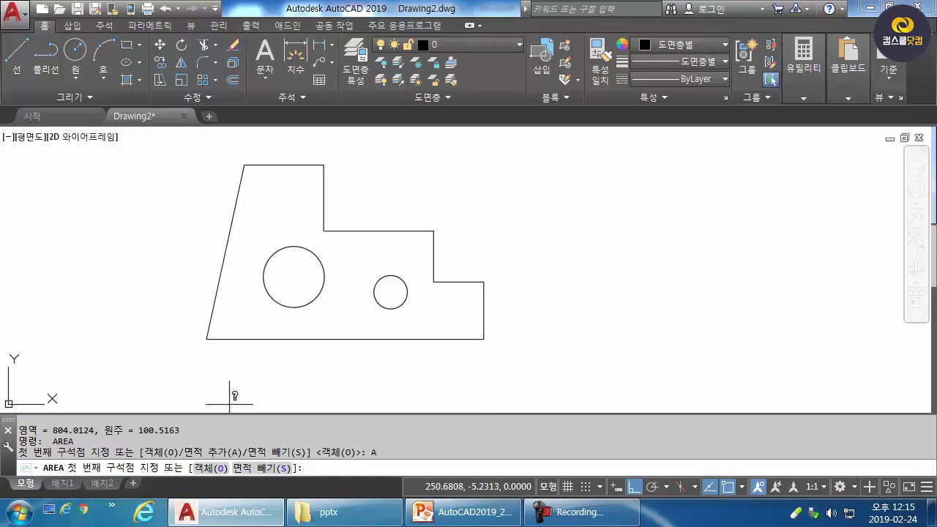
{"action": "left_click", "coordinate": [244, 165]}
{"action": "left_click", "coordinate": [324, 164]}
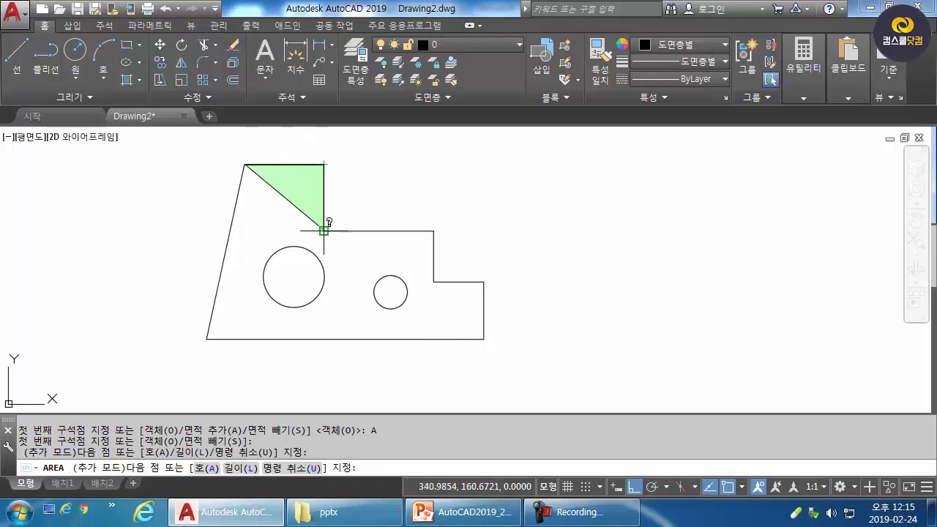
{"action": "left_click", "coordinate": [324, 230]}
{"action": "left_click", "coordinate": [433, 230]}
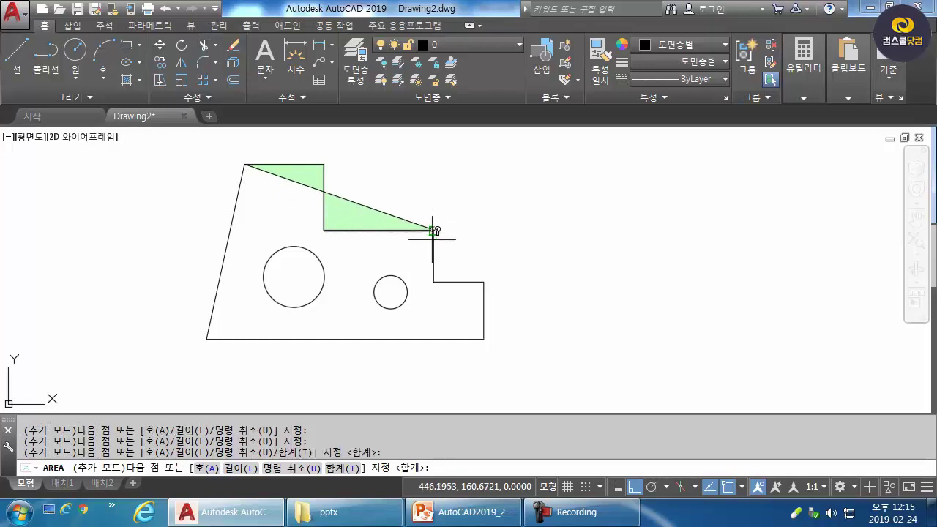
{"action": "left_click", "coordinate": [433, 281]}
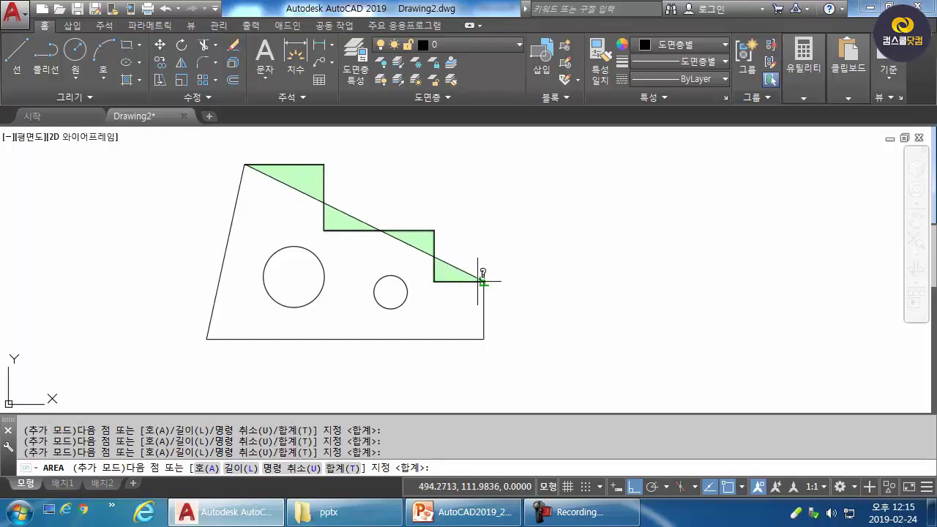
{"action": "left_click", "coordinate": [483, 281]}
{"action": "left_click", "coordinate": [483, 338]}
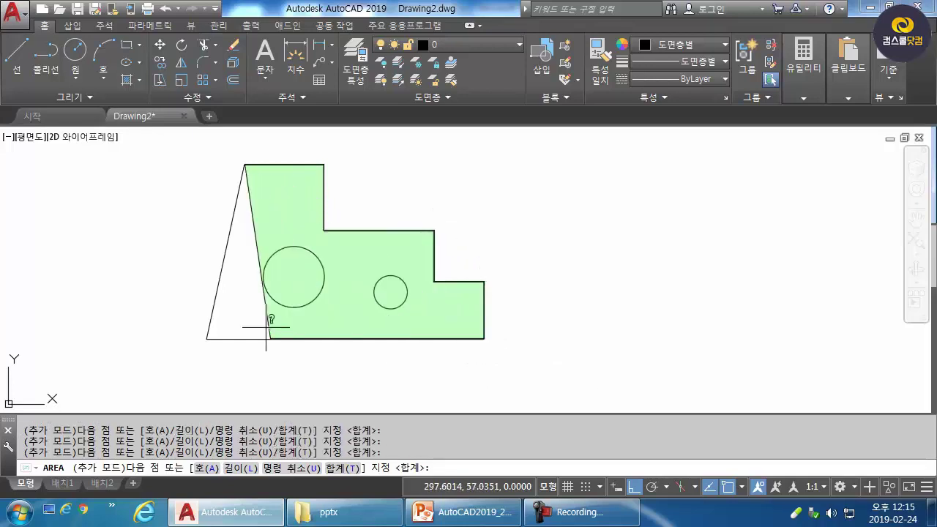
{"action": "left_click", "coordinate": [207, 338]}
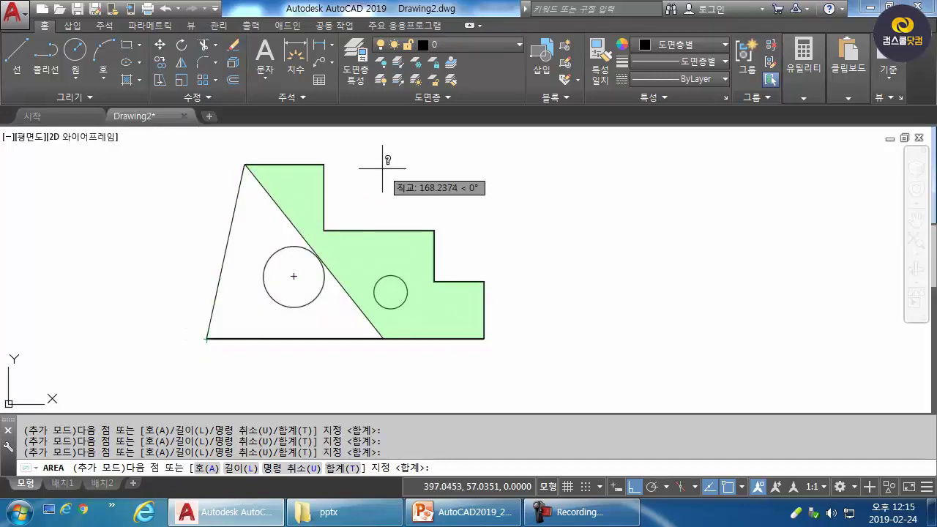
{"action": "key", "text": "Return"}
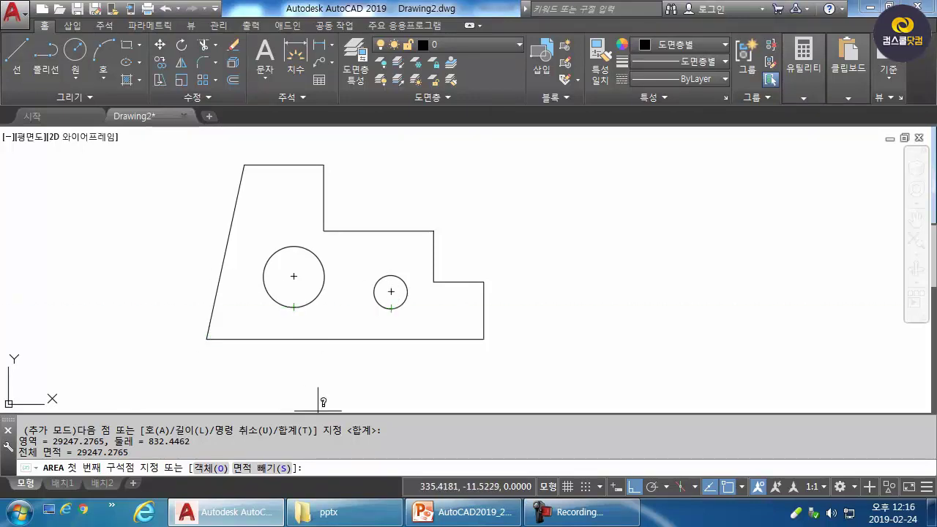
Step: Switch AREA to Subtract mode and remove the large circle and the small circle from the total with the Object option
{"action": "type", "text": "S"}
{"action": "key", "text": "Return"}
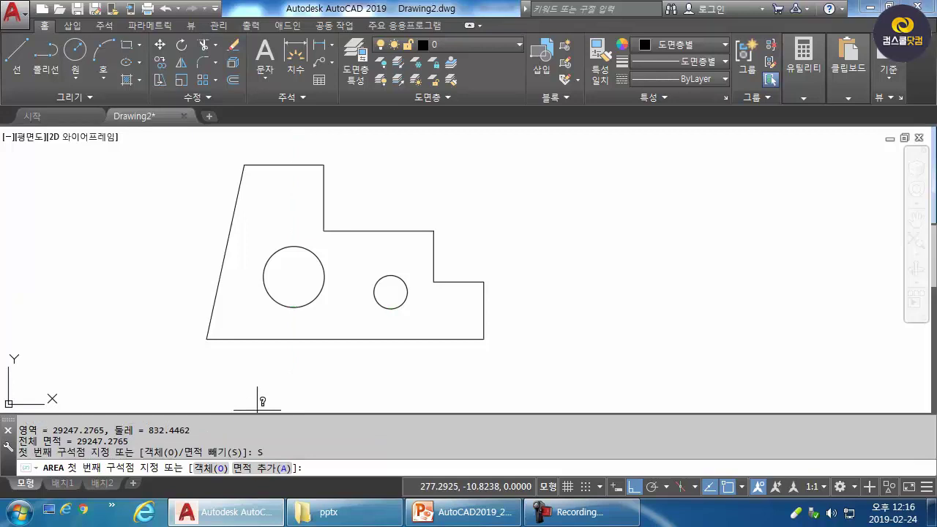
{"action": "type", "text": "O"}
{"action": "key", "text": "Return"}
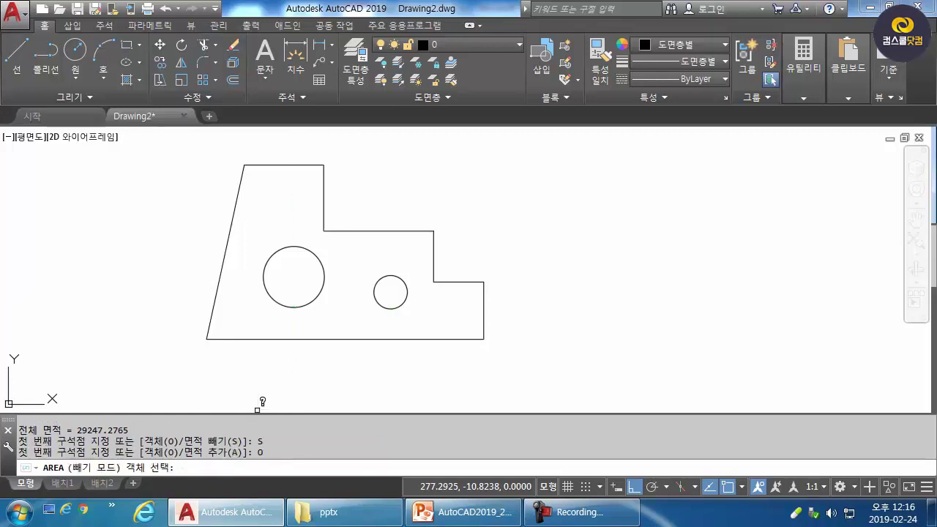
{"action": "left_click", "coordinate": [292, 308]}
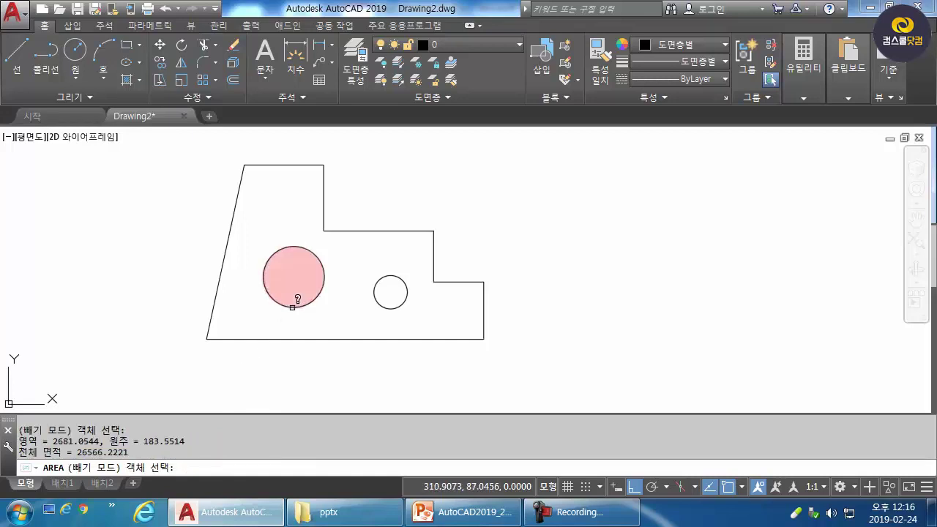
{"action": "left_click", "coordinate": [386, 306]}
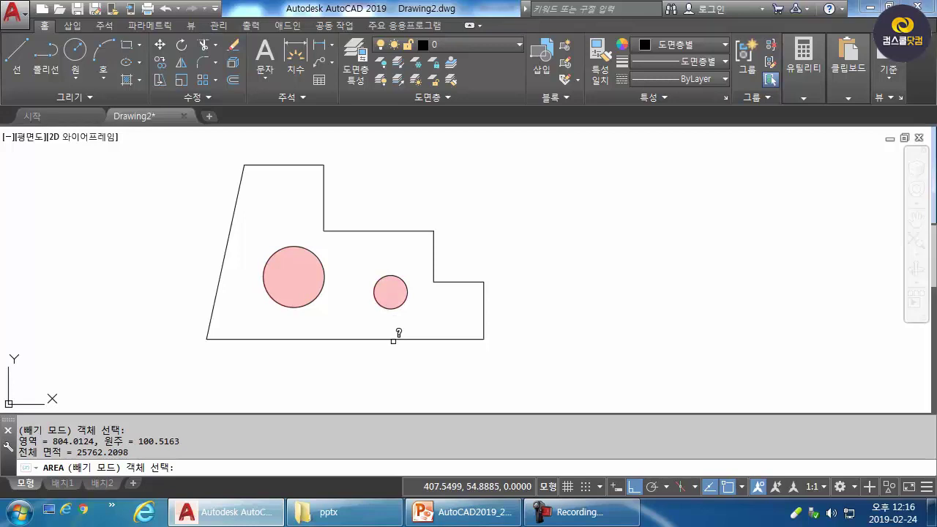
{"action": "key", "text": "Return"}
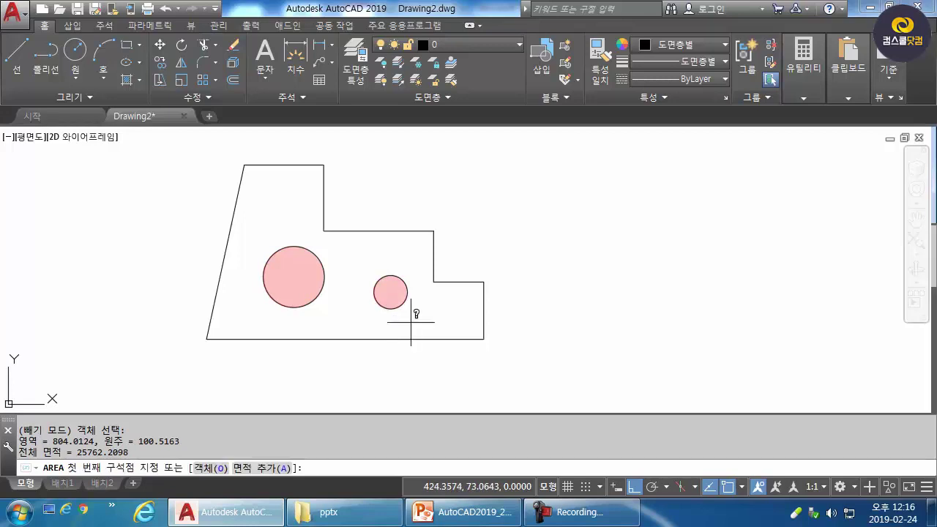
Step: End AREA and expand the command history to review both circle areas and the remaining total, and shrink it back to a few lines
{"action": "left_click_drag", "start_coordinate": [313, 414], "coordinate": [313, 221]}
{"action": "key", "text": "Escape"}
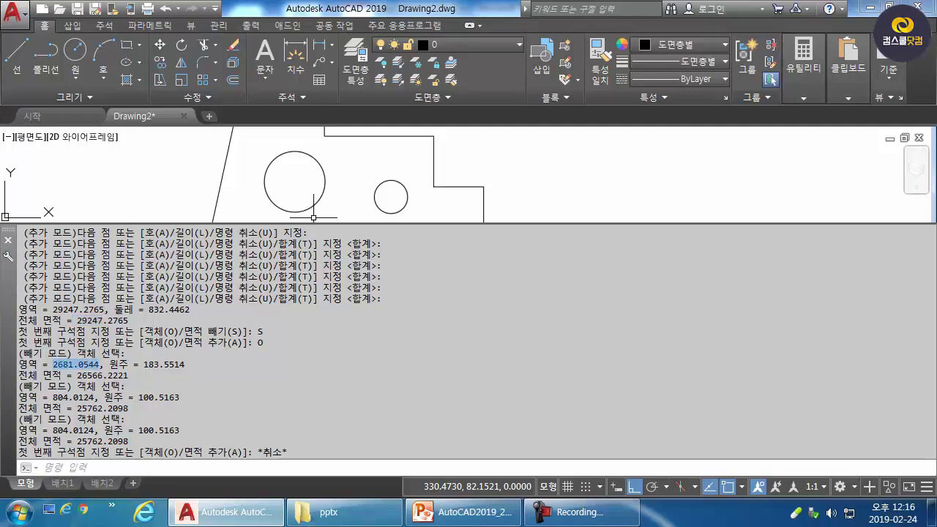
{"action": "left_click_drag", "start_coordinate": [53, 398], "coordinate": [63, 397]}
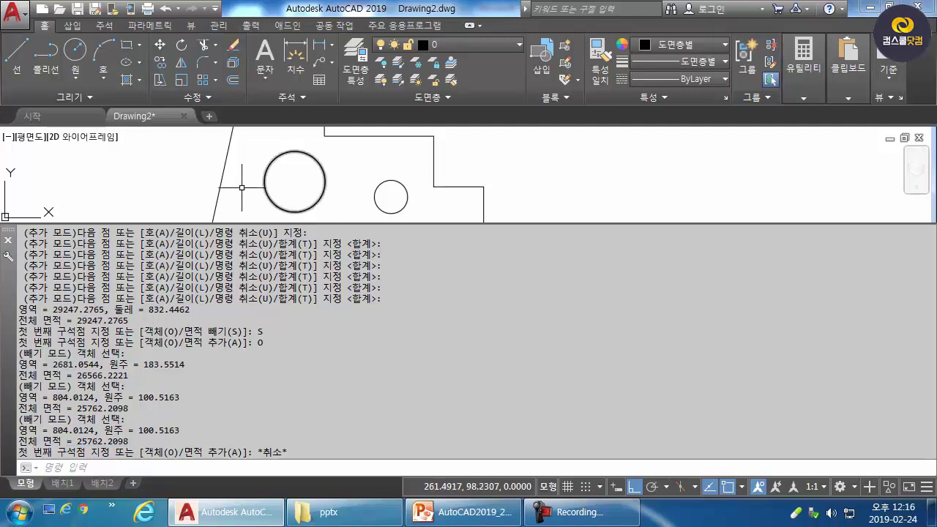
{"action": "left_click_drag", "start_coordinate": [66, 442], "coordinate": [128, 442]}
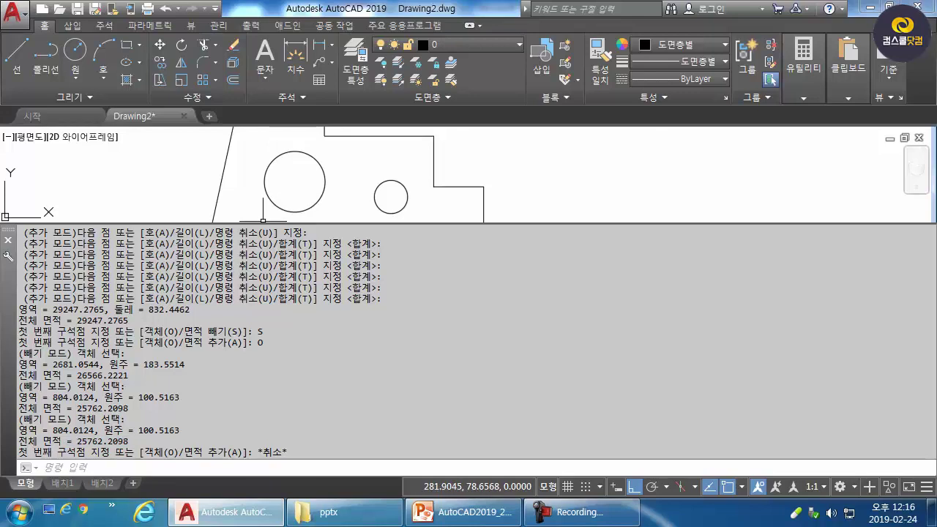
{"action": "left_click_drag", "start_coordinate": [271, 223], "coordinate": [271, 400]}
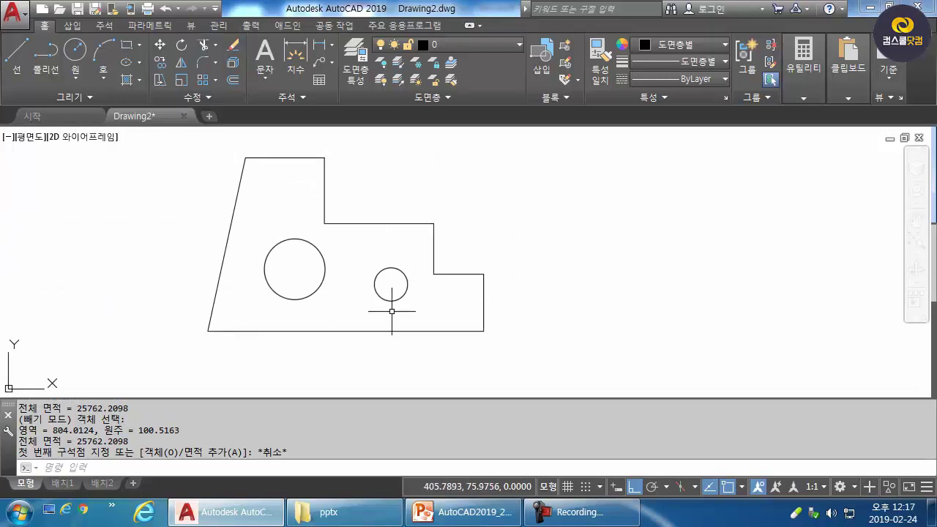
Step: Draw a rectangle about 151 by 129 units in the empty space to the right of the stepped outline
{"action": "middle_click_drag", "start_coordinate": [506, 268], "coordinate": [402, 291]}
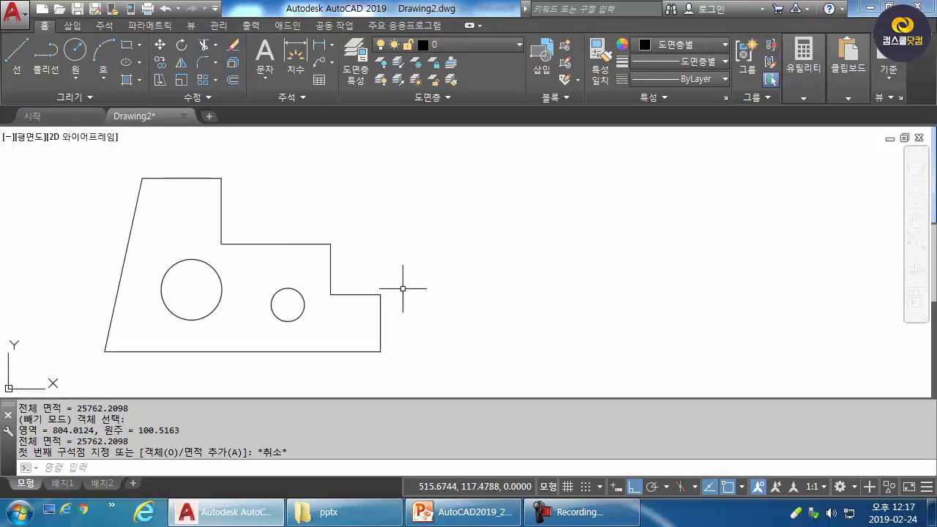
{"action": "type", "text": "rec"}
{"action": "key", "text": "Return"}
{"action": "left_click", "coordinate": [475, 200]}
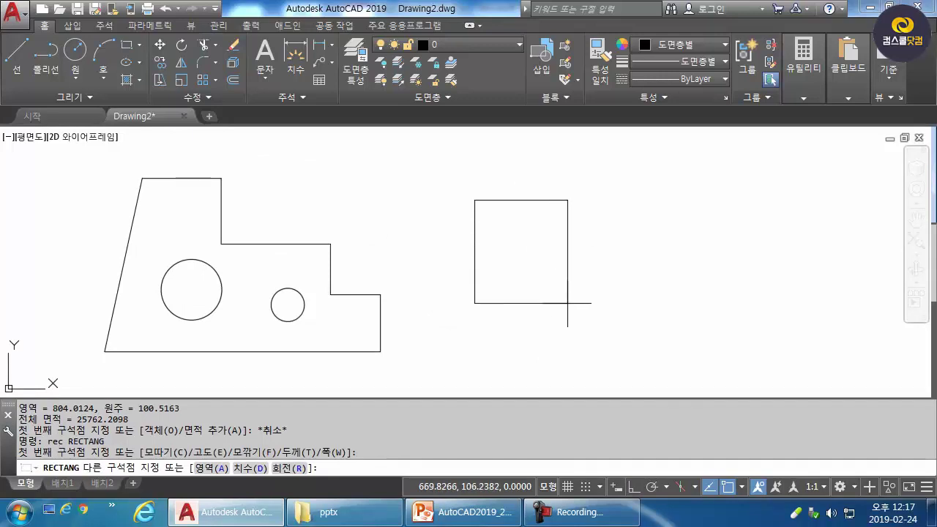
{"action": "left_click", "coordinate": [630, 335]}
Step: Draw two circles inside the rectangle, one of radius about 24 near its upper left and one of radius about 15.5 near its lower right
{"action": "type", "text": "c"}
{"action": "key", "text": "Return"}
{"action": "left_click", "coordinate": [527, 253]}
{"action": "left_click", "coordinate": [538, 279]}
{"action": "key", "text": "Return"}
{"action": "left_click", "coordinate": [589, 301]}
{"action": "left_click", "coordinate": [605, 303]}
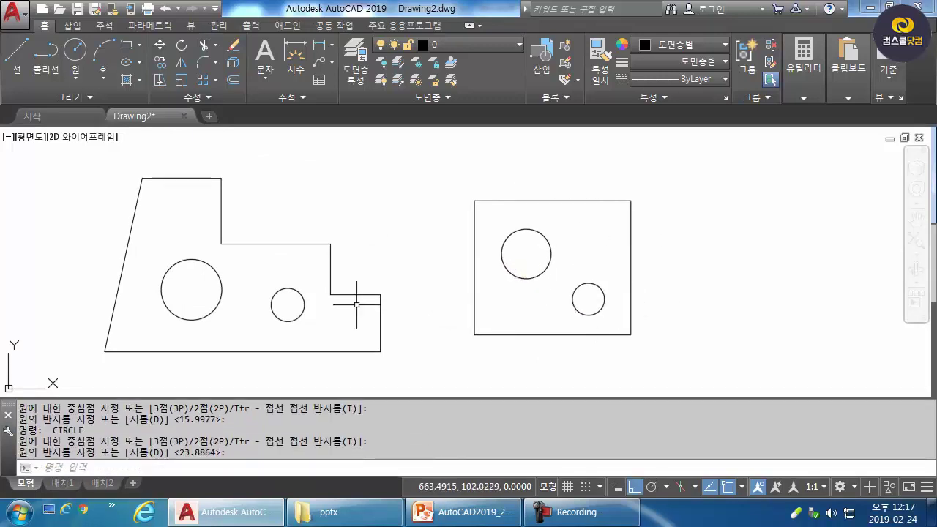
Step: Start AREA in Add Area mode and add the rectangle to the total by picking its four corners
{"action": "type", "text": "area"}
{"action": "key", "text": "Return"}
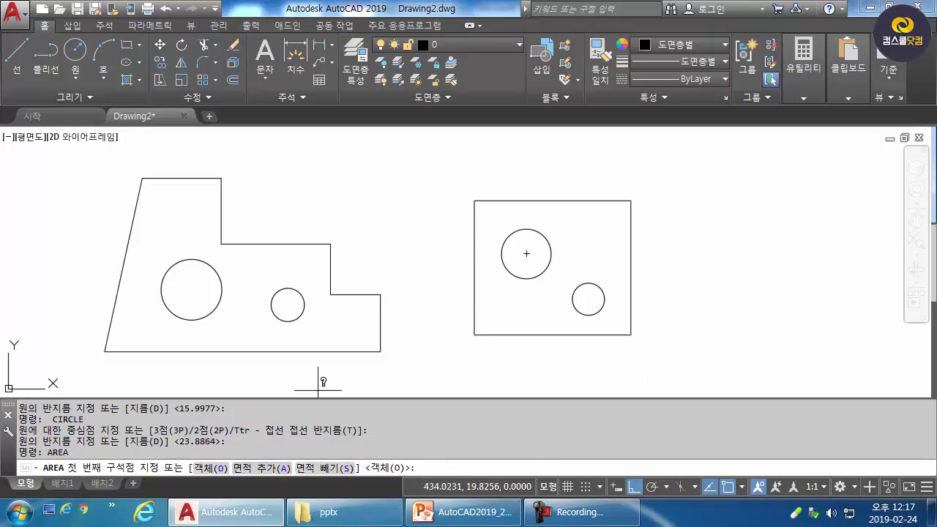
{"action": "type", "text": "A"}
{"action": "key", "text": "Return"}
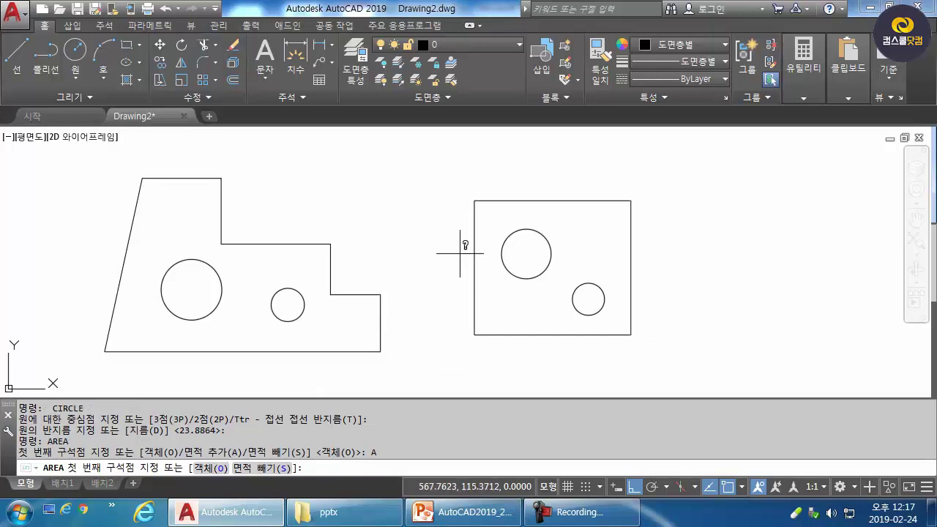
{"action": "left_click", "coordinate": [474, 201]}
{"action": "left_click", "coordinate": [631, 200]}
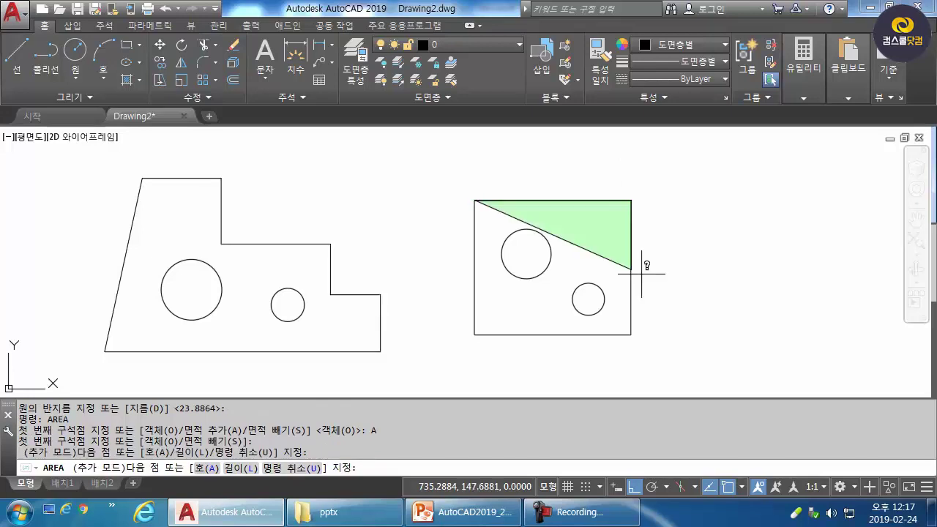
{"action": "left_click", "coordinate": [631, 334]}
{"action": "left_click", "coordinate": [474, 335]}
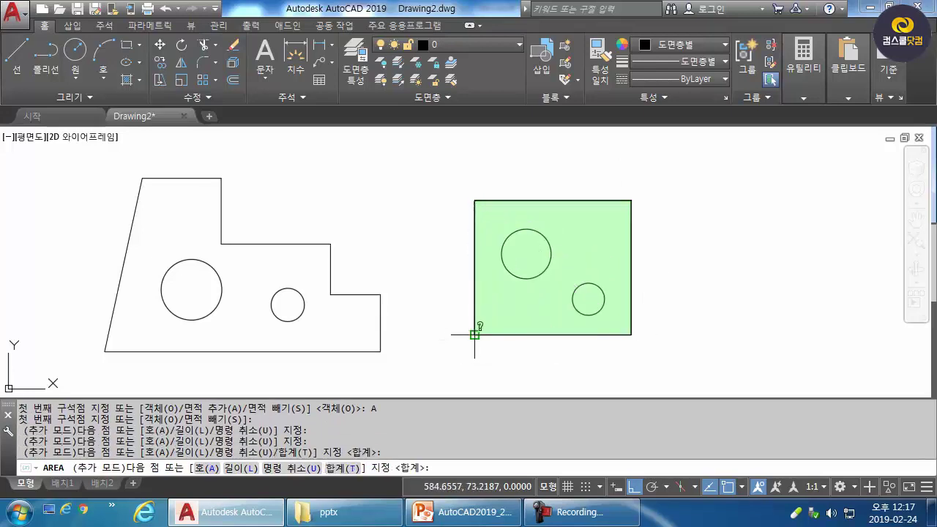
{"action": "key", "text": "Return"}
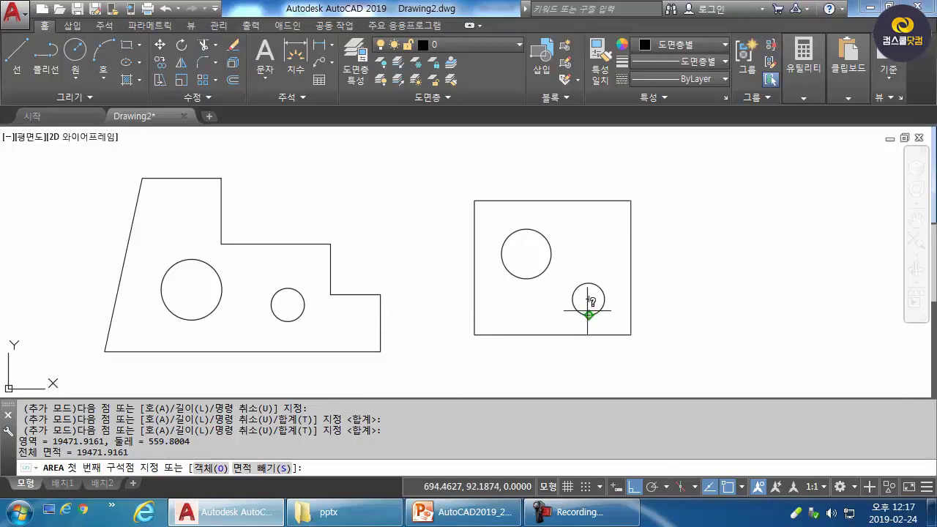
Step: Subtract the rectangle's two inner circles from the total using the Object option of AREA, and end the command
{"action": "type", "text": "S"}
{"action": "key", "text": "Return"}
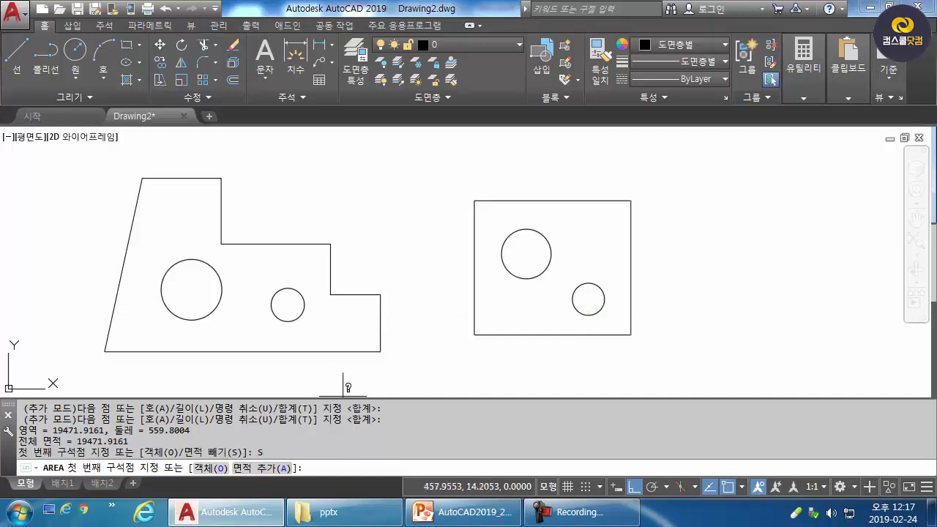
{"action": "type", "text": "O"}
{"action": "key", "text": "Return"}
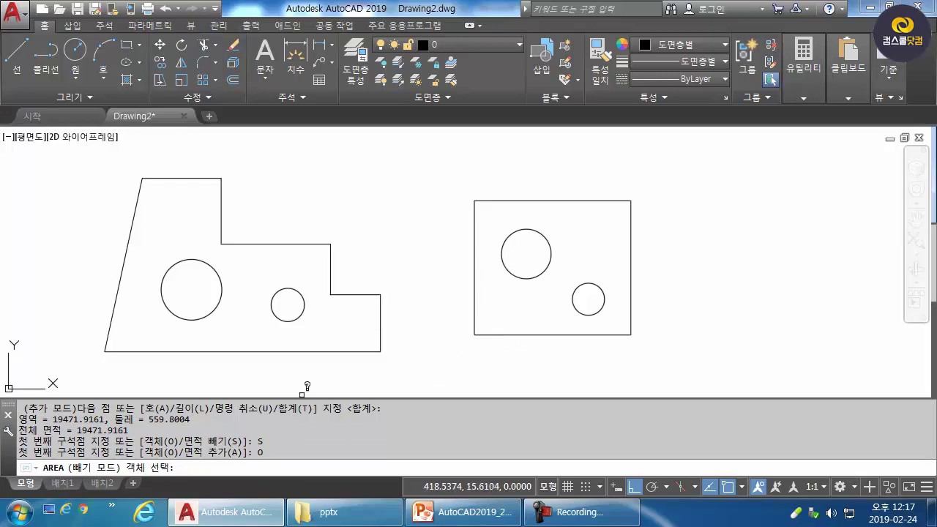
{"action": "left_click", "coordinate": [510, 271]}
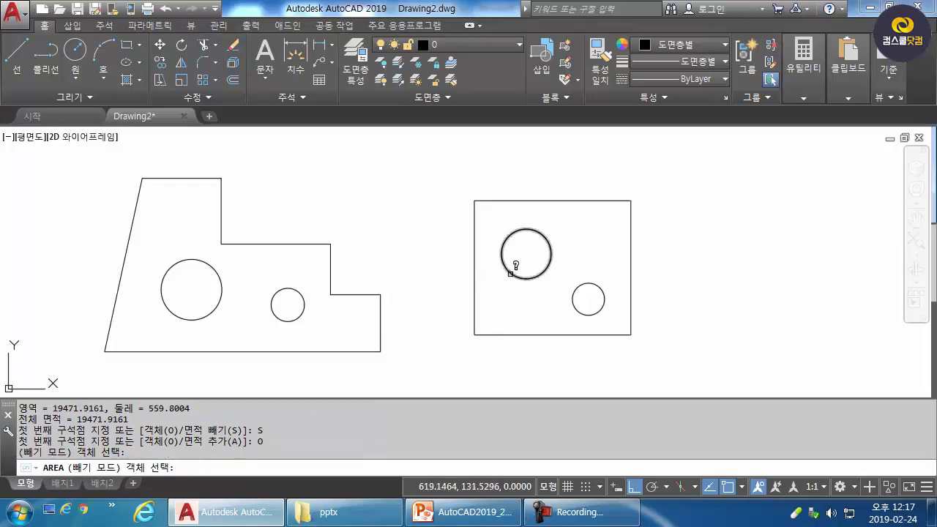
{"action": "left_click", "coordinate": [603, 301]}
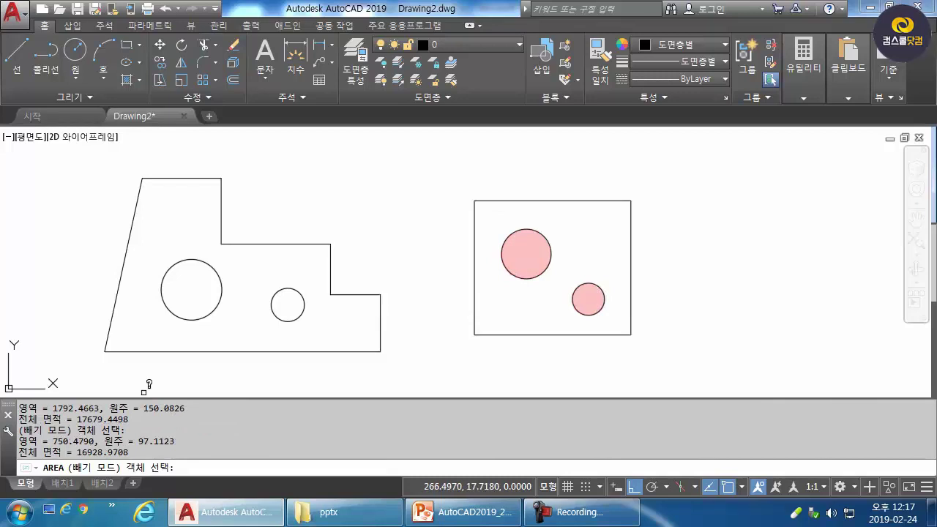
{"action": "key", "text": "Escape"}
{"action": "key", "text": "Escape"}
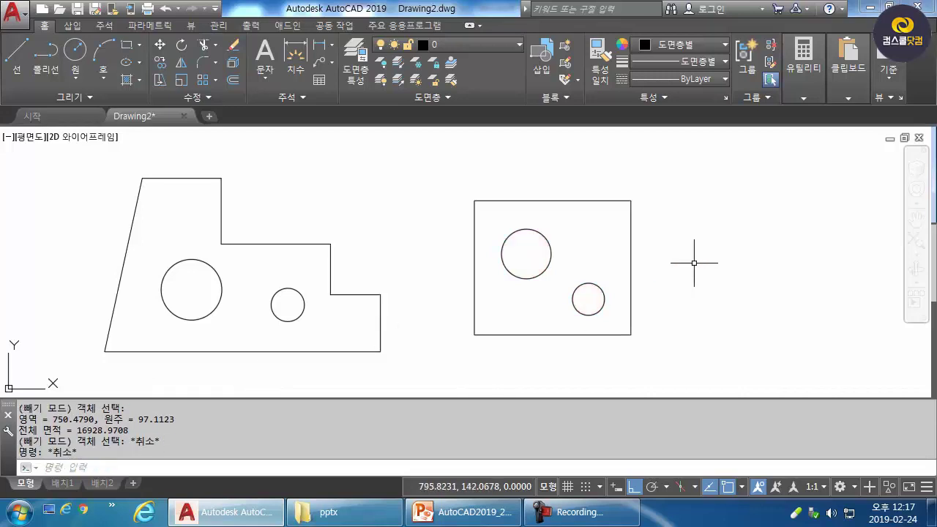
Step: Erase the rectangle and its two inner circles, leaving only the stepped outline with its circles
{"action": "type", "text": "e"}
{"action": "key", "text": "Return"}
{"action": "left_click", "coordinate": [663, 182]}
{"action": "left_click", "coordinate": [401, 379]}
{"action": "mouse_move", "coordinate": [448, 297]}
{"action": "middle_mouse_down"}
{"action": "mouse_move", "coordinate": [637, 285]}
{"action": "mouse_move", "coordinate": [614, 274]}
{"action": "middle_mouse_up"}
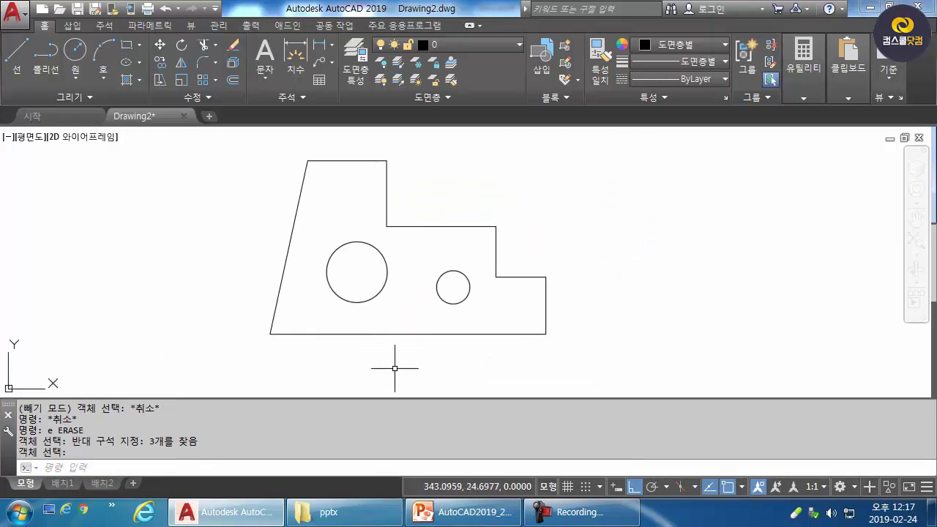
Step: Erase the bottom horizontal line of the stepped outline
{"action": "type", "text": "e"}
{"action": "key", "text": "Return"}
{"action": "left_click", "coordinate": [409, 316]}
{"action": "left_click", "coordinate": [353, 371]}
{"action": "key", "text": "Return"}
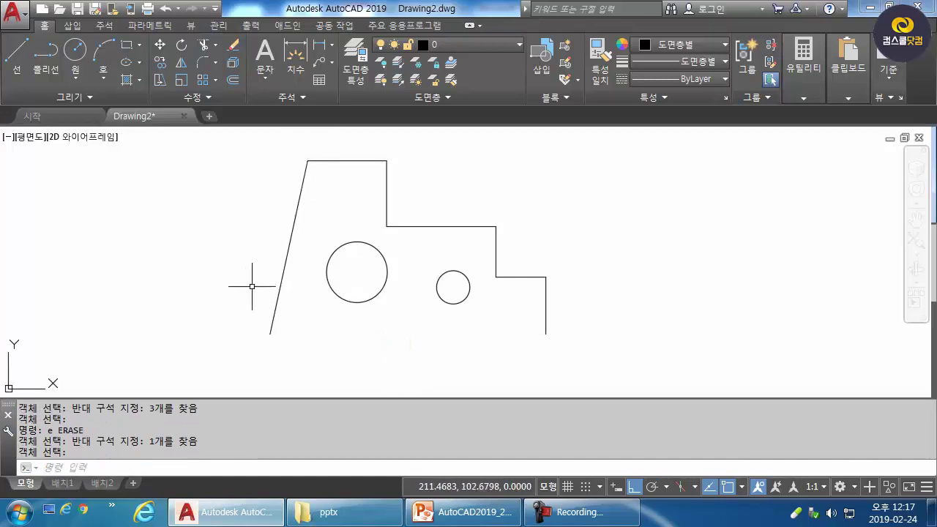
Step: Close the open bottom of the outline with a three-point arc bulging downward between its two lower endpoints
{"action": "type", "text": "a"}
{"action": "key", "text": "Return"}
{"action": "left_click", "coordinate": [271, 334]}
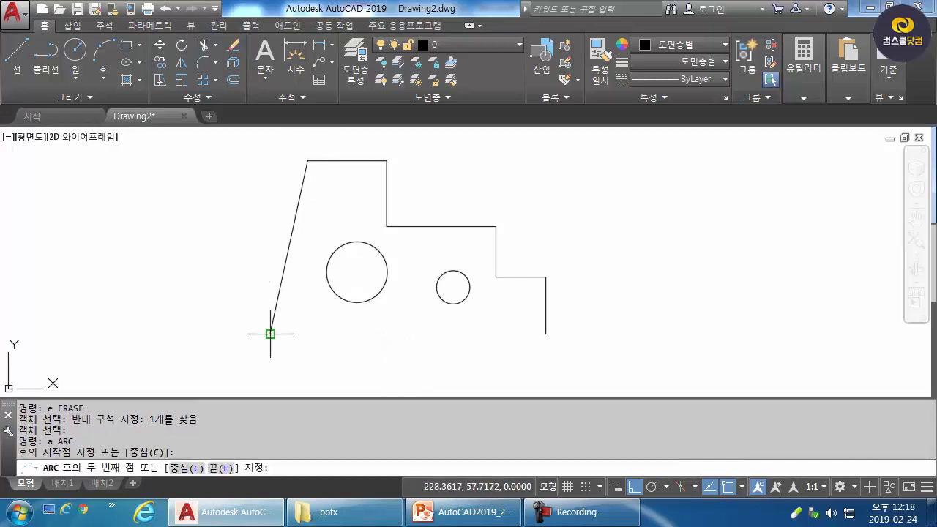
{"action": "left_click", "coordinate": [406, 374]}
{"action": "left_click", "coordinate": [545, 334]}
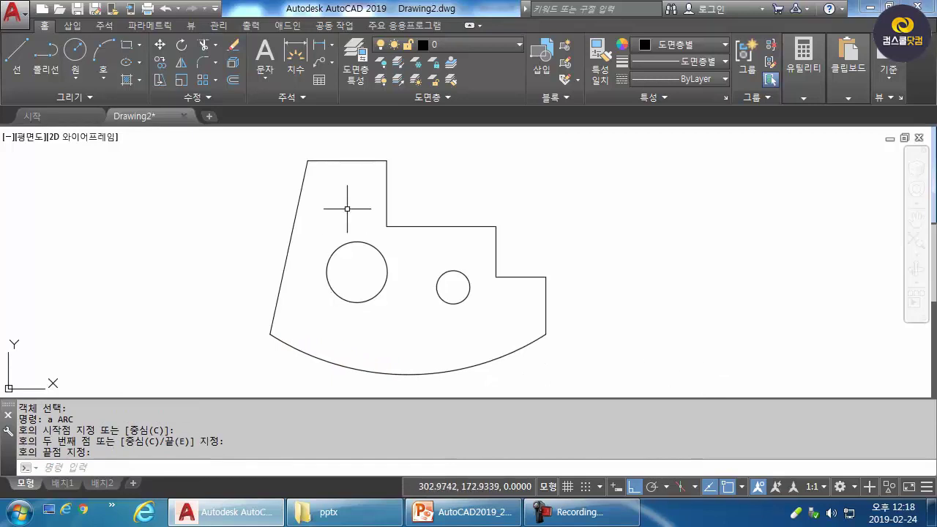
Step: Erase the large circle and the small circle inside the arc-bottomed outline
{"action": "type", "text": "e"}
{"action": "key", "text": "Return"}
{"action": "left_click", "coordinate": [470, 319]}
{"action": "left_click", "coordinate": [319, 241]}
{"action": "key", "text": "Return"}
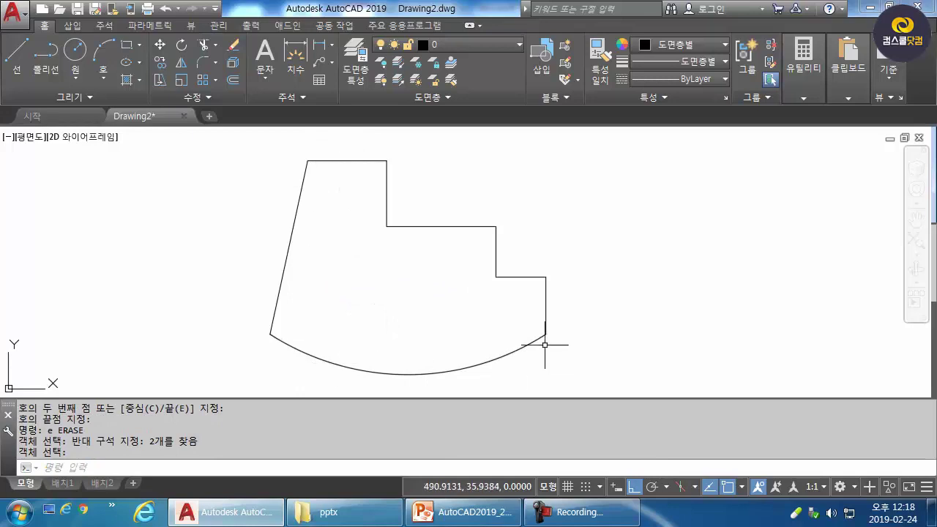
Step: Try to measure the arc-bottomed outline with AREA by selecting the bottom arc through the Object option
{"action": "type", "text": "area"}
{"action": "key", "text": "Return"}
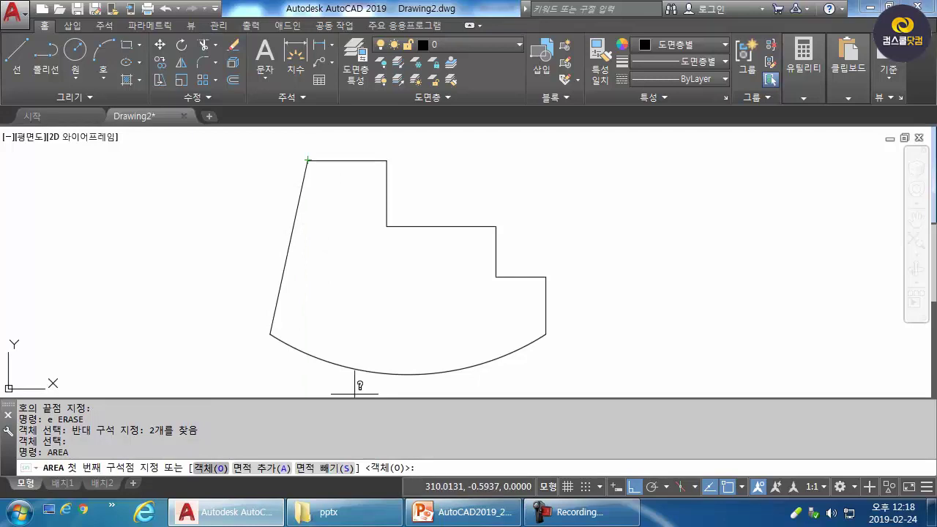
{"action": "type", "text": "o"}
{"action": "key", "text": "Return"}
{"action": "left_click", "coordinate": [321, 360]}
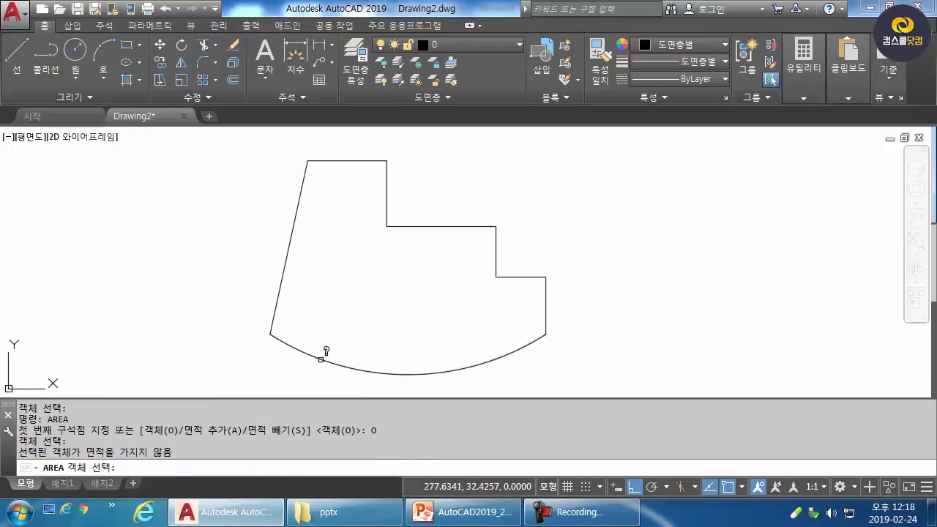
{"action": "key", "text": "Escape"}
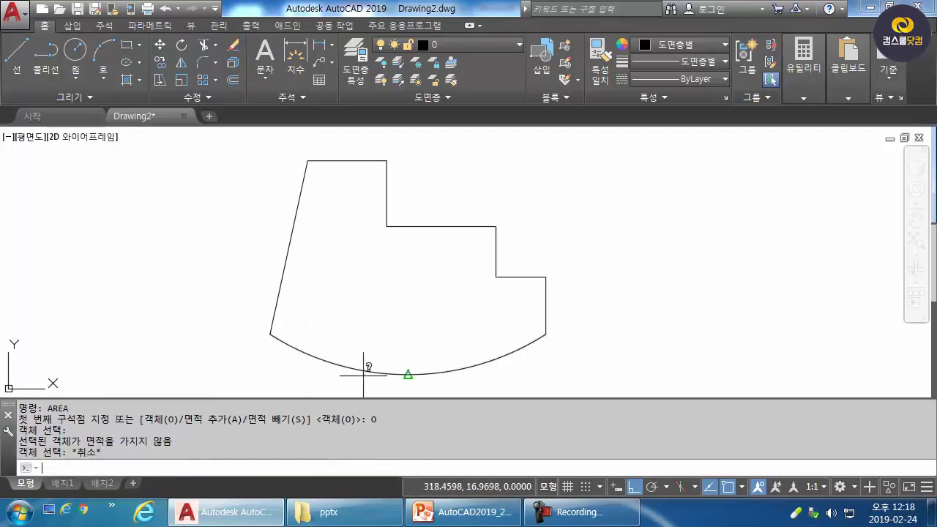
Step: Try to measure the arc-bottomed outline with AREA by picking its stepped corners and the midpoint of the bottom arc
{"action": "key", "text": "Return"}
{"action": "left_click", "coordinate": [307, 160]}
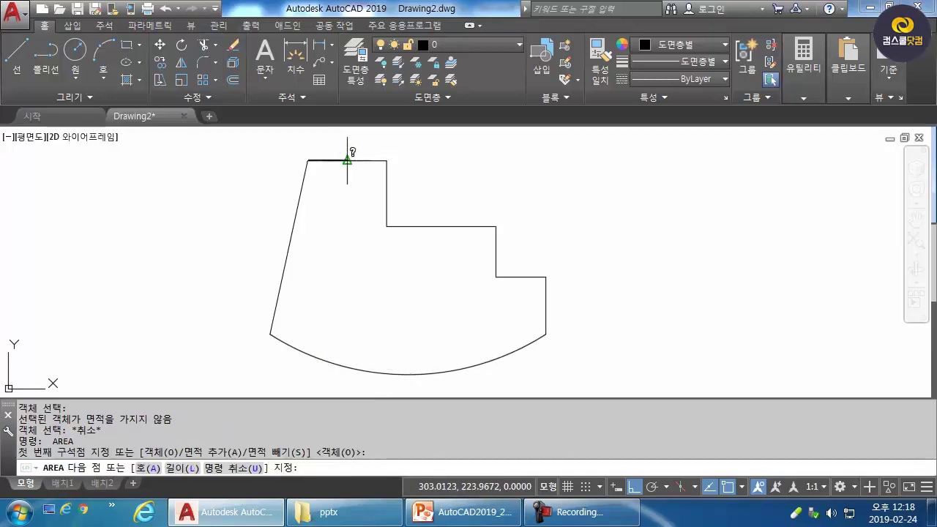
{"action": "left_click", "coordinate": [387, 161]}
{"action": "left_click", "coordinate": [387, 226]}
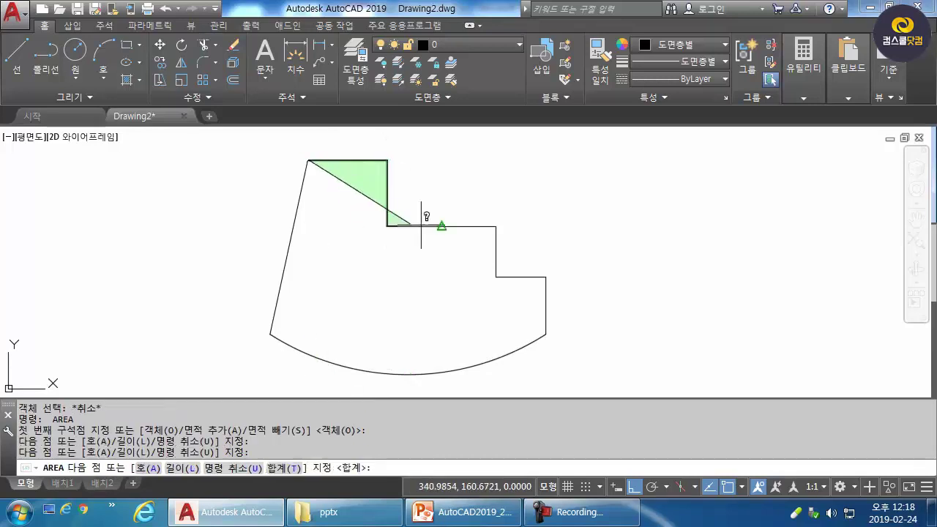
{"action": "left_click", "coordinate": [496, 226]}
{"action": "left_click", "coordinate": [496, 277]}
{"action": "left_click", "coordinate": [546, 276]}
{"action": "left_click", "coordinate": [546, 334]}
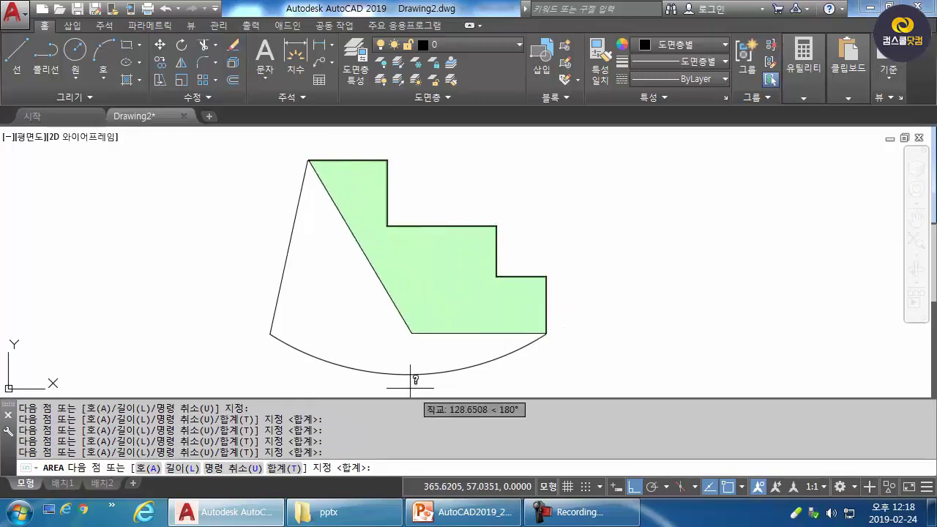
{"action": "left_click", "coordinate": [409, 374]}
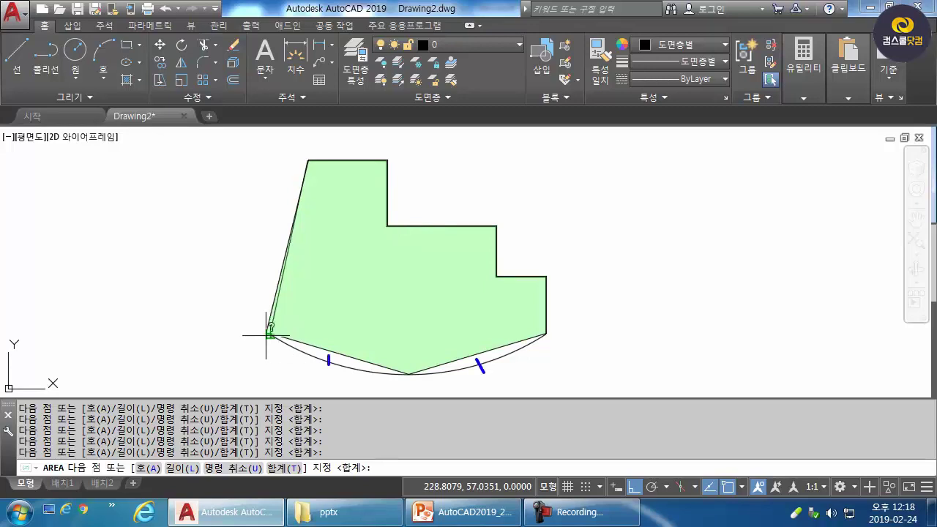
{"action": "key", "text": "Escape"}
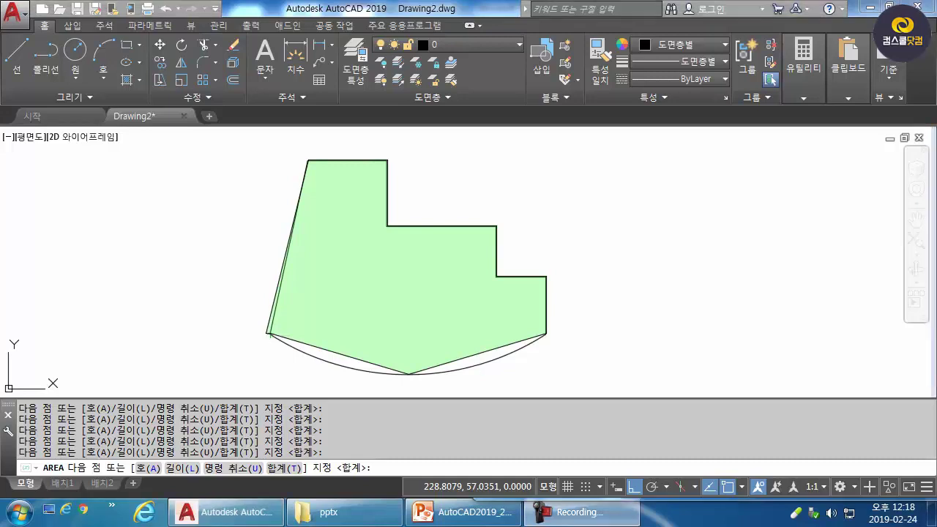
Step: Finish the point-picked area measurement and create a polyline boundary from a point inside the arc-bottomed outline
{"action": "key", "text": "Return"}
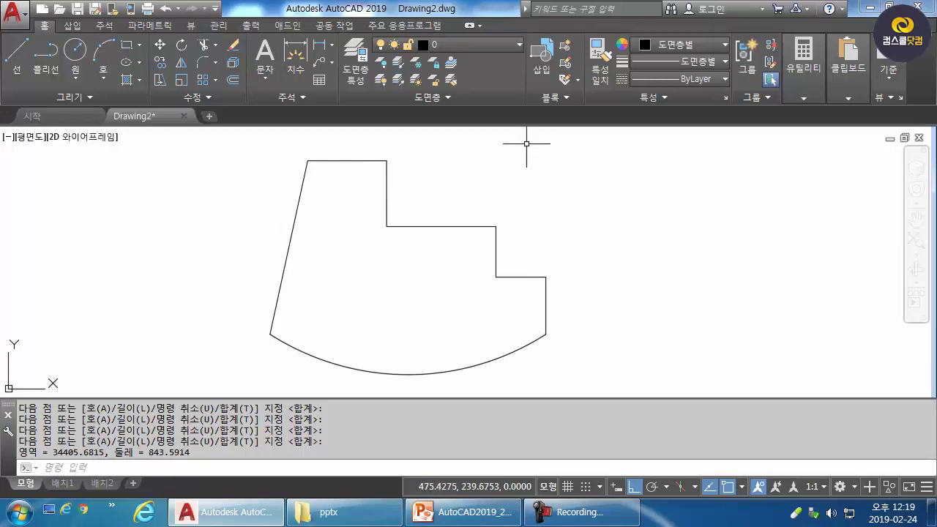
{"action": "left_click", "coordinate": [73, 96]}
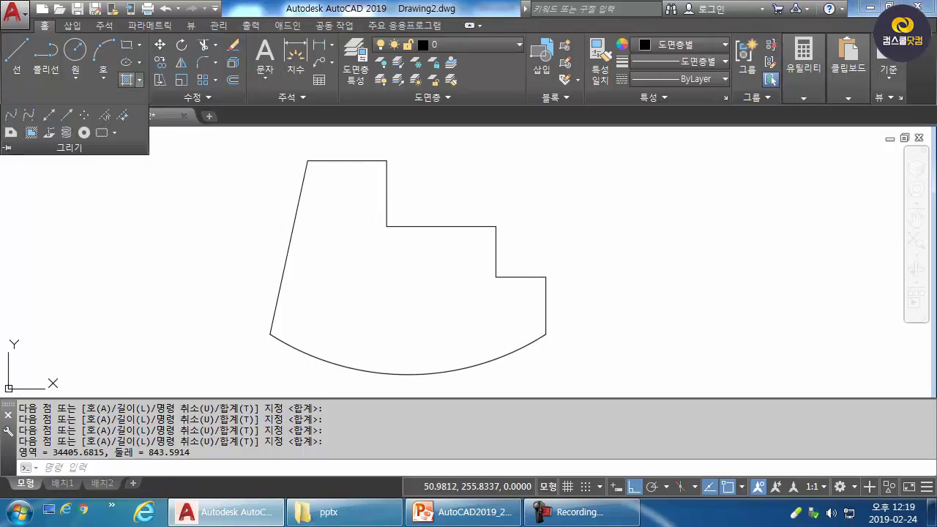
{"action": "left_click", "coordinate": [139, 79]}
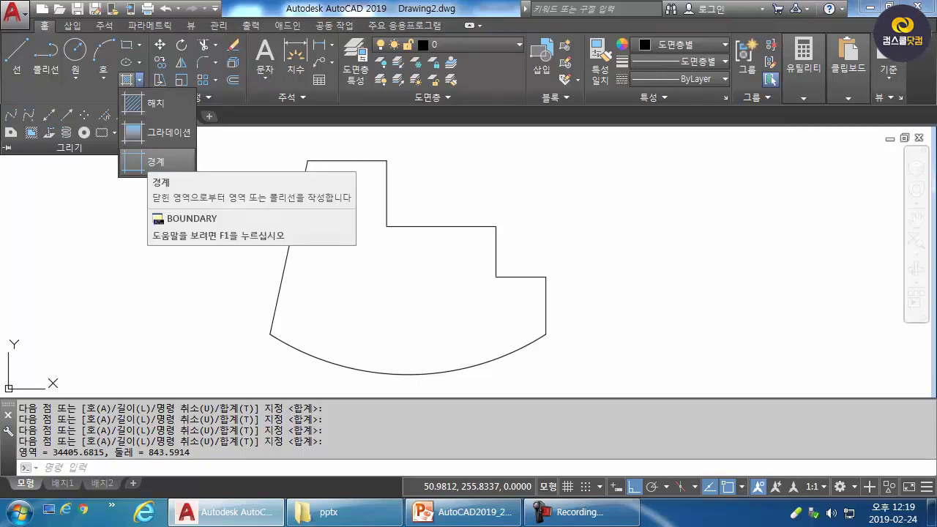
{"action": "left_click", "coordinate": [156, 161]}
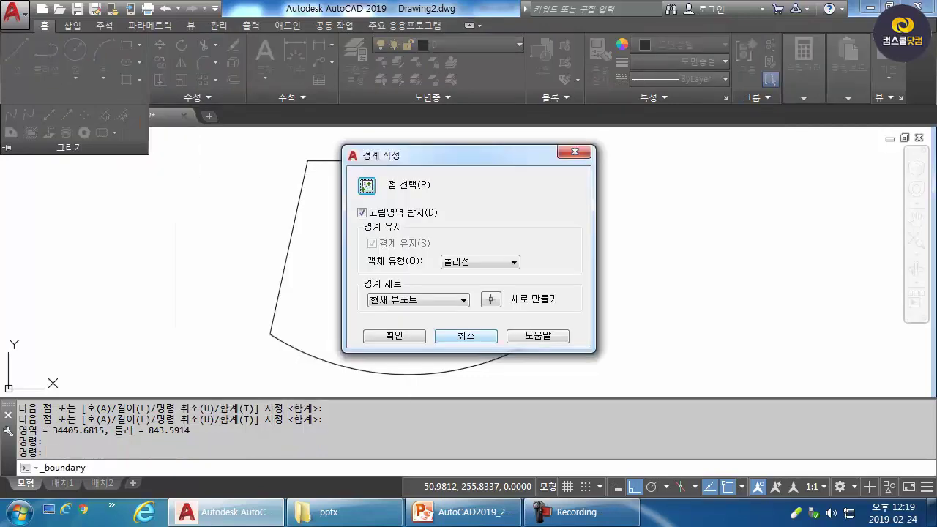
{"action": "left_click_drag", "start_coordinate": [461, 155], "coordinate": [682, 163]}
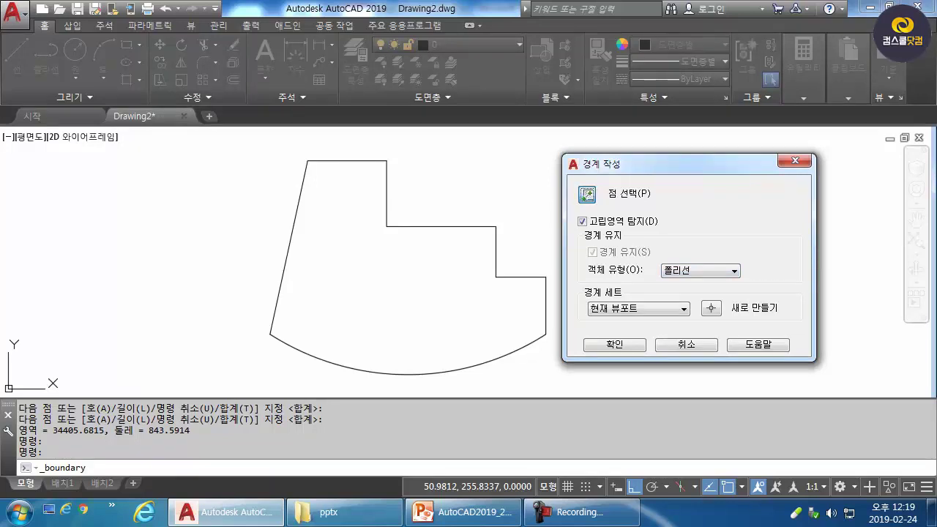
{"action": "left_click", "coordinate": [586, 194]}
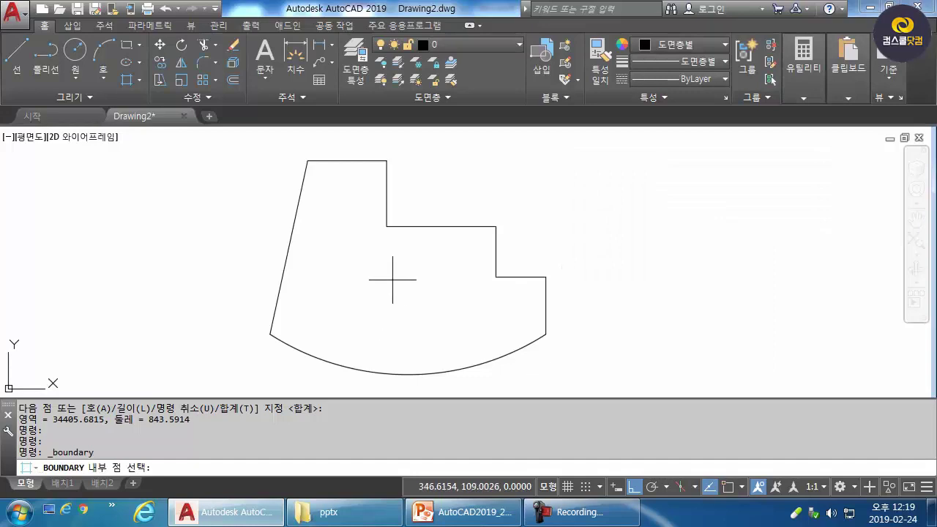
{"action": "left_click", "coordinate": [419, 304]}
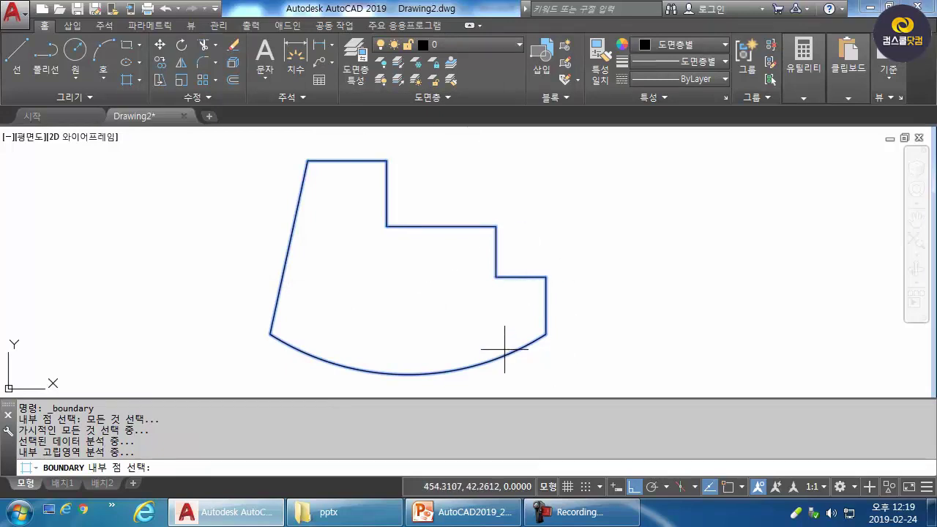
{"action": "key", "text": "Return"}
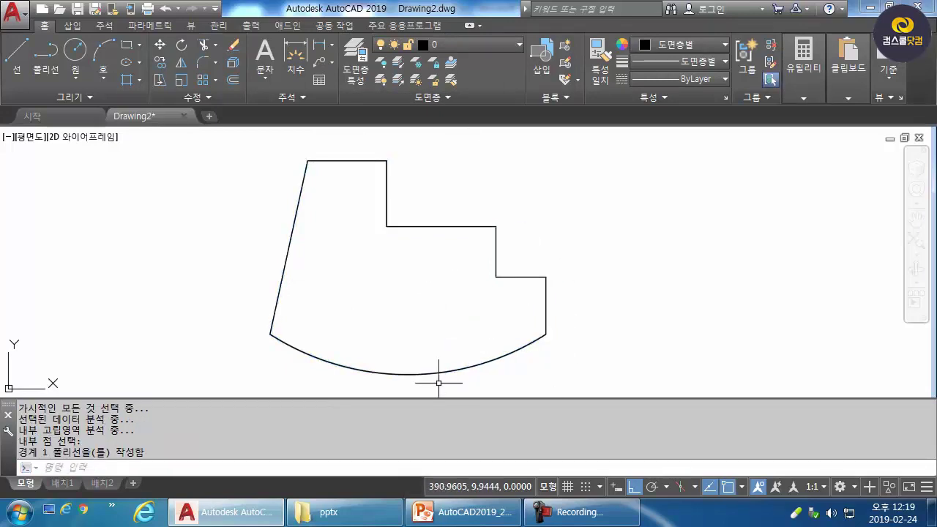
Step: Move the new boundary polyline horizontally to the right, clear of the original outline
{"action": "type", "text": "m"}
{"action": "key", "text": "Return"}
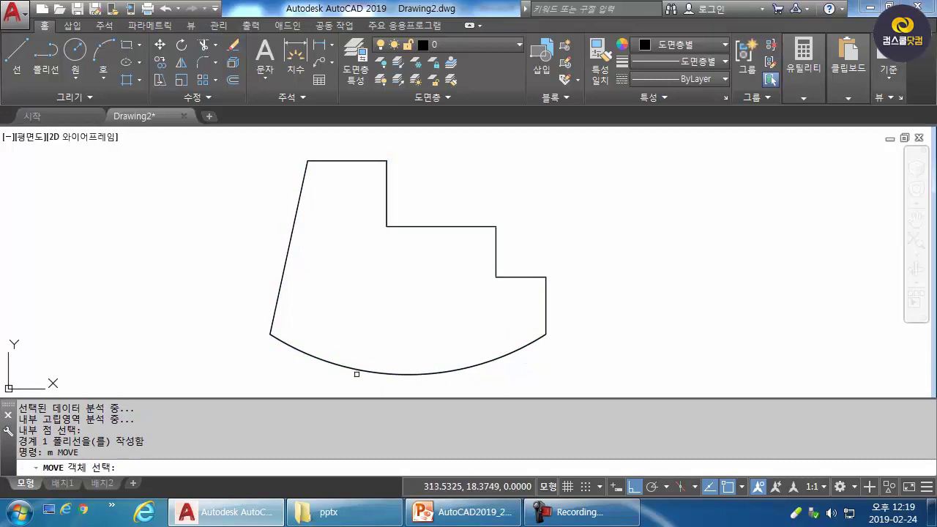
{"action": "left_click", "coordinate": [353, 372]}
{"action": "key", "text": "Return"}
{"action": "left_click", "coordinate": [284, 371]}
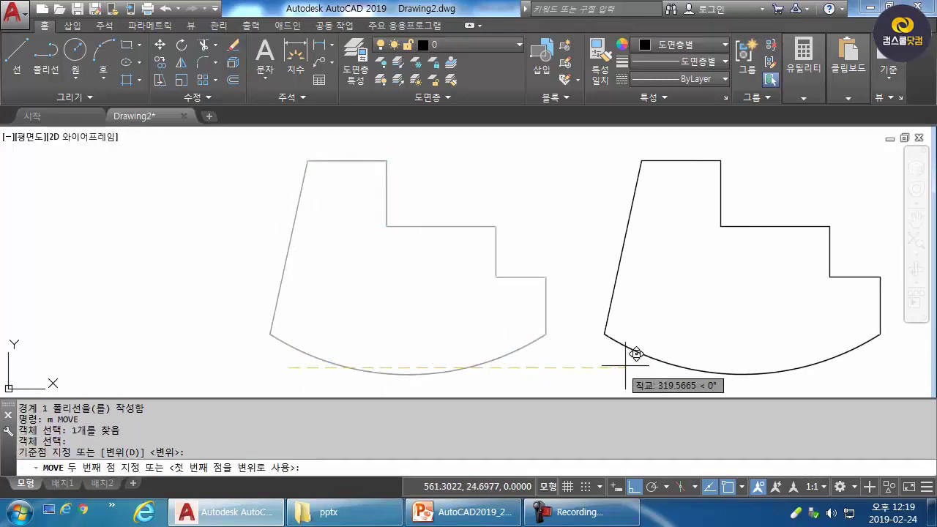
{"action": "left_click", "coordinate": [631, 365]}
Step: Select a segment of the original outline and the moved boundary to compare them, and undo the move
{"action": "left_click", "coordinate": [520, 277]}
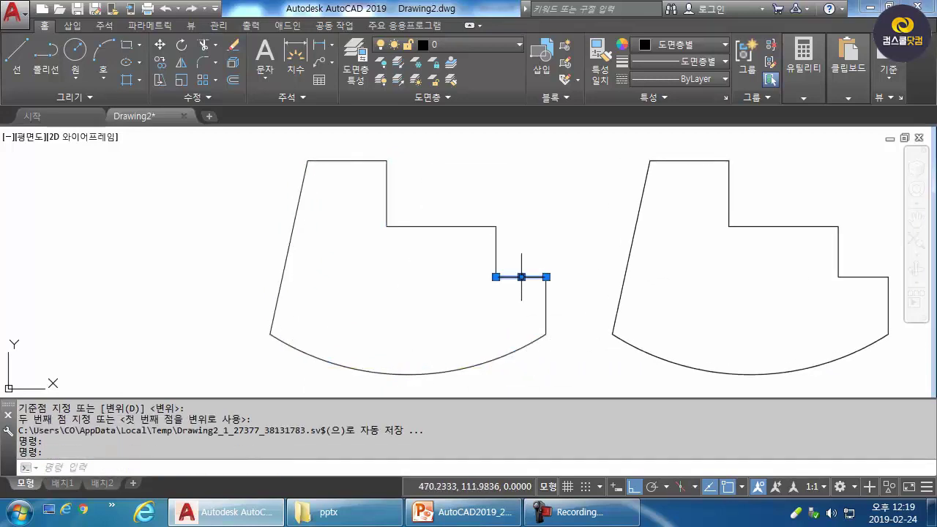
{"action": "key", "text": "Escape"}
{"action": "key", "text": "Escape"}
{"action": "left_click", "coordinate": [630, 342]}
{"action": "key", "text": "Escape"}
{"action": "middle_click_drag", "start_coordinate": [620, 334], "coordinate": [434, 329]}
{"action": "type", "text": "U"}
{"action": "key", "text": "Return"}
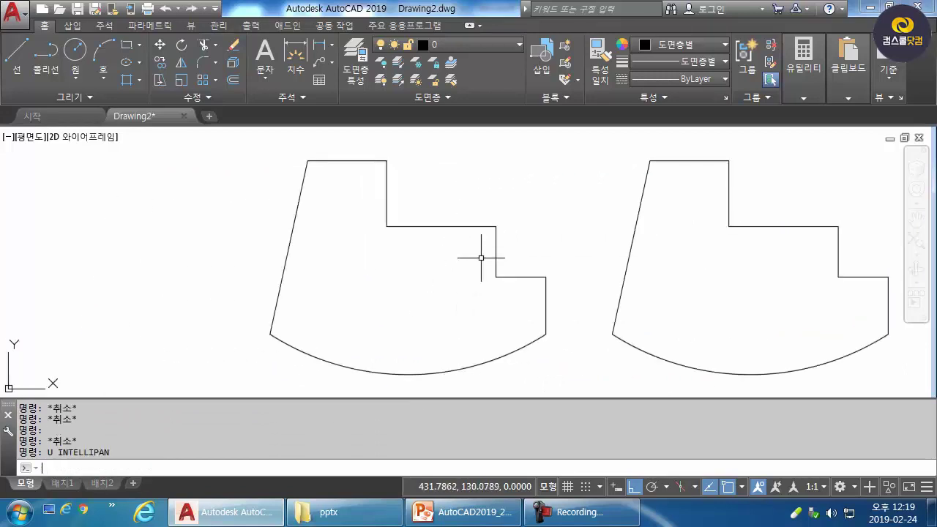
{"action": "type", "text": "u"}
{"action": "key", "text": "Return"}
Step: Measure the area of the arc-bottomed boundary polyline with AREA's Object option
{"action": "type", "text": "area"}
{"action": "key", "text": "Return"}
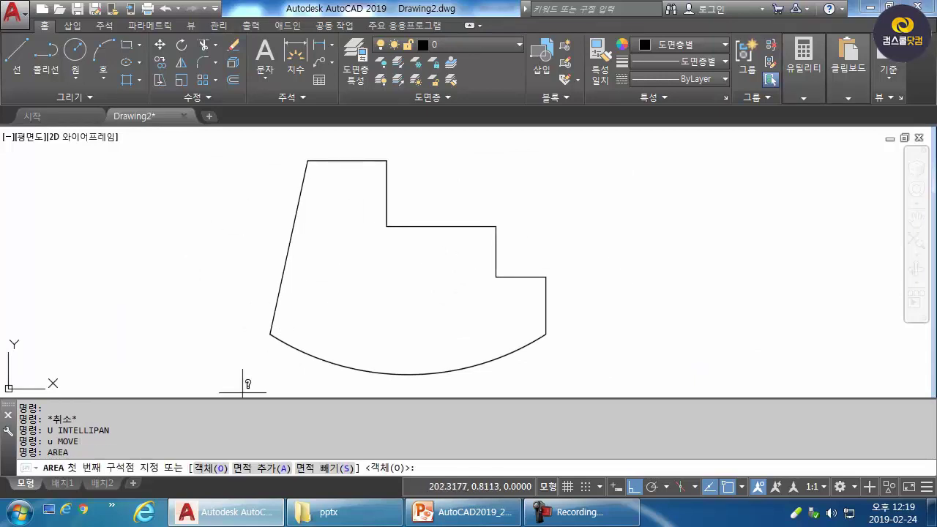
{"action": "type", "text": "o"}
{"action": "key", "text": "Return"}
{"action": "left_click", "coordinate": [359, 371]}
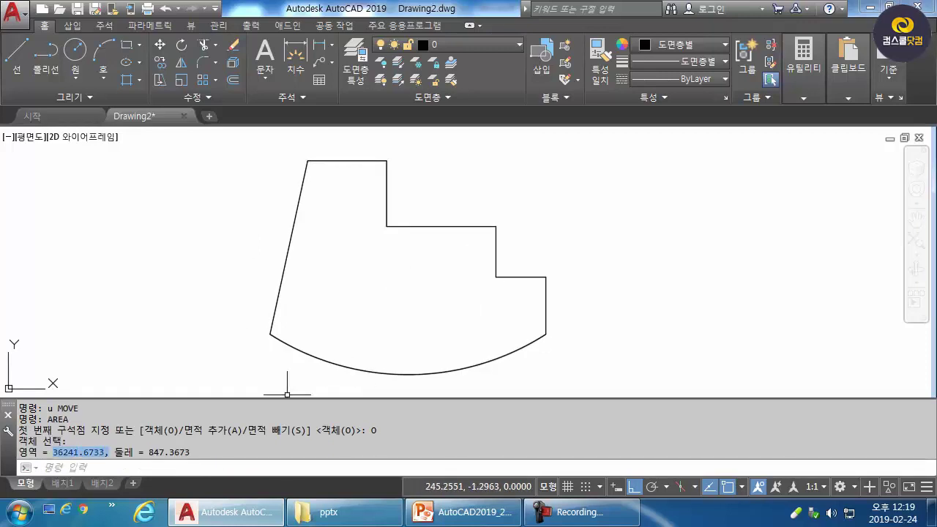
{"action": "left_click_drag", "start_coordinate": [104, 452], "coordinate": [108, 452]}
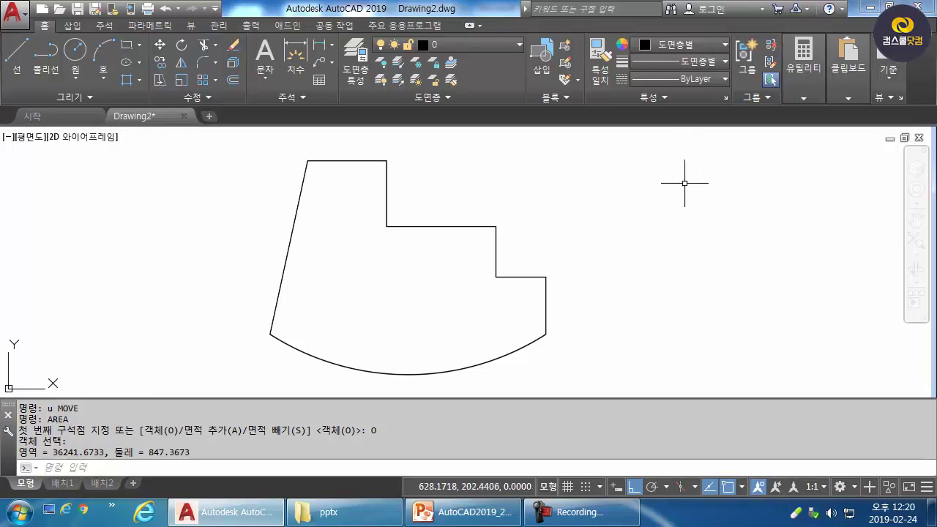
Step: Draw an irregular star of connected lines beside the arc-bottomed outline with Ortho off, leaving a gap at its lower-left side
{"action": "type", "text": "l"}
{"action": "key", "text": "Return"}
{"action": "left_click", "coordinate": [654, 286]}
{"action": "key", "text": "F8"}
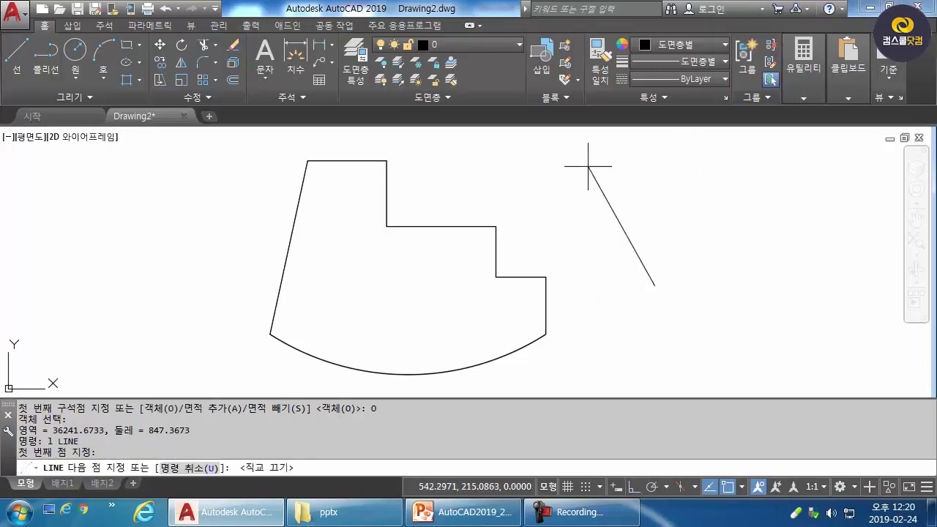
{"action": "left_click", "coordinate": [584, 166]}
{"action": "left_click", "coordinate": [695, 197]}
{"action": "left_click", "coordinate": [794, 163]}
{"action": "left_click", "coordinate": [770, 232]}
{"action": "left_click", "coordinate": [857, 263]}
{"action": "left_click", "coordinate": [771, 304]}
{"action": "left_click", "coordinate": [727, 359]}
{"action": "key", "text": "Return"}
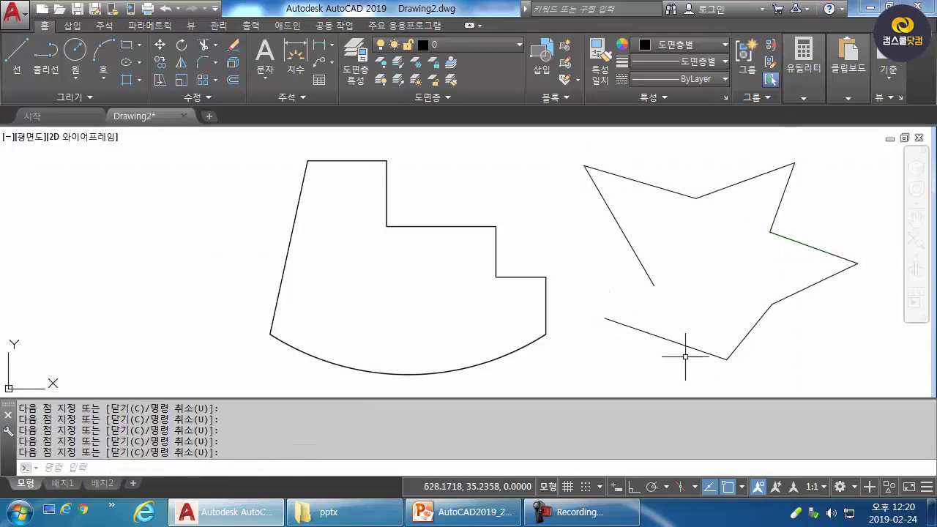
Step: Try to create a polyline boundary from a point inside the open star
{"action": "type", "text": "bo"}
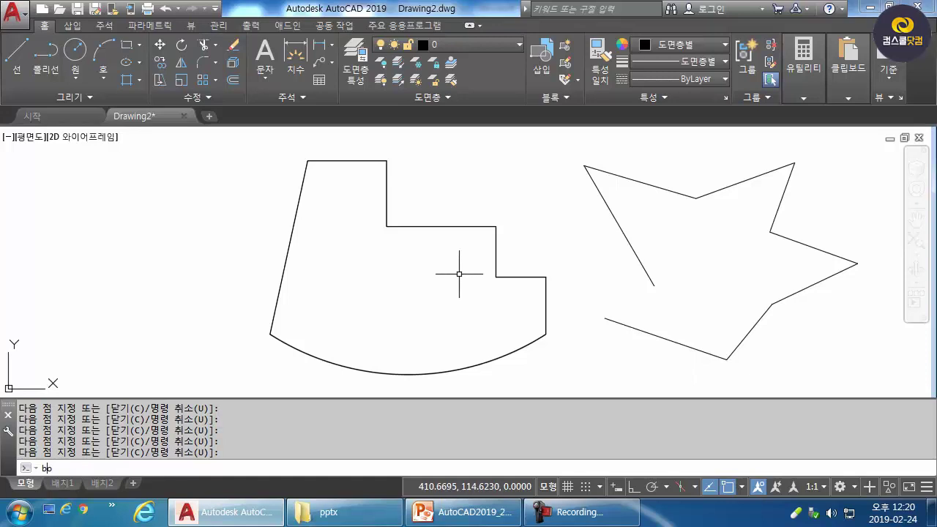
{"action": "key", "text": "Return"}
{"action": "left_click", "coordinate": [284, 104]}
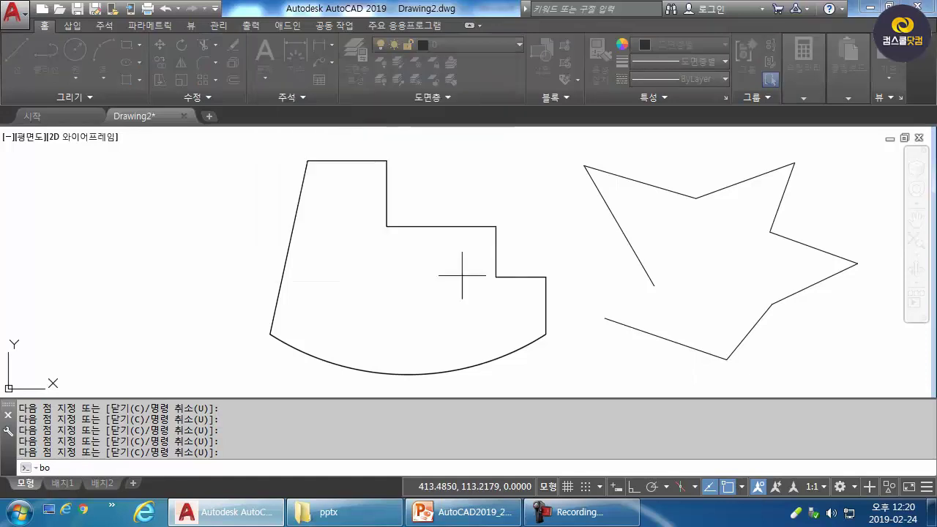
{"action": "left_click", "coordinate": [673, 263]}
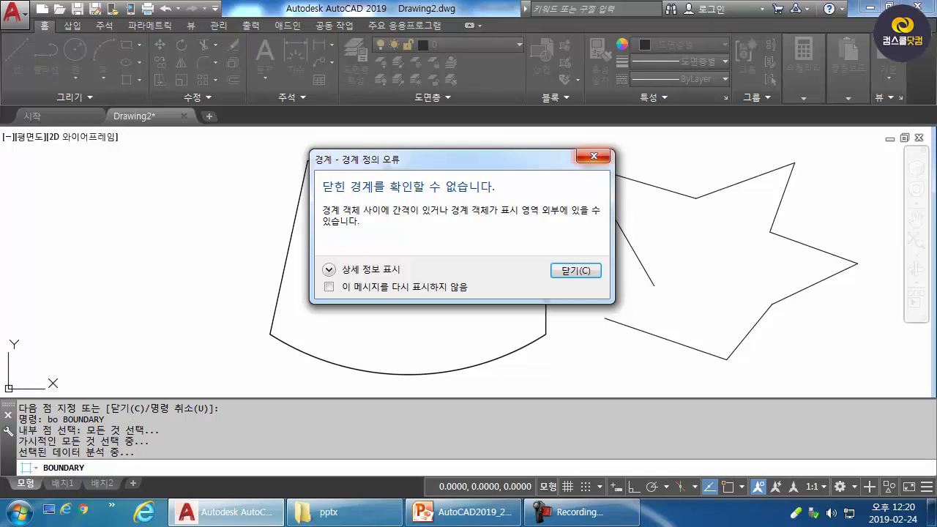
{"action": "left_click", "coordinate": [593, 156]}
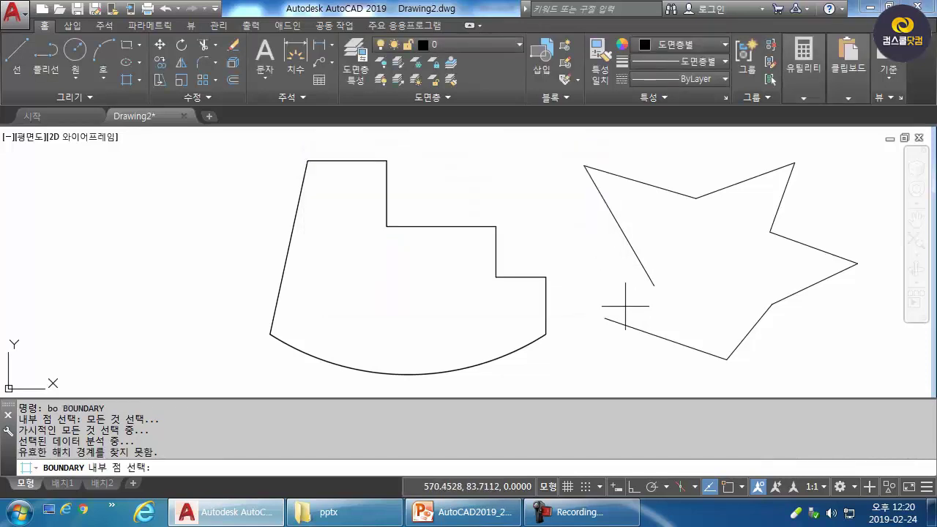
{"action": "key", "text": "Escape"}
{"action": "key", "text": "Escape"}
{"action": "key", "text": "Escape"}
Step: Close the gap in the star with a line between its two open endpoints
{"action": "type", "text": "l"}
{"action": "key", "text": "Return"}
{"action": "left_click", "coordinate": [655, 286]}
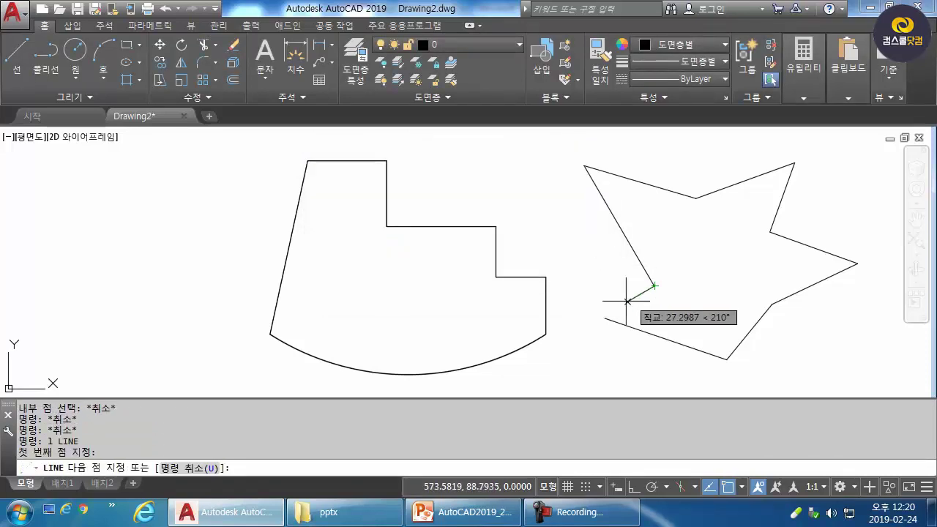
{"action": "left_click", "coordinate": [605, 318]}
{"action": "key", "text": "Return"}
Step: Create a polyline boundary from a point inside the closed star
{"action": "type", "text": "bo"}
{"action": "key", "text": "Return"}
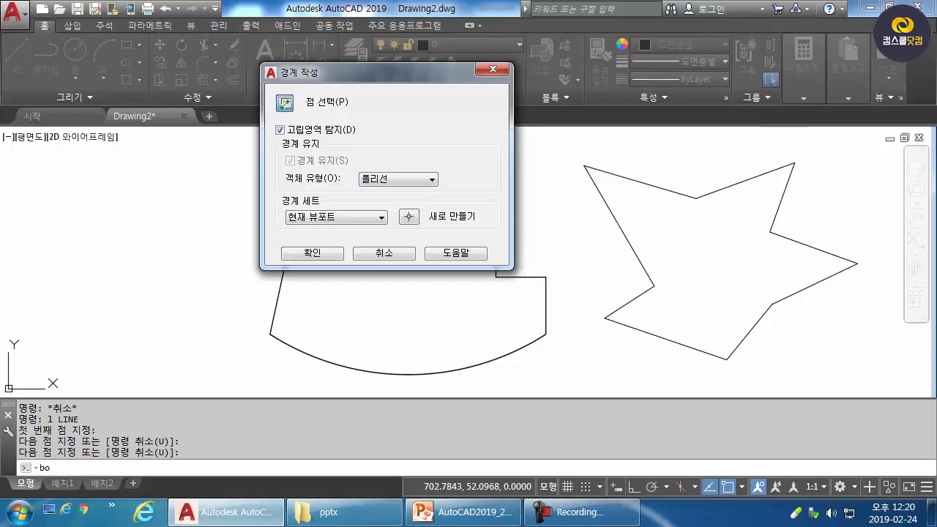
{"action": "left_click", "coordinate": [284, 103]}
{"action": "left_click", "coordinate": [709, 268]}
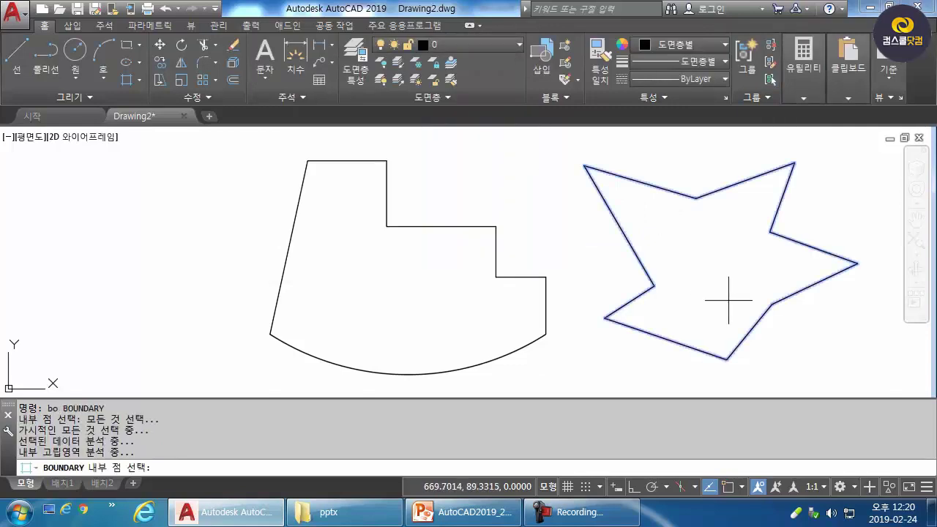
{"action": "key", "text": "Return"}
Step: Repeat BOUNDARY to create a second polyline over the star from another interior point
{"action": "key", "text": "Return"}
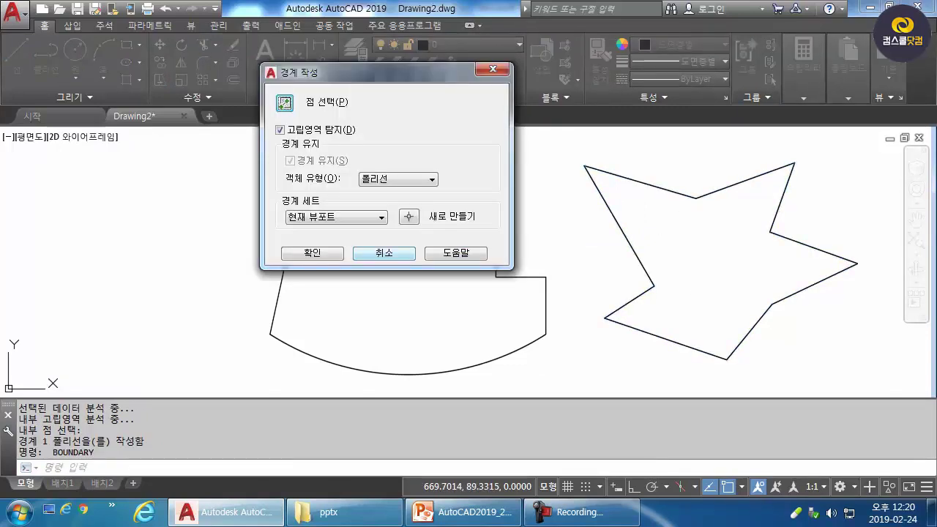
{"action": "left_click", "coordinate": [284, 102]}
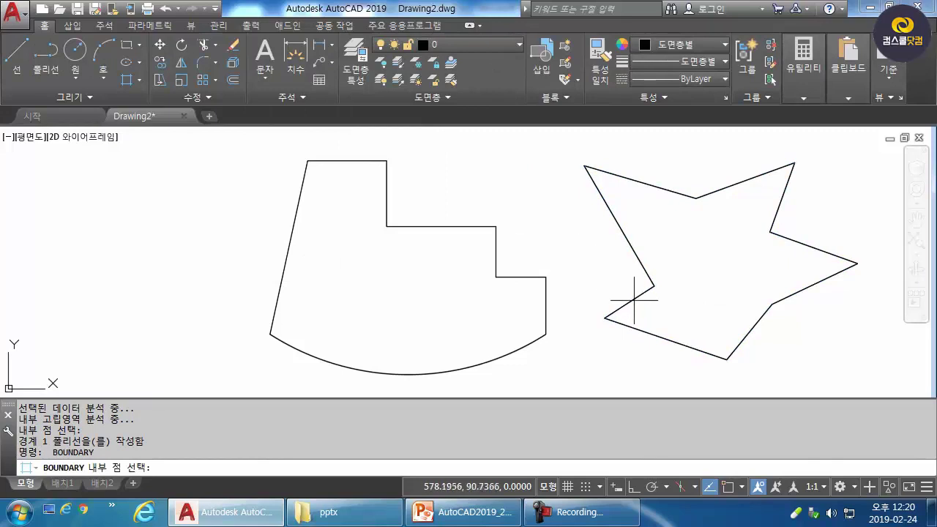
{"action": "left_click", "coordinate": [715, 254]}
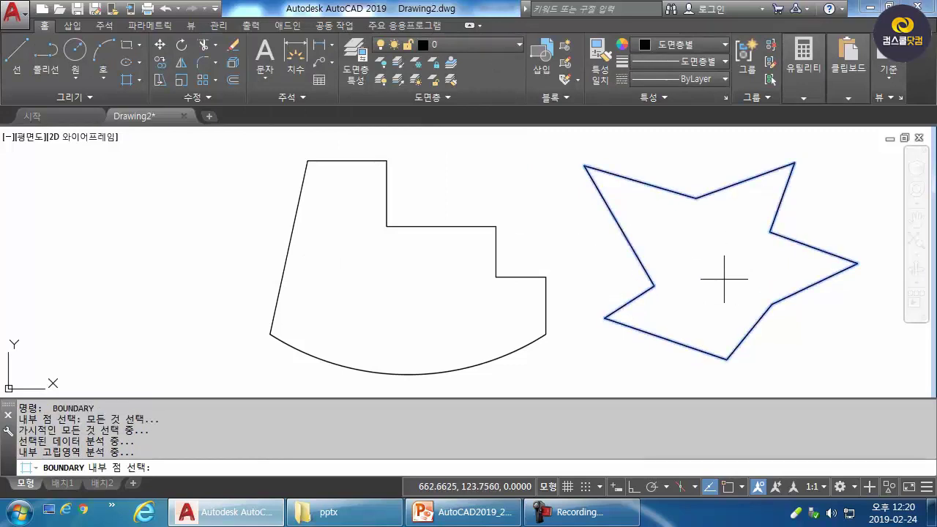
{"action": "key", "text": "Return"}
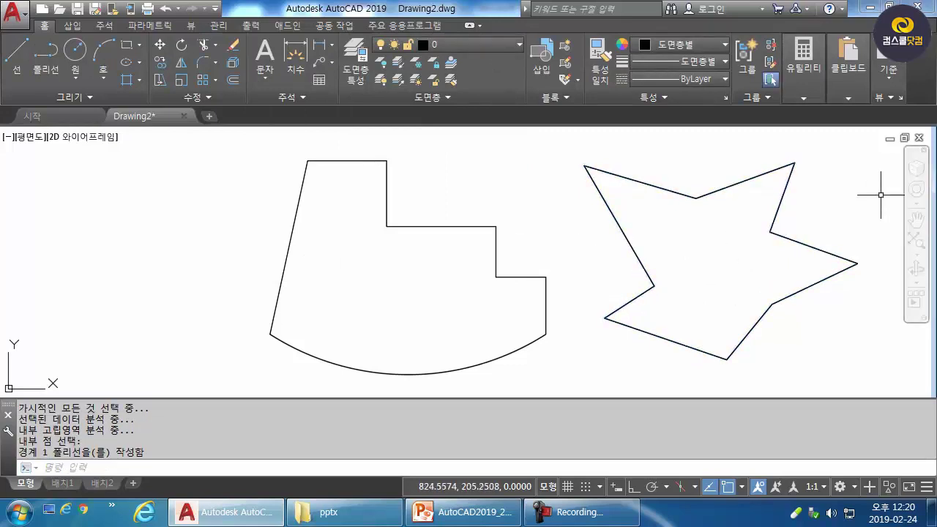
Step: Move one star boundary polyline across to the left side of the arc-bottomed outline
{"action": "type", "text": "m"}
{"action": "key", "text": "Return"}
{"action": "left_click", "coordinate": [644, 268]}
{"action": "key", "text": "Return"}
{"action": "left_click", "coordinate": [691, 286]}
{"action": "left_click", "coordinate": [94, 285]}
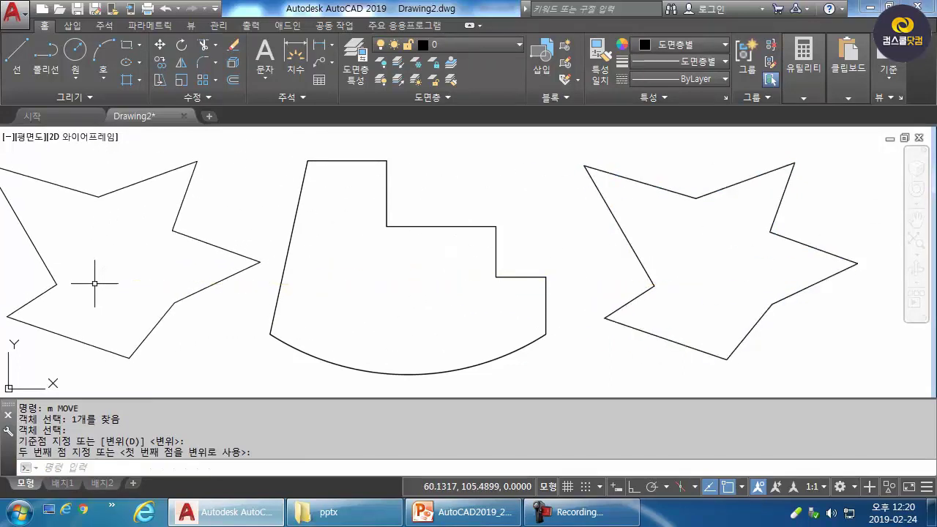
Step: Measure the area of the moved star polyline with AREA's Object option
{"action": "type", "text": "area"}
{"action": "key", "text": "Return"}
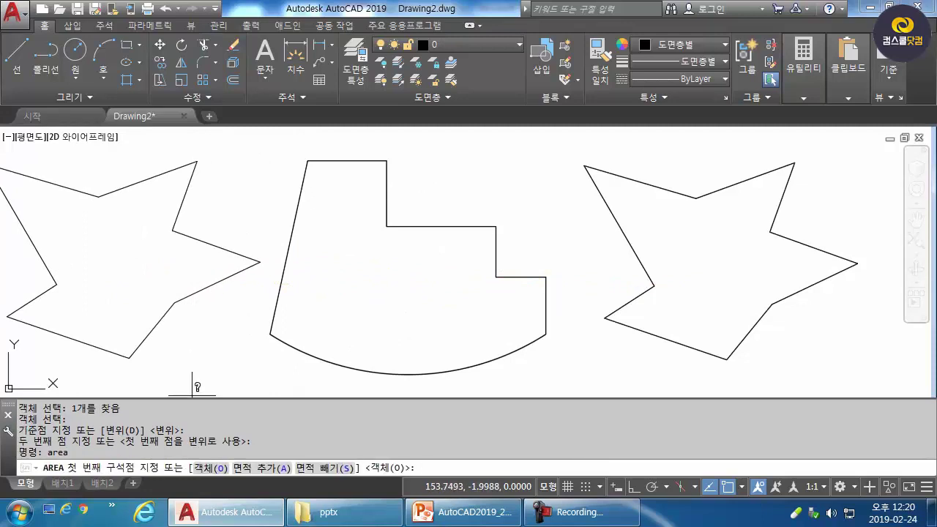
{"action": "type", "text": "O"}
{"action": "key", "text": "Return"}
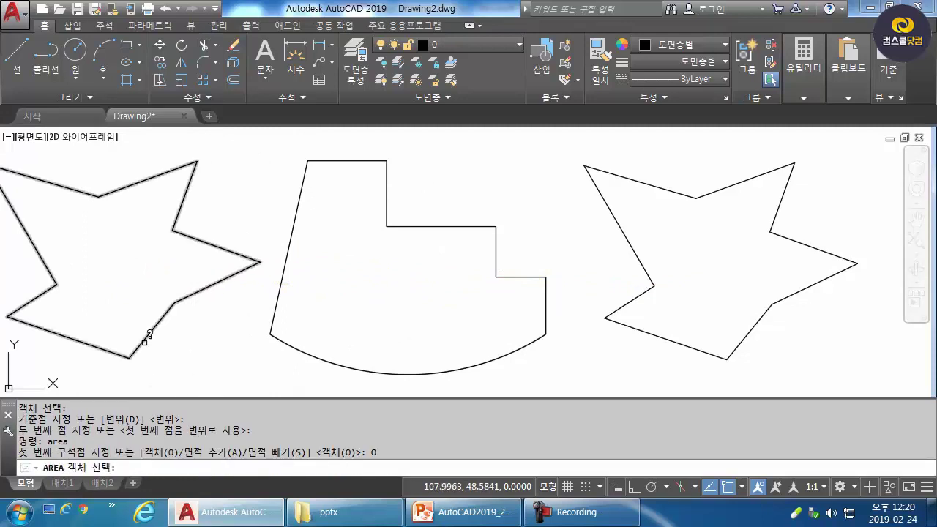
{"action": "left_click", "coordinate": [149, 334]}
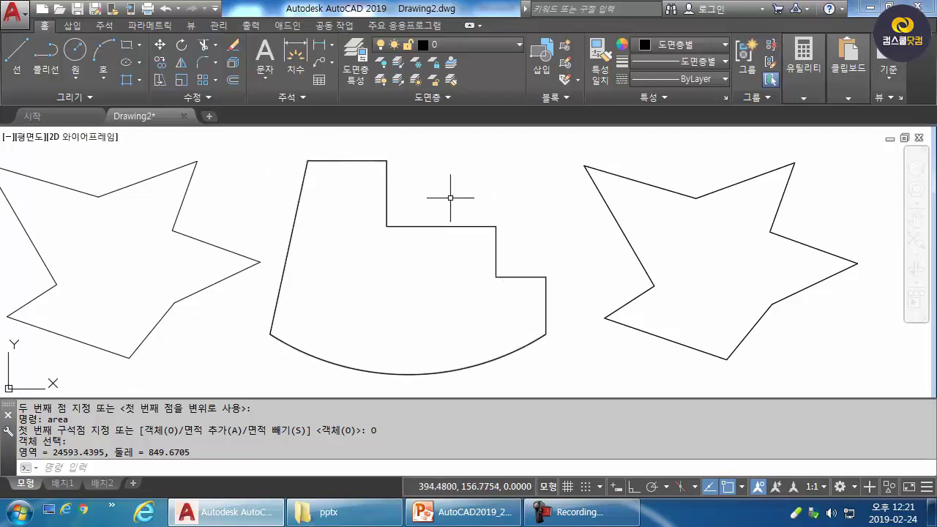
Step: Erase the moved star, the arc-bottomed outline and most of the original star with one crossing selection
{"action": "scroll", "coordinate": [559, 266], "scroll_direction": "down", "scroll_amount": 2}
{"action": "middle_click_drag", "start_coordinate": [559, 266], "coordinate": [695, 286]}
{"action": "type", "text": "e"}
{"action": "key", "text": "Return"}
{"action": "left_click", "coordinate": [790, 198]}
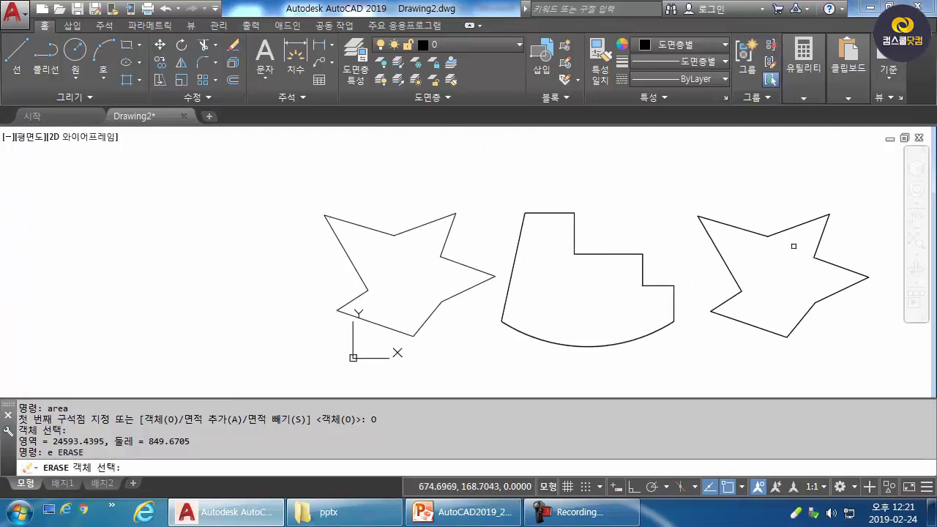
{"action": "left_click", "coordinate": [378, 297]}
{"action": "middle_click_drag", "start_coordinate": [569, 315], "coordinate": [446, 307]}
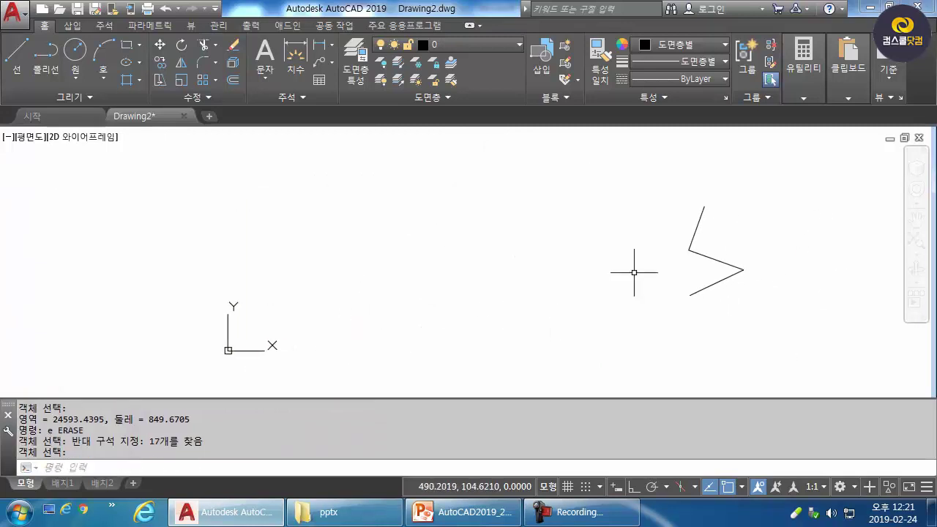
Step: Erase the three remaining line segments of the original star
{"action": "type", "text": "e"}
{"action": "key", "text": "Return"}
{"action": "left_click", "coordinate": [784, 184]}
{"action": "left_click", "coordinate": [630, 358]}
{"action": "key", "text": "Return"}
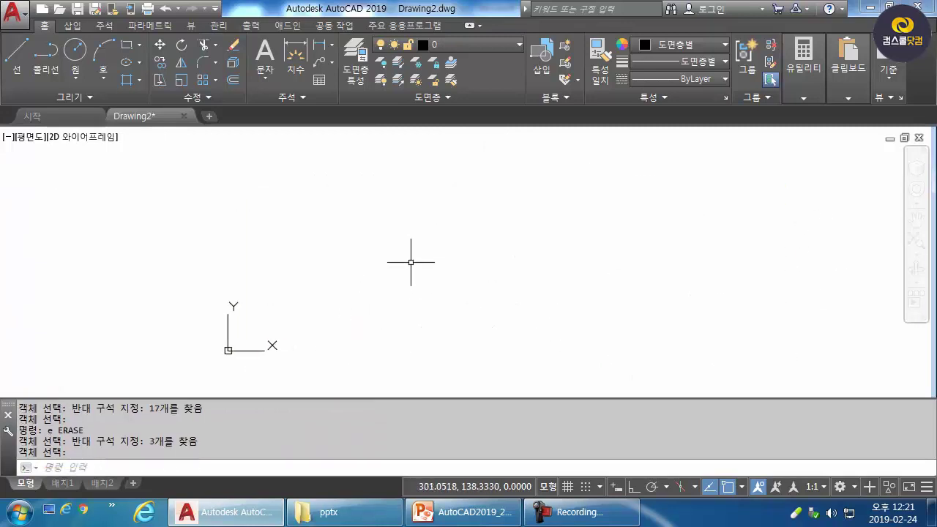
Step: Set the drawing limits from 0,0 to 42000,29700 and zoom to the whole drawing area
{"action": "middle_click_drag", "start_coordinate": [278, 237], "coordinate": [233, 244]}
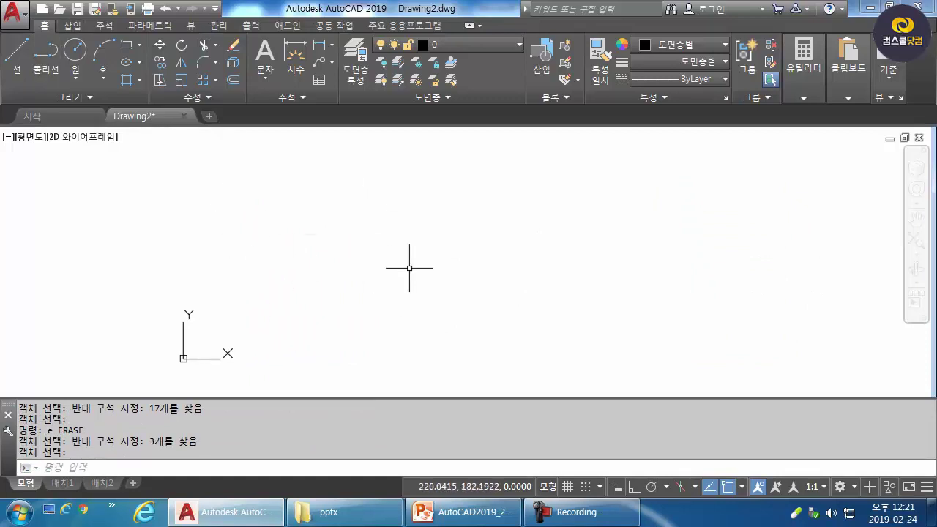
{"action": "type", "text": "limi"}
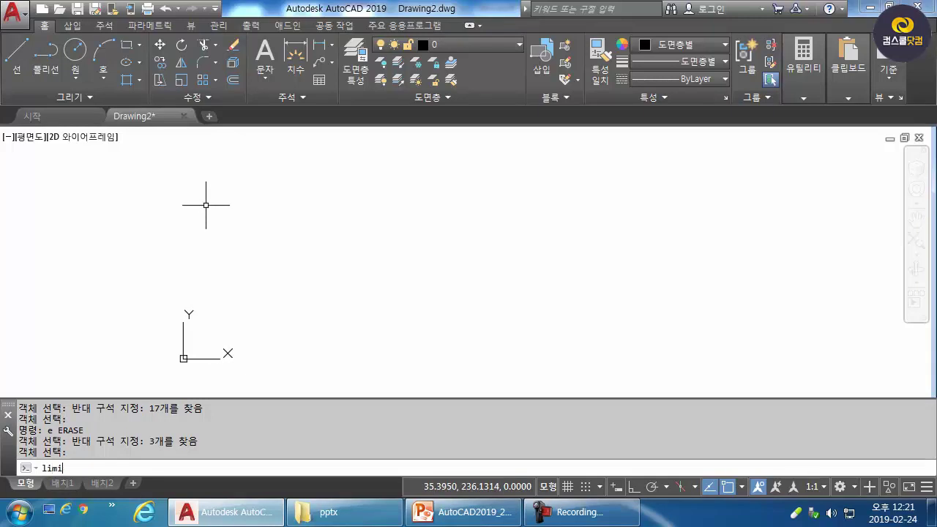
{"action": "type", "text": "ts"}
{"action": "key", "text": "Return"}
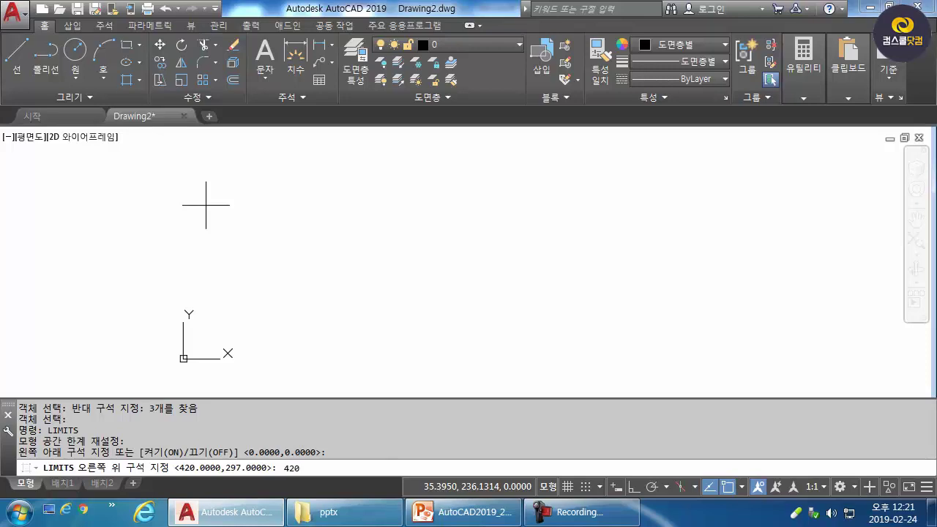
{"action": "key", "text": "BackSpace"}
{"action": "key", "text": "BackSpace"}
{"action": "type", "text": "00,29700"}
{"action": "key", "text": "Return"}
{"action": "type", "text": "z"}
{"action": "key", "text": "Return"}
{"action": "type", "text": "a"}
{"action": "key", "text": "Return"}
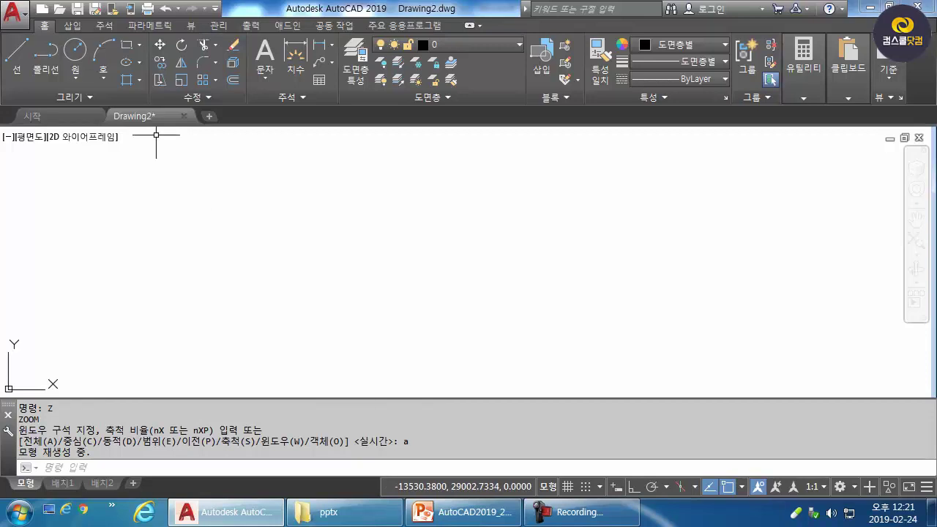
Step: Draw a closed stepped outline of lines with ortho on, about 59000 wide and 20800 high, using the Close option for the last segment
{"action": "type", "text": "l"}
{"action": "key", "text": "Return"}
{"action": "left_click", "coordinate": [245, 168]}
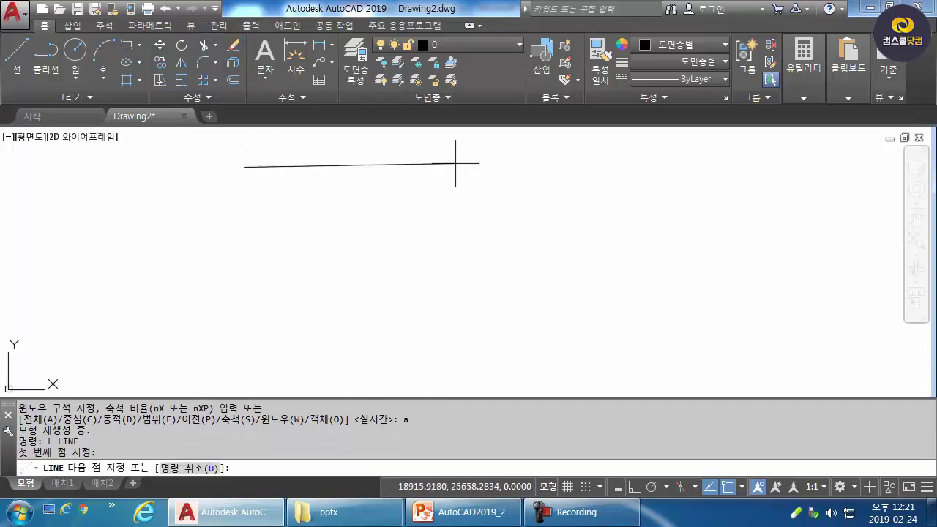
{"action": "key", "text": "F8"}
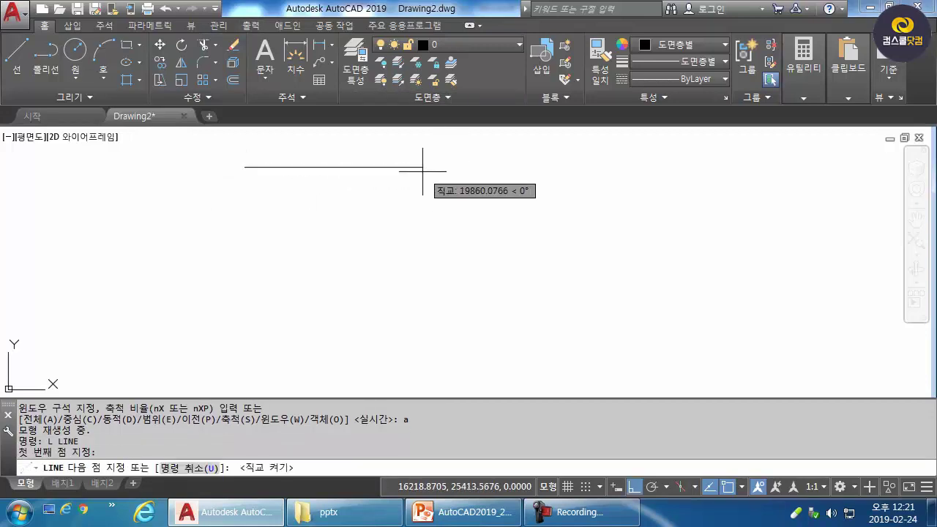
{"action": "left_click", "coordinate": [415, 168]}
{"action": "left_click", "coordinate": [415, 257]}
{"action": "left_click", "coordinate": [630, 257]}
{"action": "left_click", "coordinate": [630, 349]}
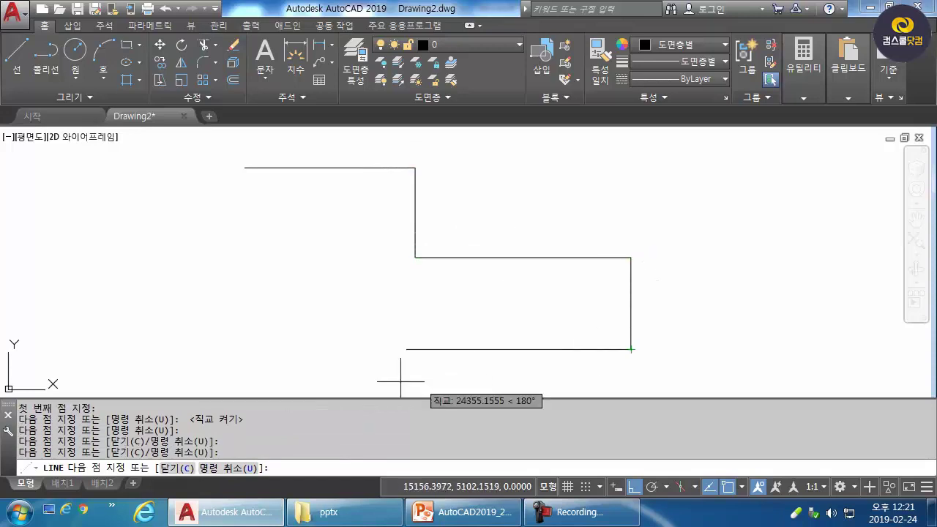
{"action": "left_click", "coordinate": [289, 366]}
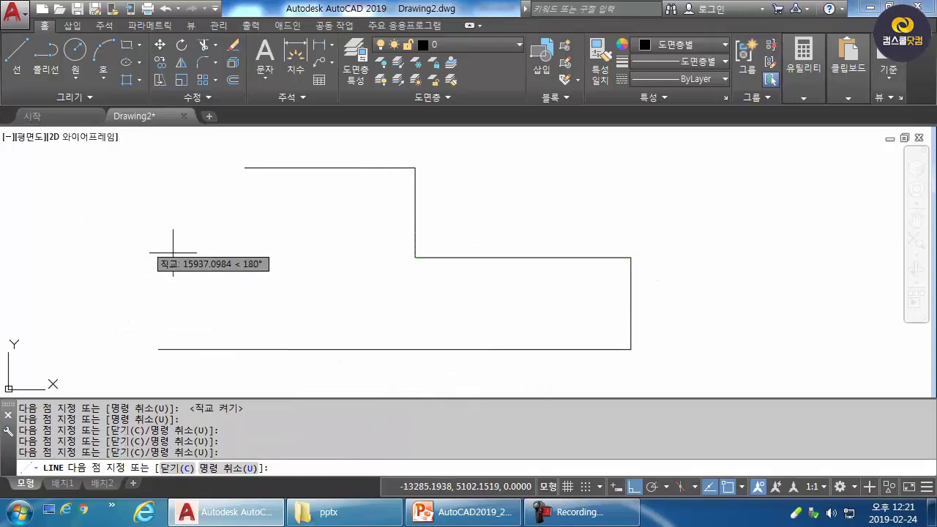
{"action": "left_click", "coordinate": [288, 233]}
{"action": "left_click", "coordinate": [100, 183]}
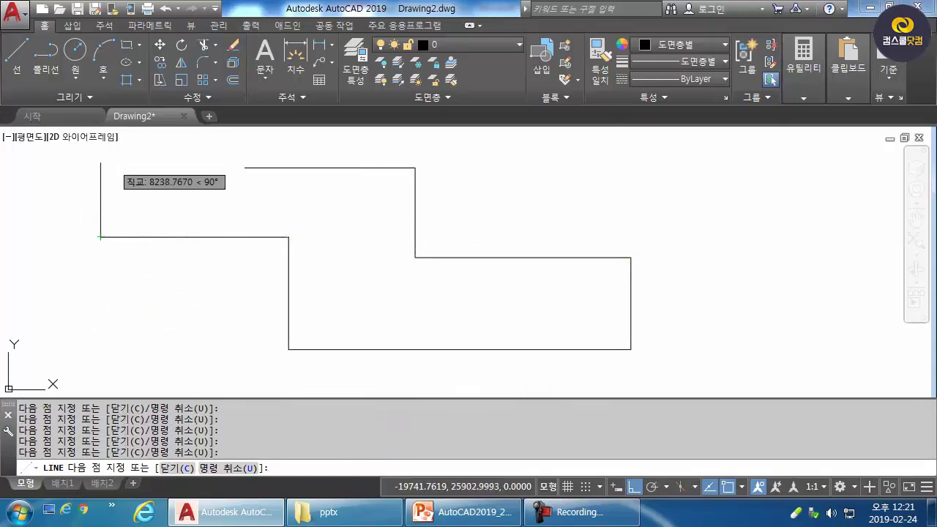
{"action": "left_click", "coordinate": [106, 162]}
{"action": "type", "text": "c"}
{"action": "key", "text": "Return"}
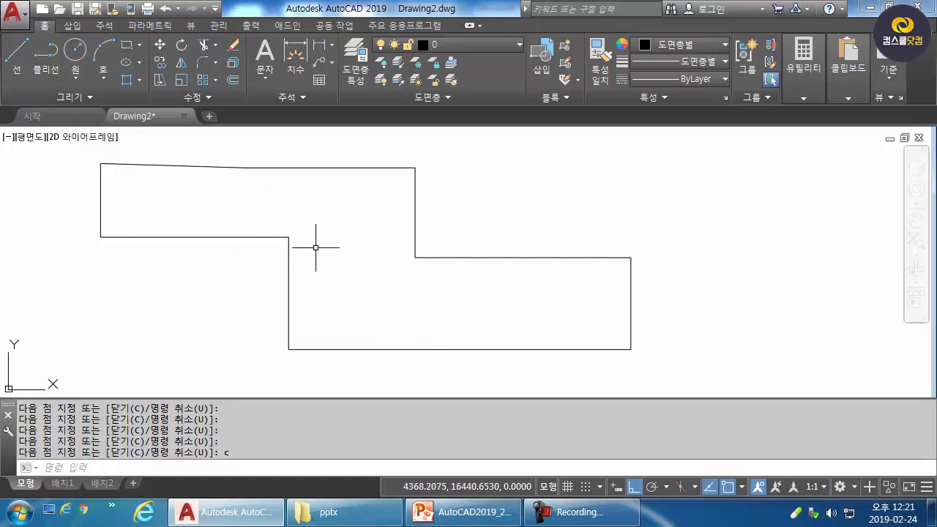
Step: Stretch the lower-left inner corner of the outline horizontally to the left, so its vertical edge becomes a diagonal
{"action": "type", "text": "s"}
{"action": "key", "text": "Return"}
{"action": "left_click", "coordinate": [309, 210]}
{"action": "left_click", "coordinate": [267, 252]}
{"action": "key", "text": "Return"}
{"action": "left_click", "coordinate": [359, 263]}
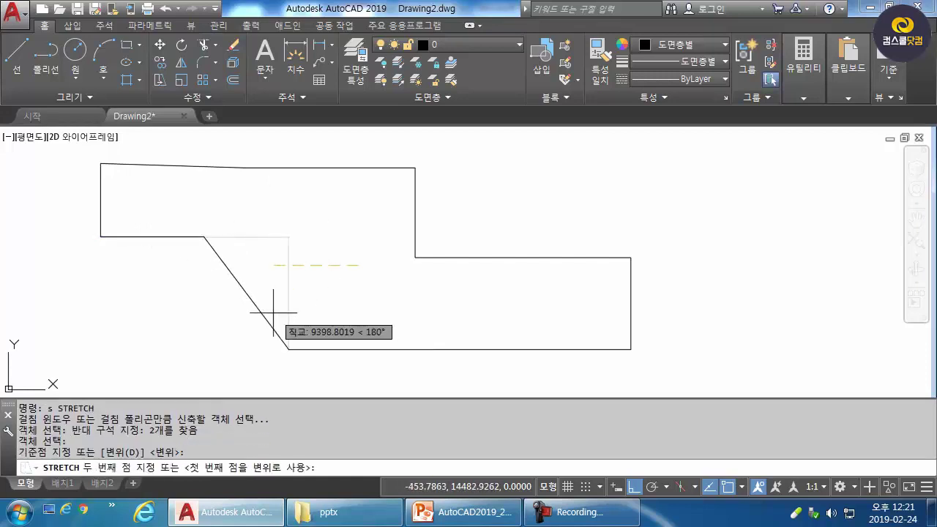
{"action": "left_click", "coordinate": [232, 270]}
Step: Stretch the same lower-left corner straight down, a little under halfway toward the bottom edge
{"action": "key", "text": "Return"}
{"action": "left_click", "coordinate": [184, 204]}
{"action": "left_click", "coordinate": [144, 278]}
{"action": "key", "text": "Return"}
{"action": "left_click", "coordinate": [146, 302]}
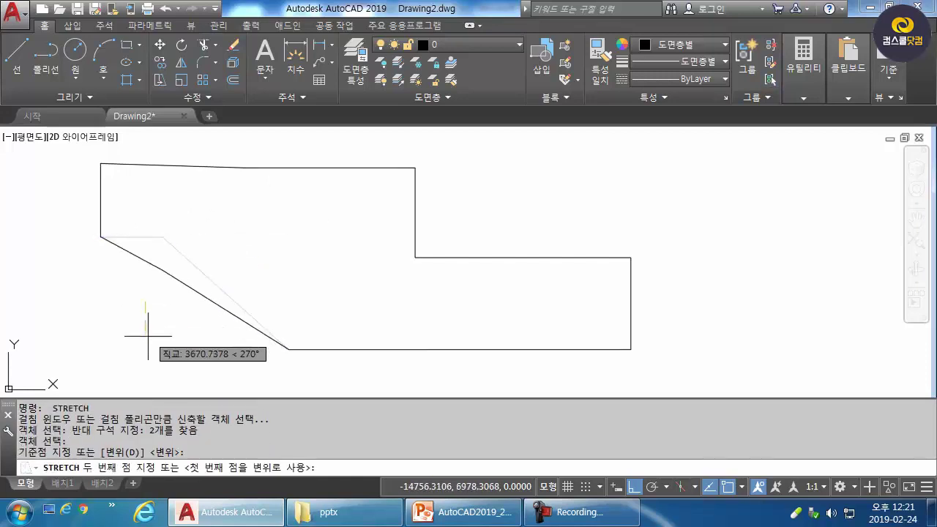
{"action": "left_click", "coordinate": [150, 350]}
Step: Stretch the lower-left corner further down until it is nearly level with the bottom edge
{"action": "key", "text": "Return"}
{"action": "left_click", "coordinate": [183, 272]}
{"action": "left_click", "coordinate": [129, 324]}
{"action": "key", "text": "Return"}
{"action": "left_click", "coordinate": [147, 304]}
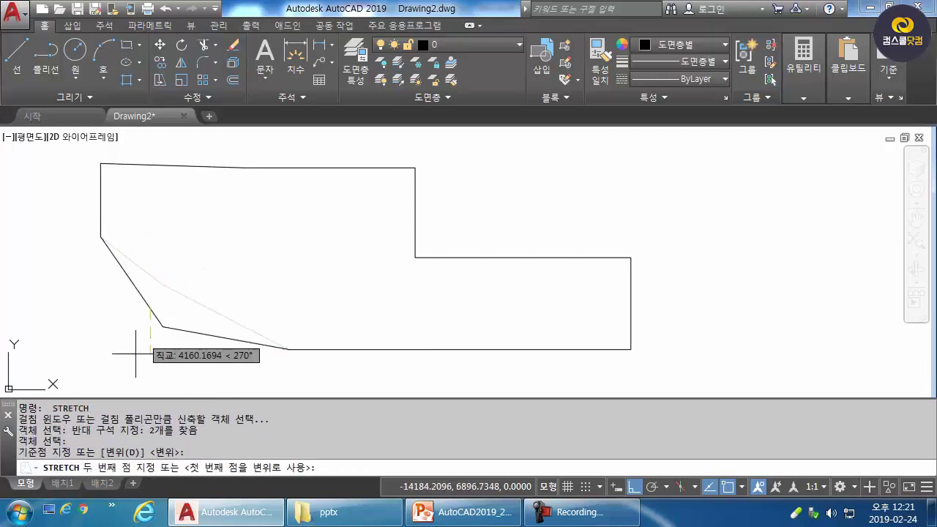
{"action": "left_click", "coordinate": [120, 369]}
Step: Stretch the joint between the two top edge segments straight down to form a V-shaped notch
{"action": "middle_click_drag", "start_coordinate": [382, 303], "coordinate": [399, 306]}
{"action": "key", "text": "Return"}
{"action": "left_click", "coordinate": [266, 151]}
{"action": "left_click", "coordinate": [193, 224]}
{"action": "key", "text": "Return"}
{"action": "left_click", "coordinate": [291, 227]}
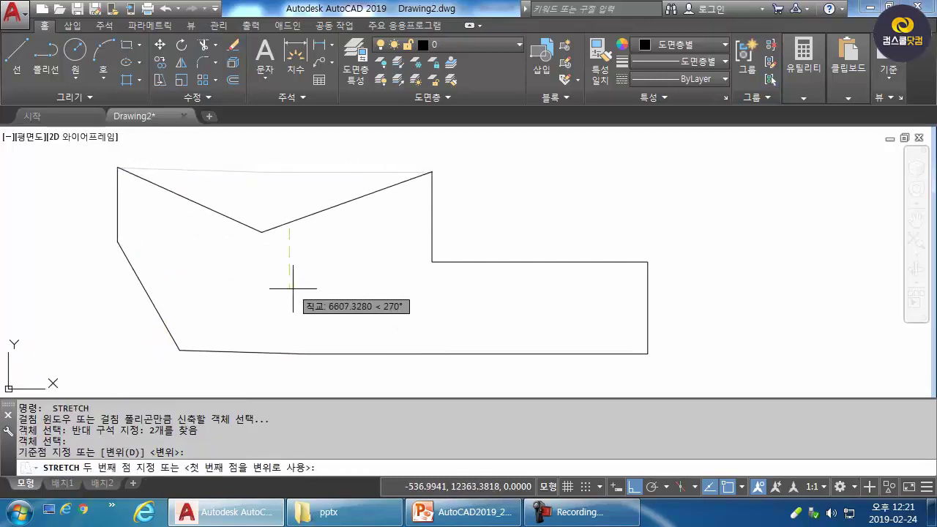
{"action": "left_click", "coordinate": [289, 282]}
{"action": "middle_click_drag", "start_coordinate": [552, 222], "coordinate": [563, 216]}
{"action": "key", "text": "Escape"}
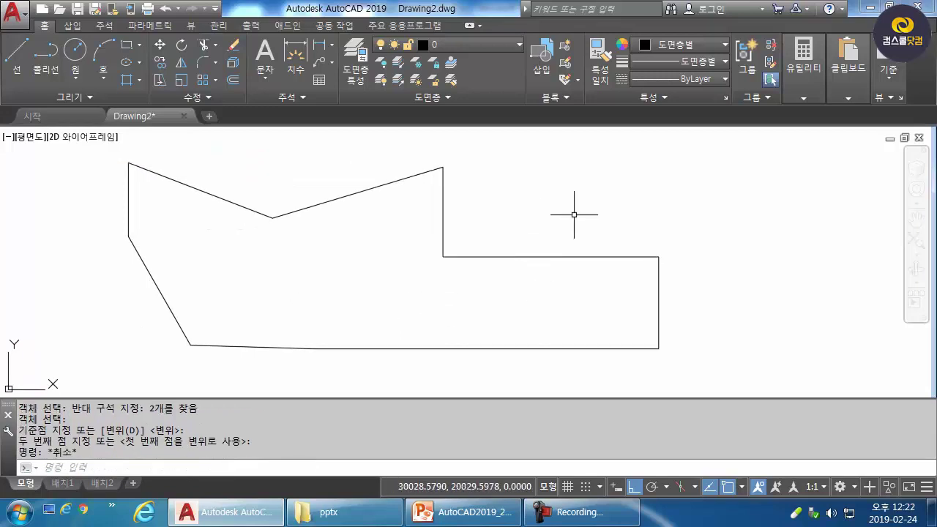
Step: Measure the area and perimeter of the irregular outline with AREA by picking its main corners in order around the shape
{"action": "type", "text": "area"}
{"action": "key", "text": "Return"}
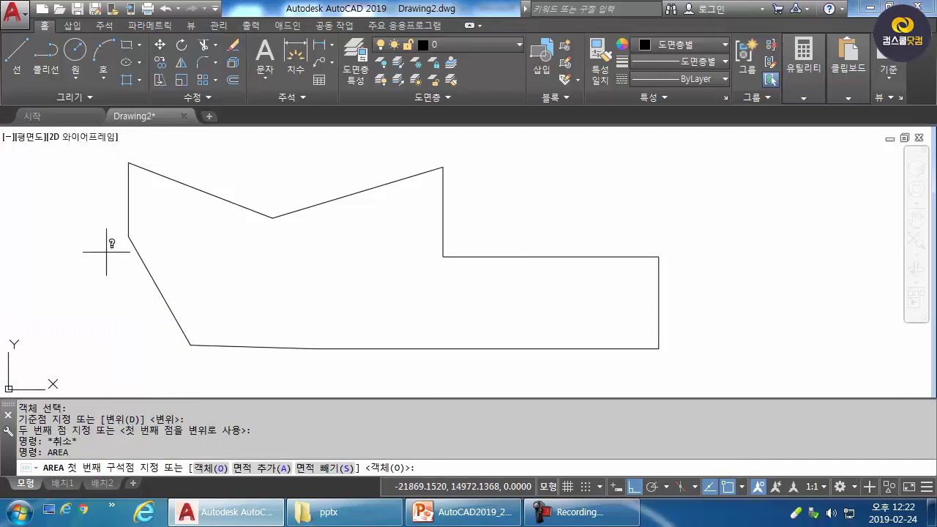
{"action": "left_click", "coordinate": [128, 236]}
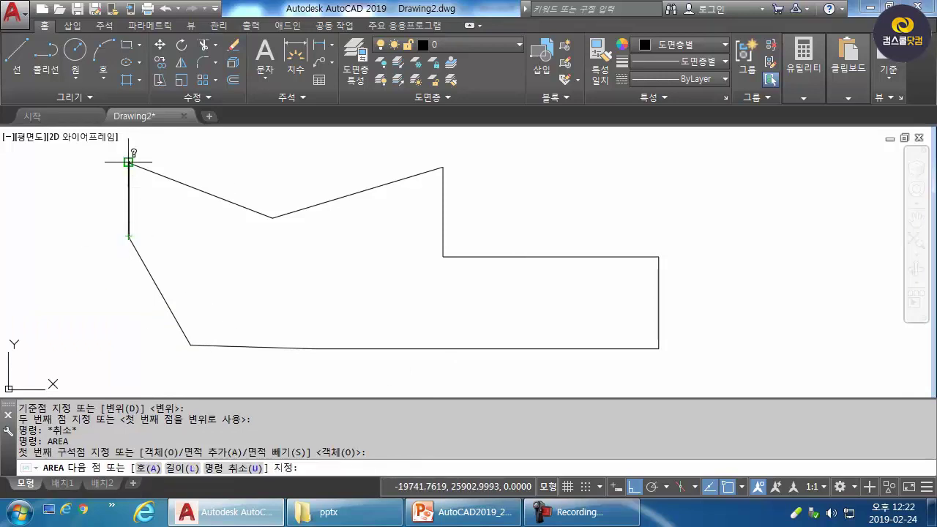
{"action": "left_click", "coordinate": [129, 162]}
{"action": "left_click", "coordinate": [272, 217]}
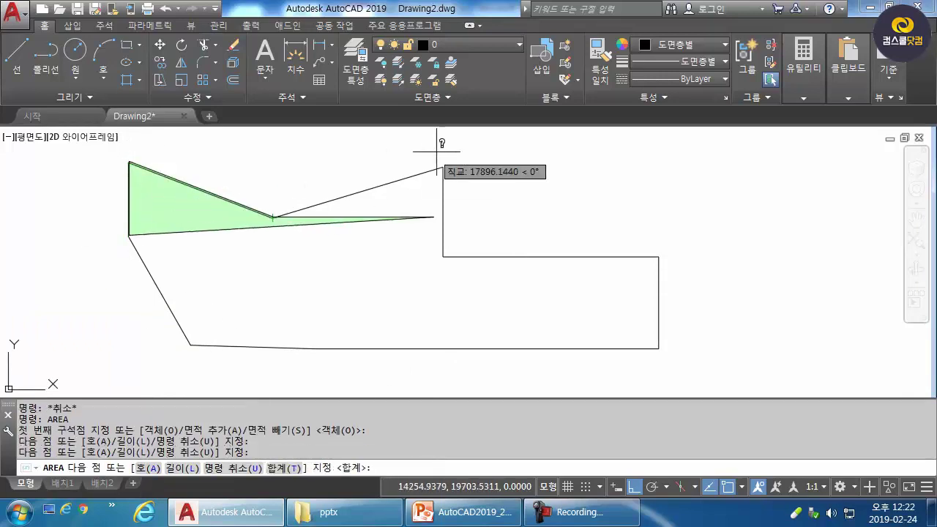
{"action": "left_click", "coordinate": [443, 167]}
{"action": "left_click", "coordinate": [443, 256]}
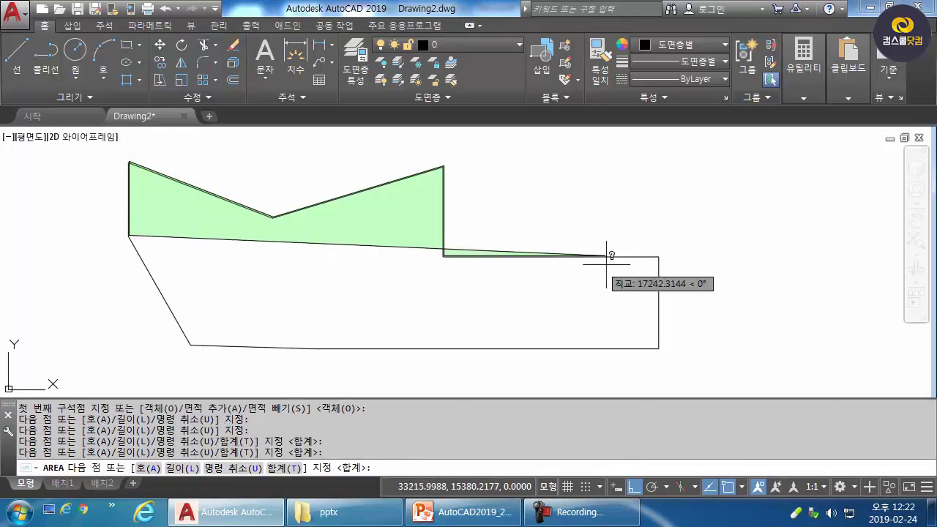
{"action": "left_click", "coordinate": [659, 256]}
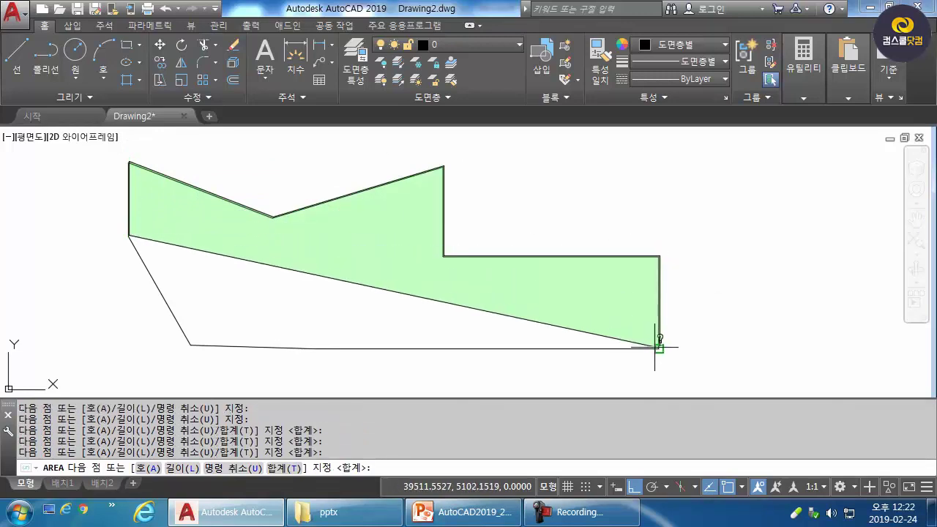
{"action": "left_click", "coordinate": [658, 348]}
{"action": "left_click", "coordinate": [191, 344]}
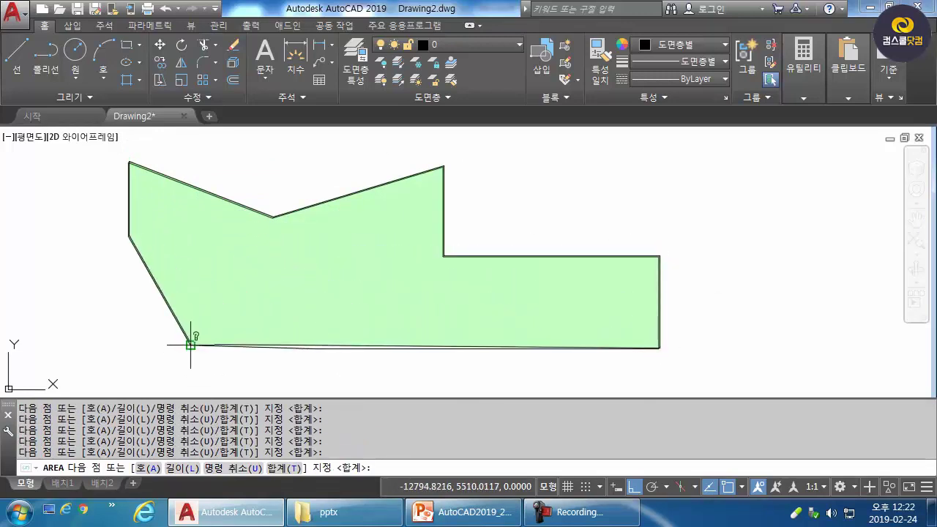
{"action": "key", "text": "Return"}
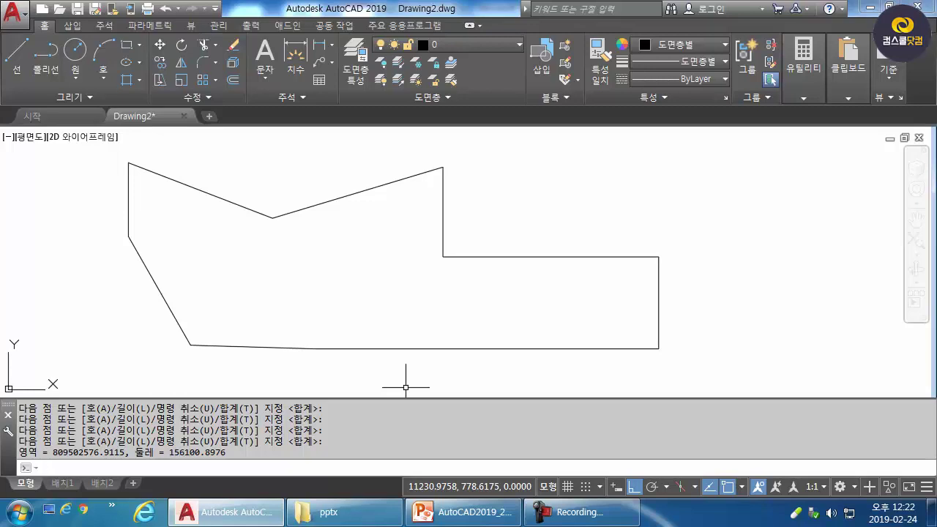
Step: Convert the rounded area to pyeong by evaluating 809*0.3025 with the CAL command
{"action": "type", "text": "l"}
{"action": "key", "text": "Return"}
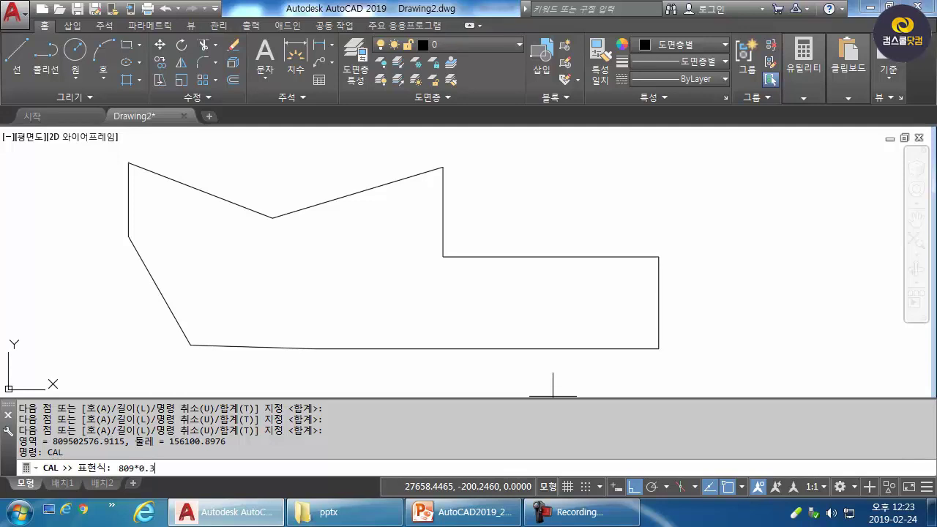
{"action": "key", "text": "Return"}
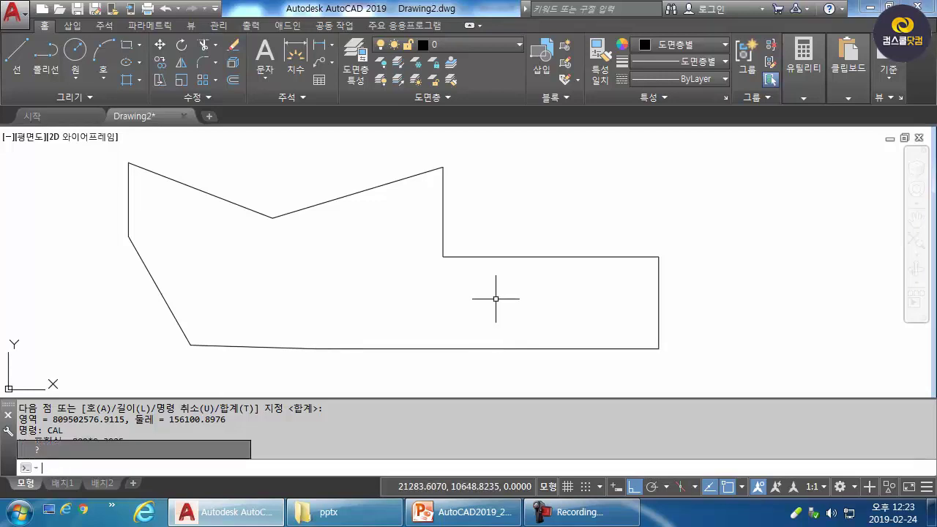
Step: Repeat the CAL command to evaluate 80*0.3025
{"action": "key", "text": "Return"}
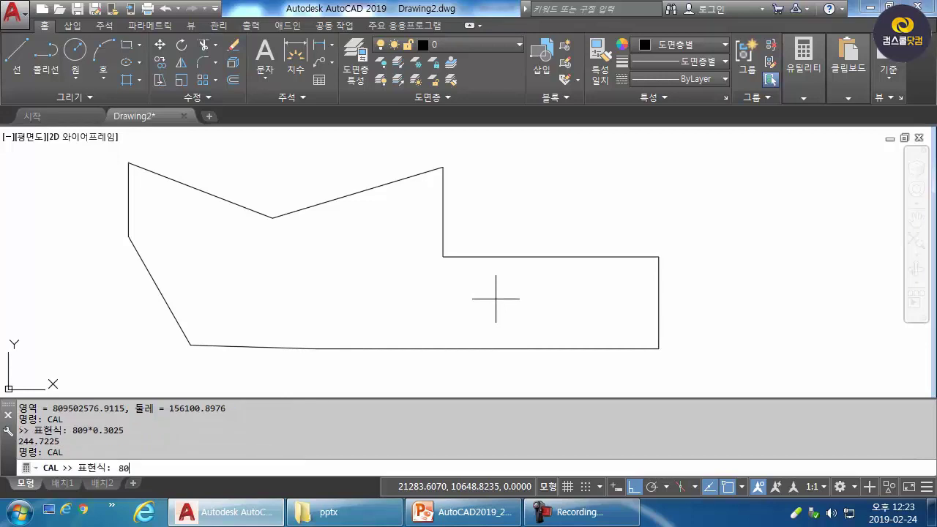
{"action": "type", "text": "80*0.3025"}
{"action": "key", "text": "Return"}
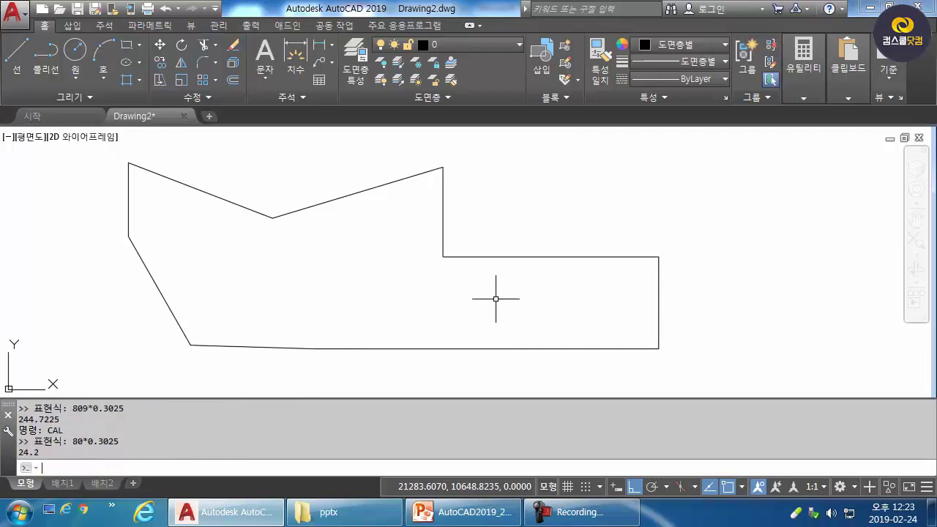